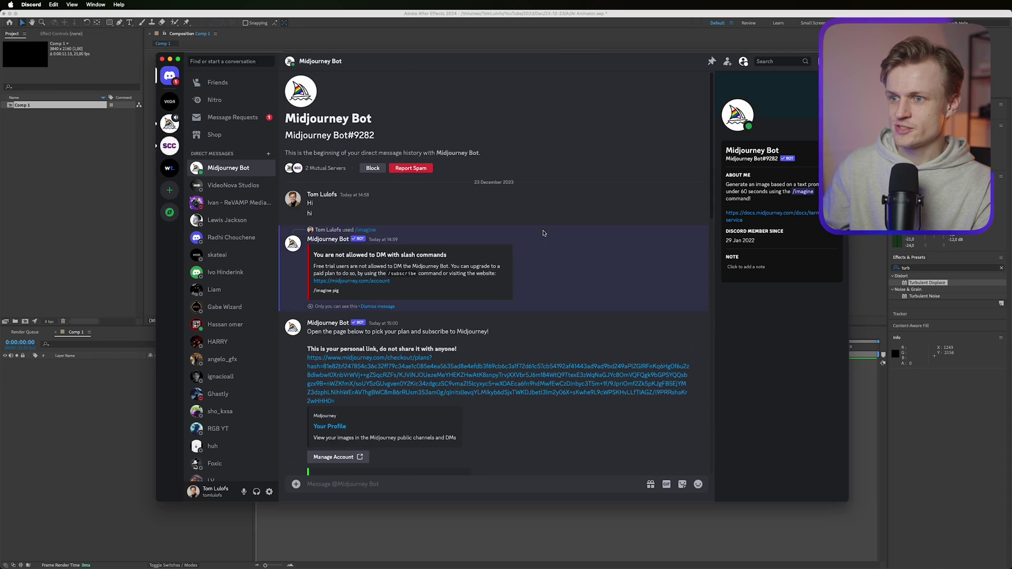
Step: Find the --ar 16:9 prompt and enlarge the Midjourney grid of soldiers over a cyberpunk world
scroll(543, 233, "down", 5)
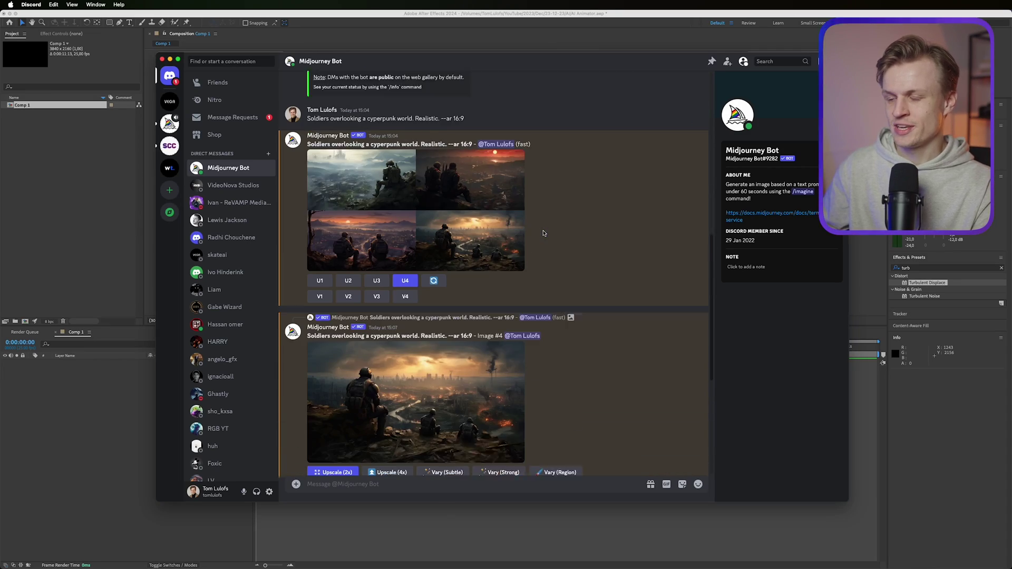
scroll(542, 238, "down", 5)
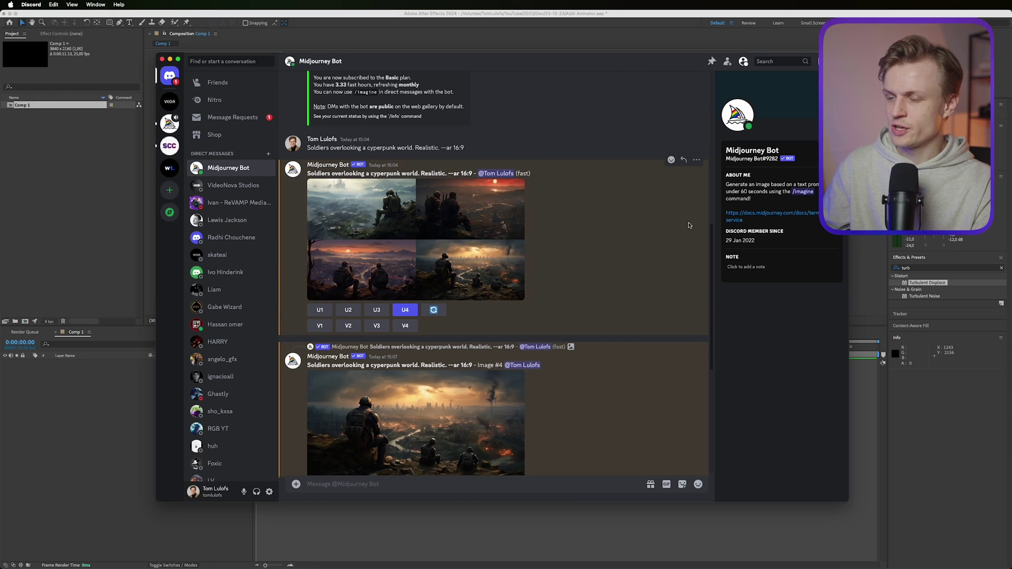
scroll(632, 242, "up", 5)
scroll(593, 257, "down", 3)
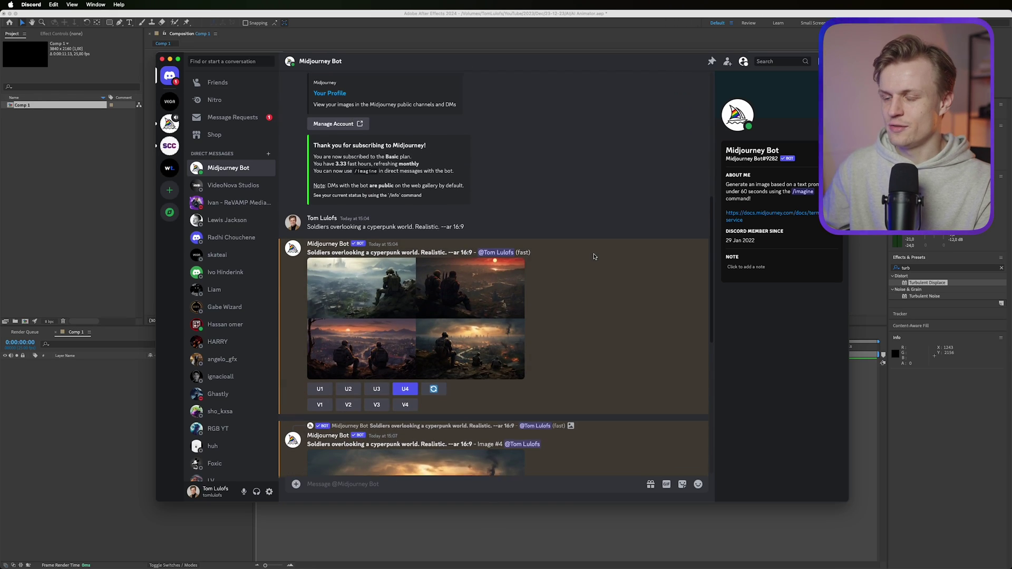
left_click_drag(309, 229, 436, 231)
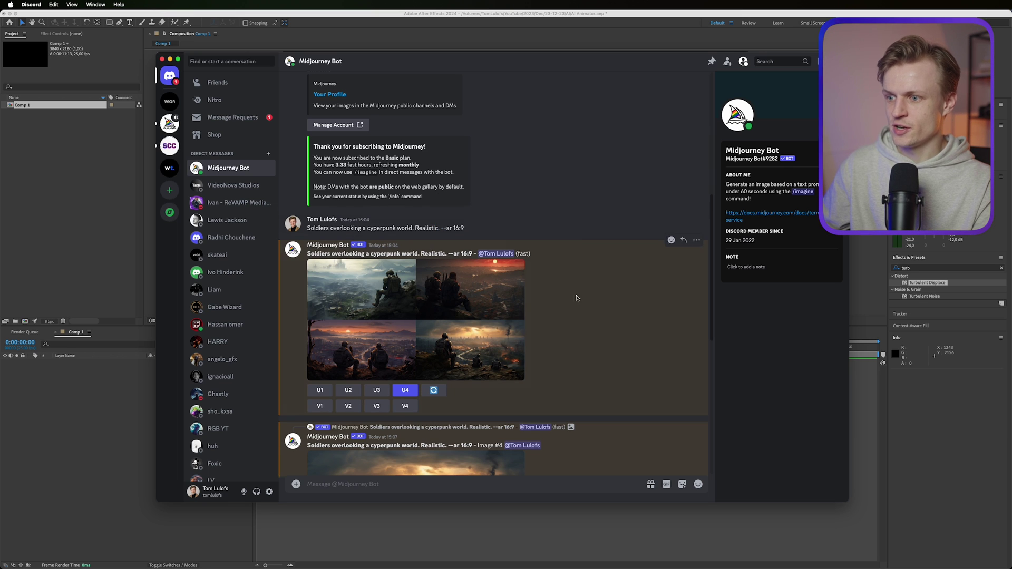
scroll(474, 279, "down", 1)
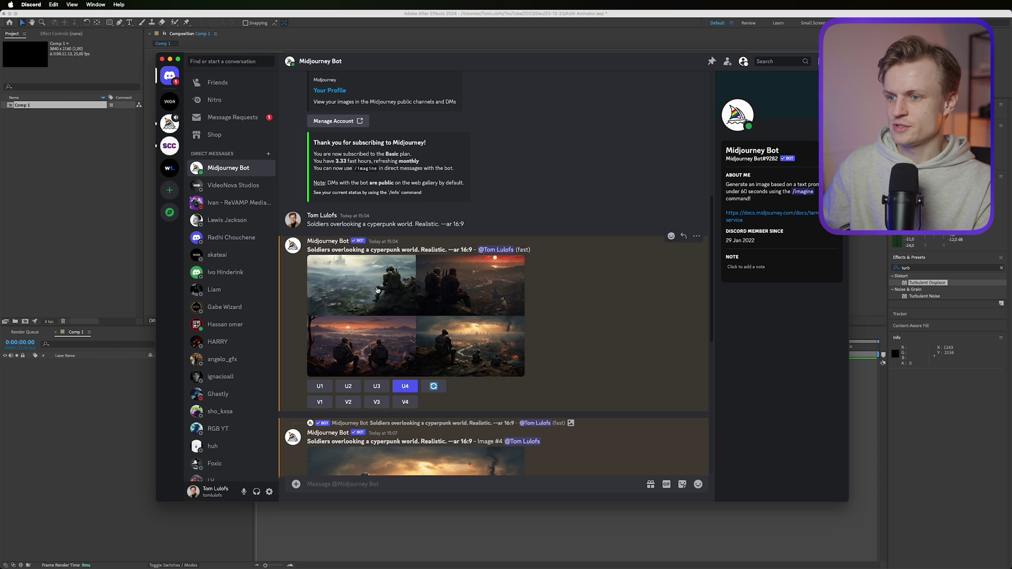
left_click(426, 274)
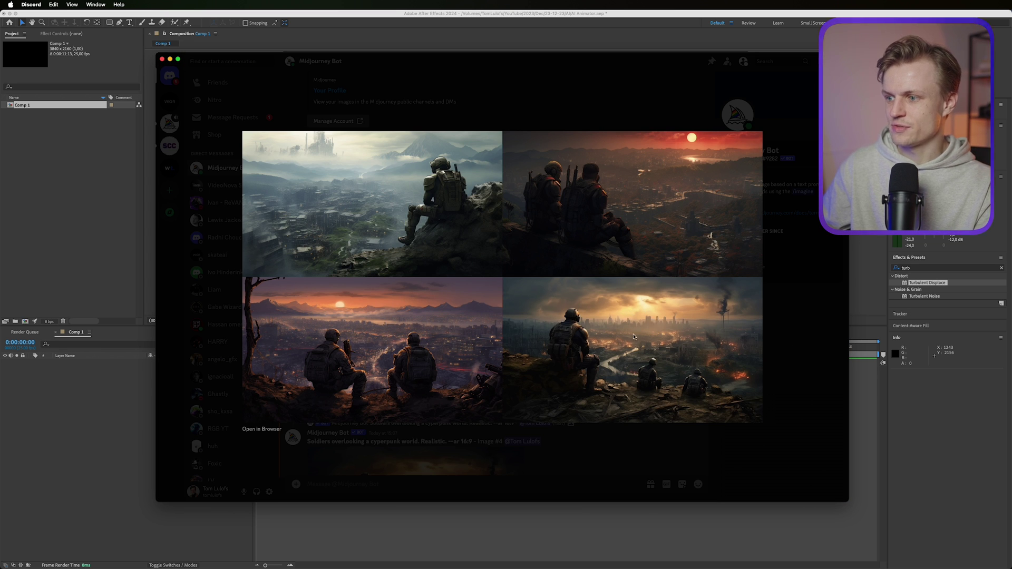
Step: Close the grid preview and enlarge the Upscaled (2x) soldiers-over-burning-city image
key("Escape")
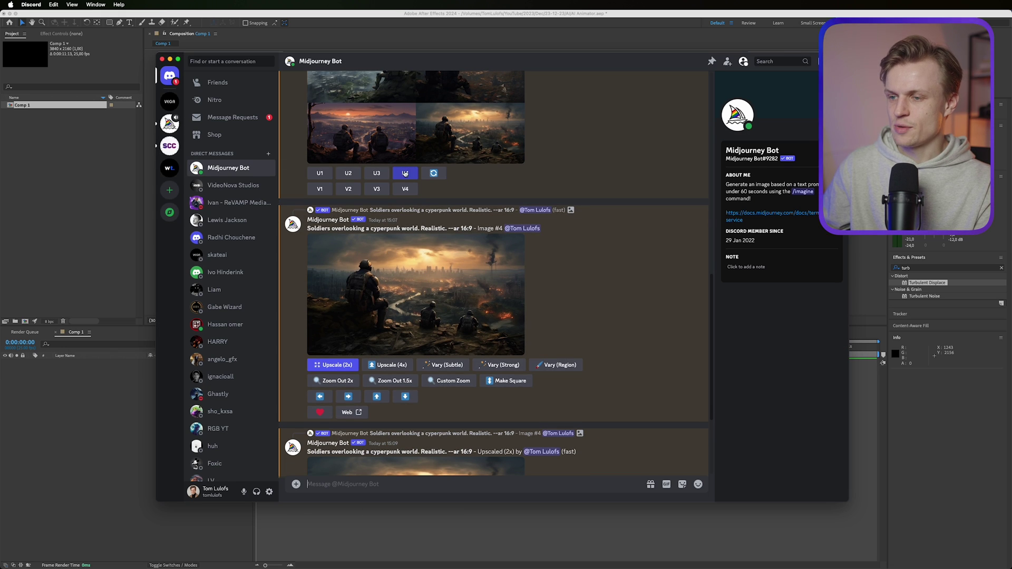
scroll(506, 308, "up", 5)
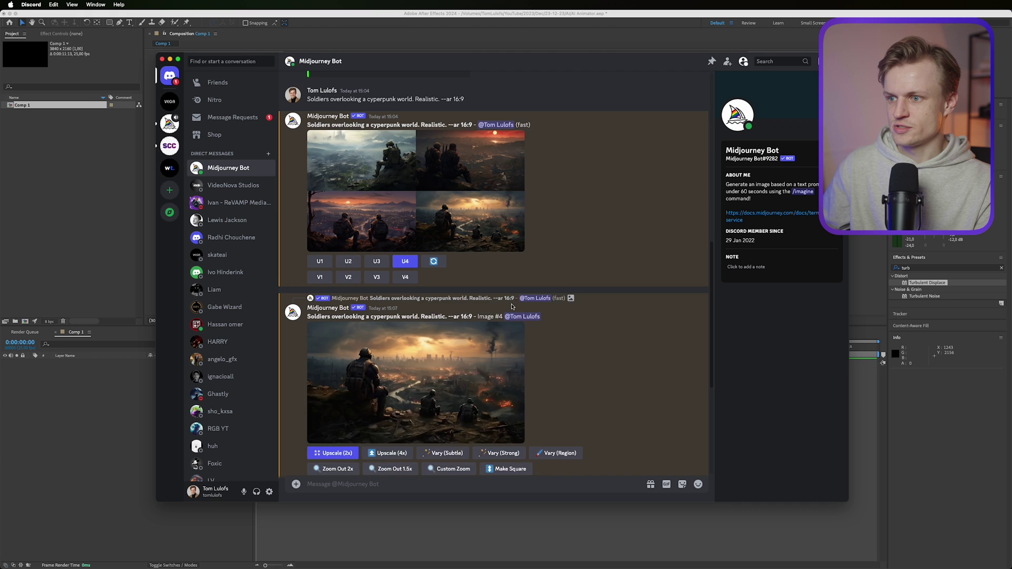
scroll(453, 302, "down", 6)
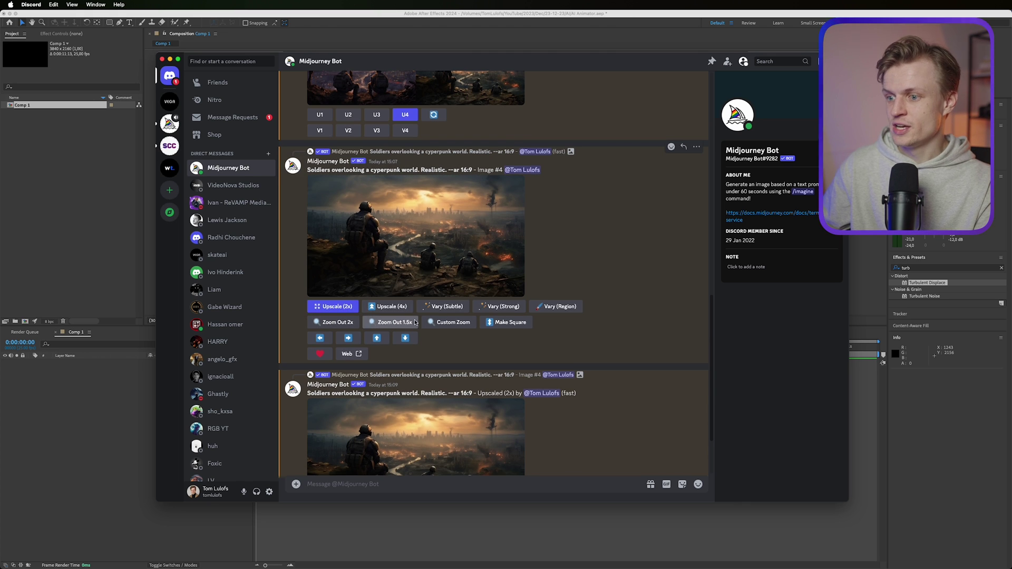
scroll(369, 338, "down", 2)
left_click(427, 368)
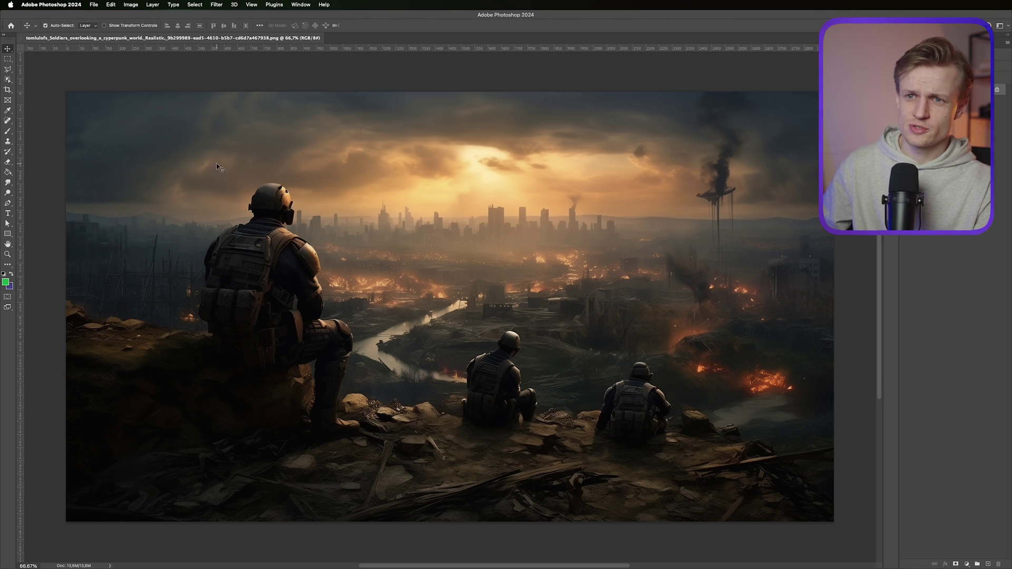
Step: Choose the Object Selection Tool and switch its Mode from Rectangle to Lasso
left_click(6, 69)
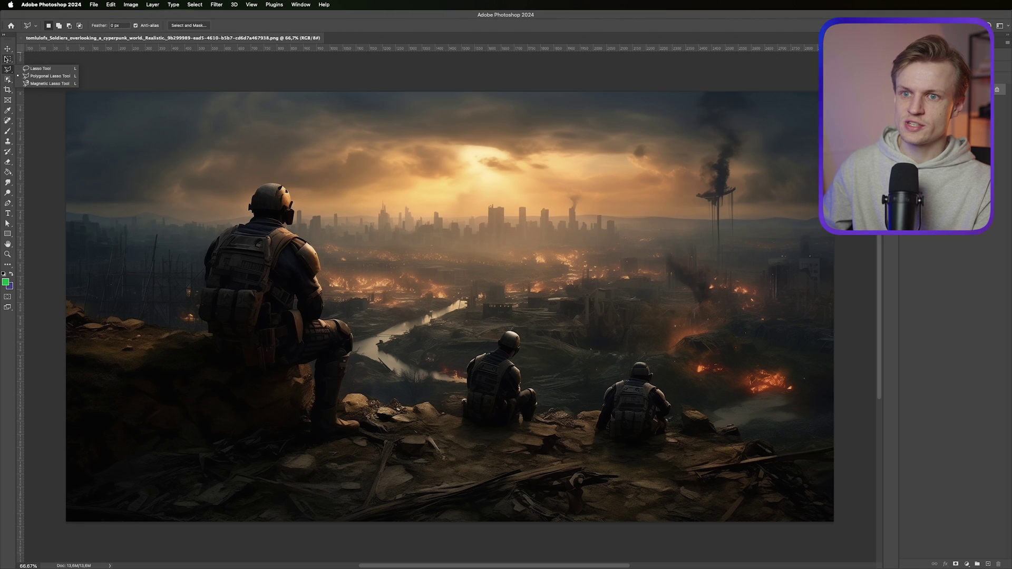
left_click(8, 79)
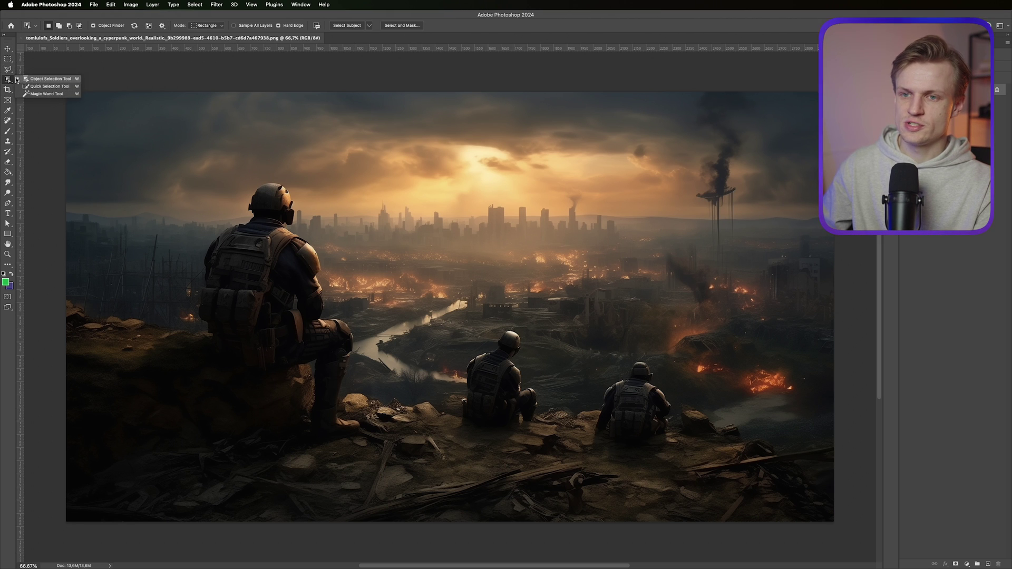
left_click(45, 79)
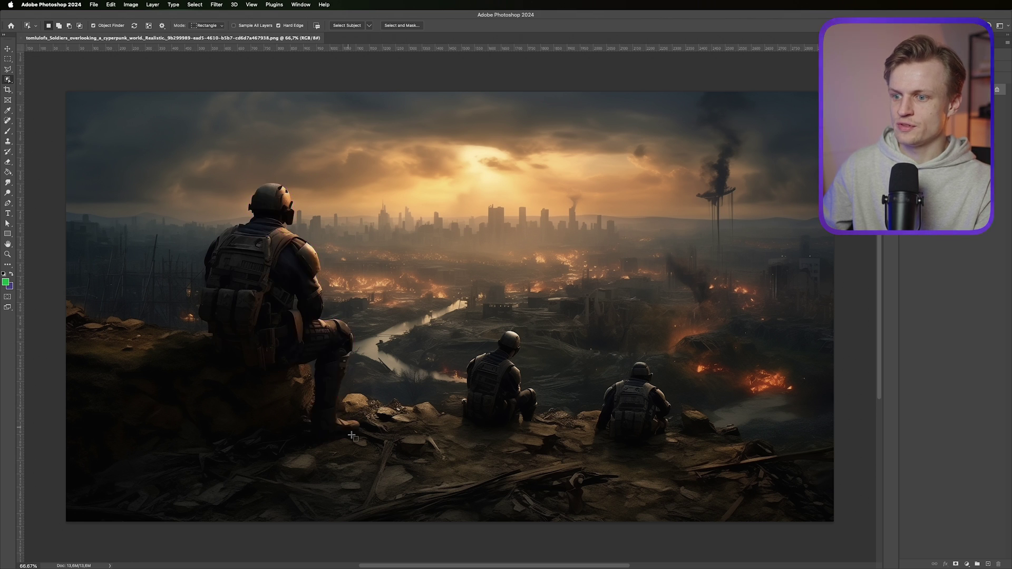
left_click(208, 25)
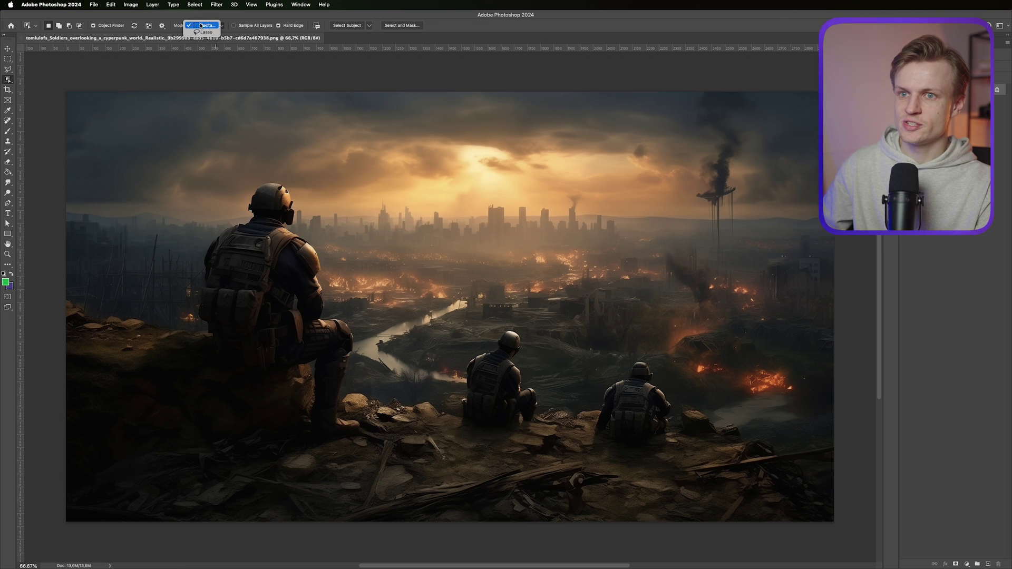
left_click(205, 32)
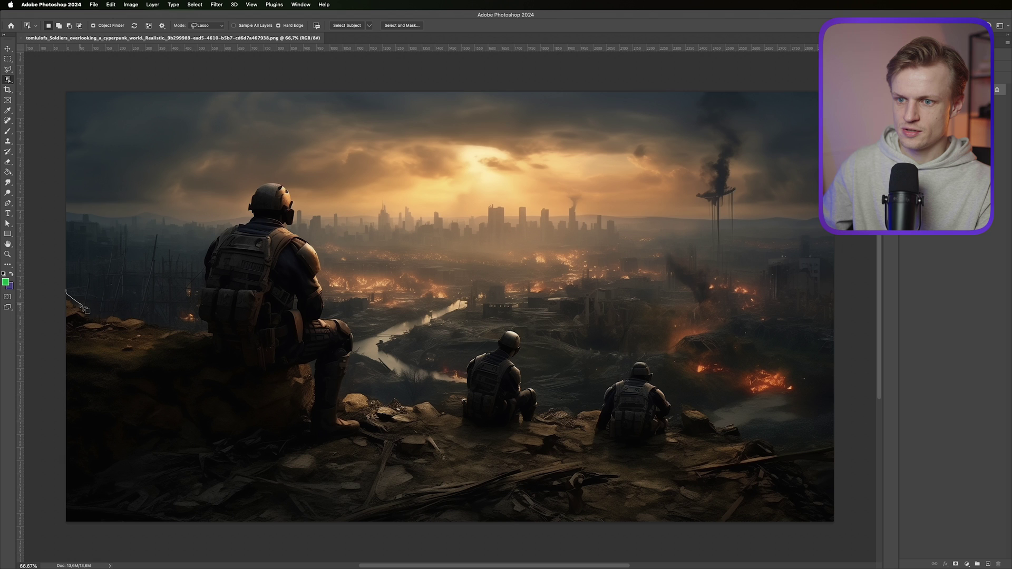
Step: Lasso-select the three soldiers and rocky ledge, then add a layer mask hiding the sky and city
mouse_move(187, 323)
left_mouse_down()
mouse_move(213, 222)
mouse_move(239, 210)
mouse_move(258, 177)
mouse_move(285, 180)
left_mouse_up()
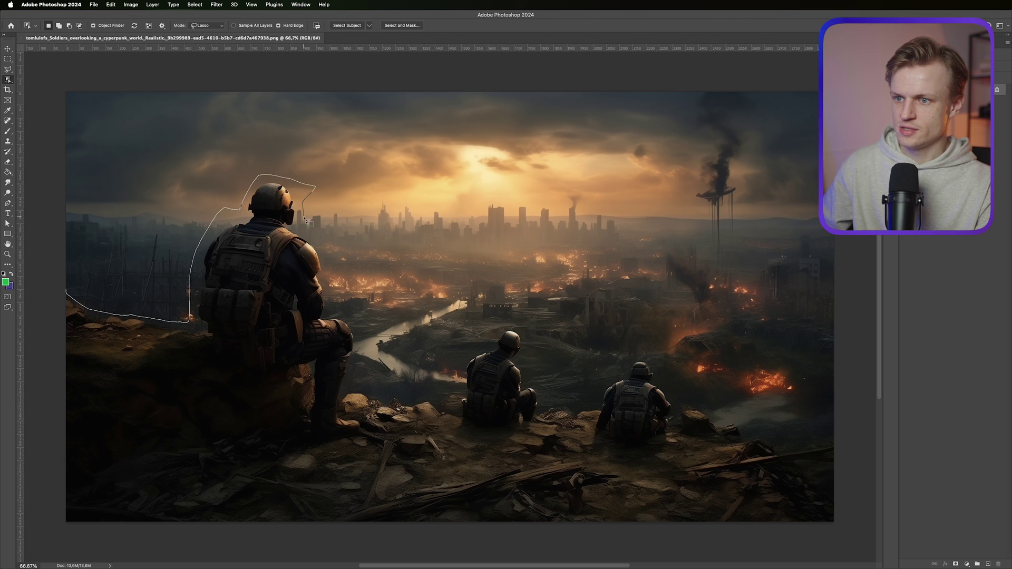
mouse_move(346, 268)
left_mouse_down()
mouse_move(338, 310)
mouse_move(356, 318)
mouse_move(725, 412)
left_mouse_up()
mouse_move(779, 447)
left_mouse_down()
mouse_move(839, 438)
mouse_move(570, 544)
mouse_move(185, 530)
mouse_move(66, 539)
mouse_move(41, 500)
mouse_move(52, 300)
left_mouse_up()
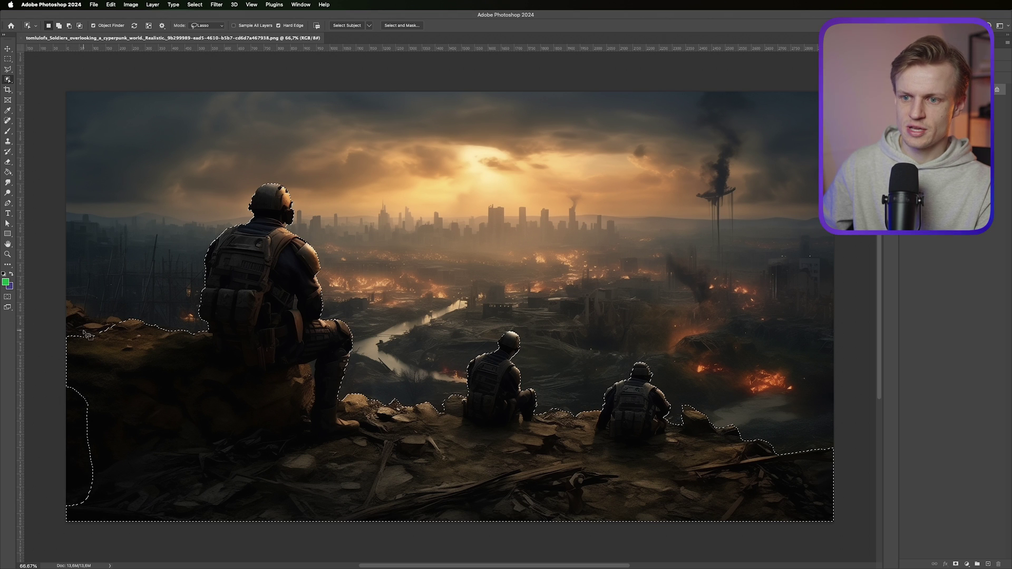
left_click(955, 564)
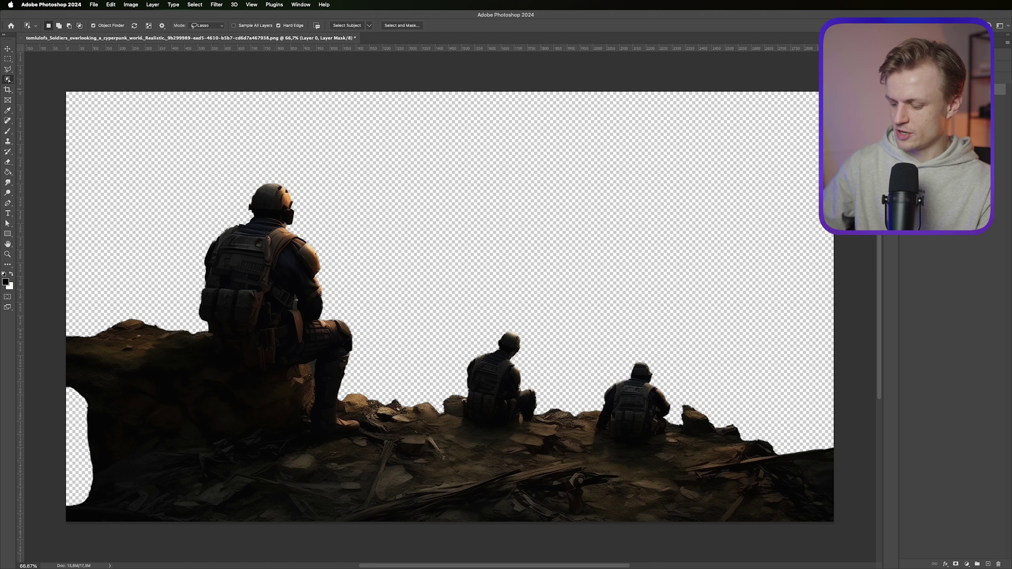
Step: Duplicate the masked layer with Ctrl+J and disable the mask on the original Layer 0
key("ctrl+j")
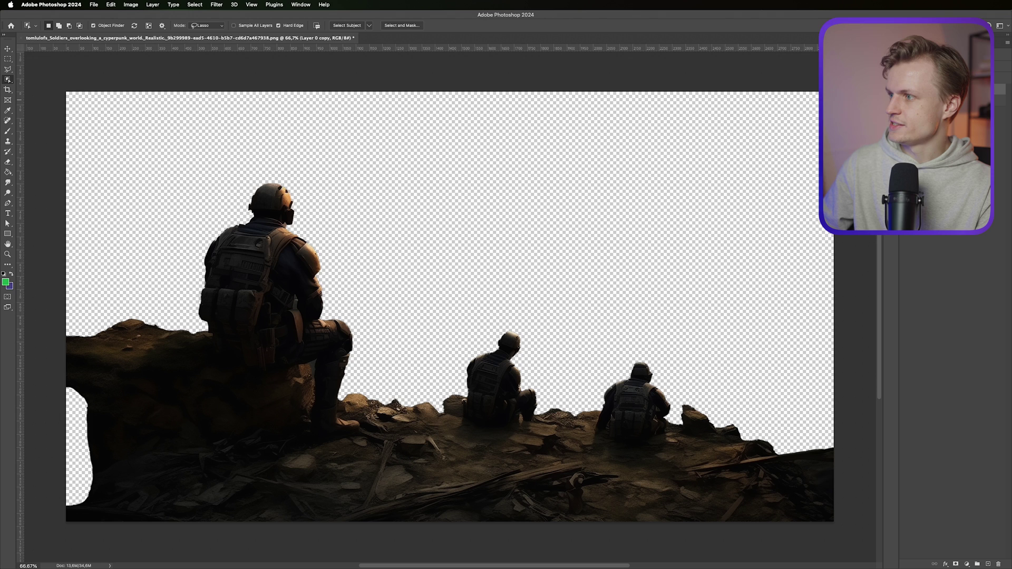
right_click(948, 100)
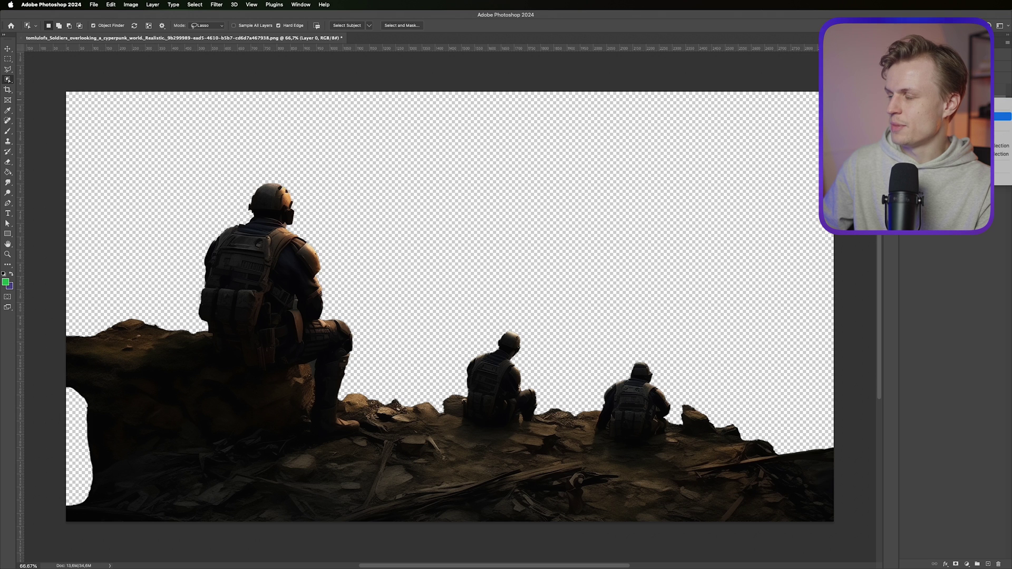
left_click(1001, 116)
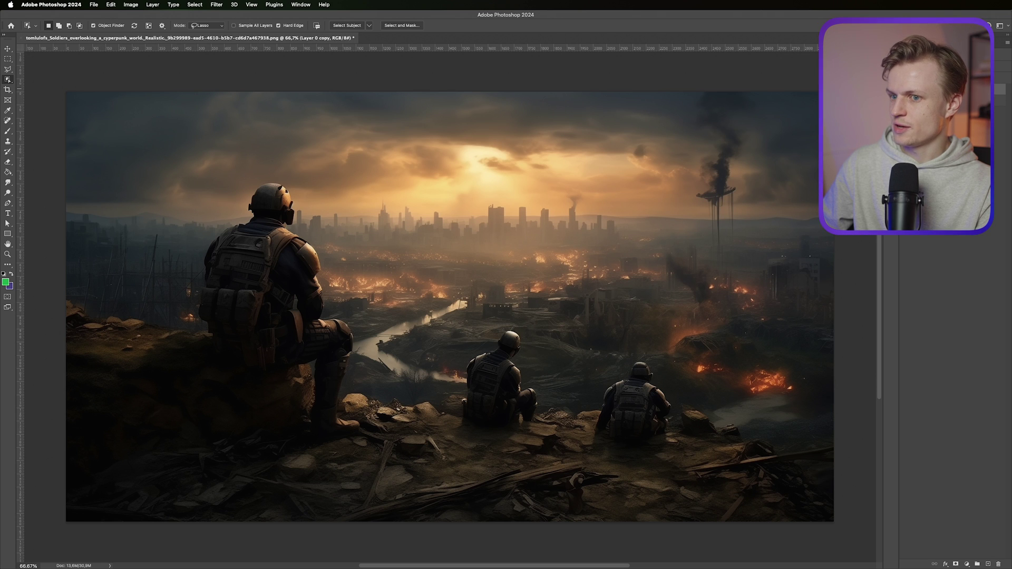
Step: Toggle Layer 0's mask on and off to compare, then select Layer 0 copy
left_click(948, 102)
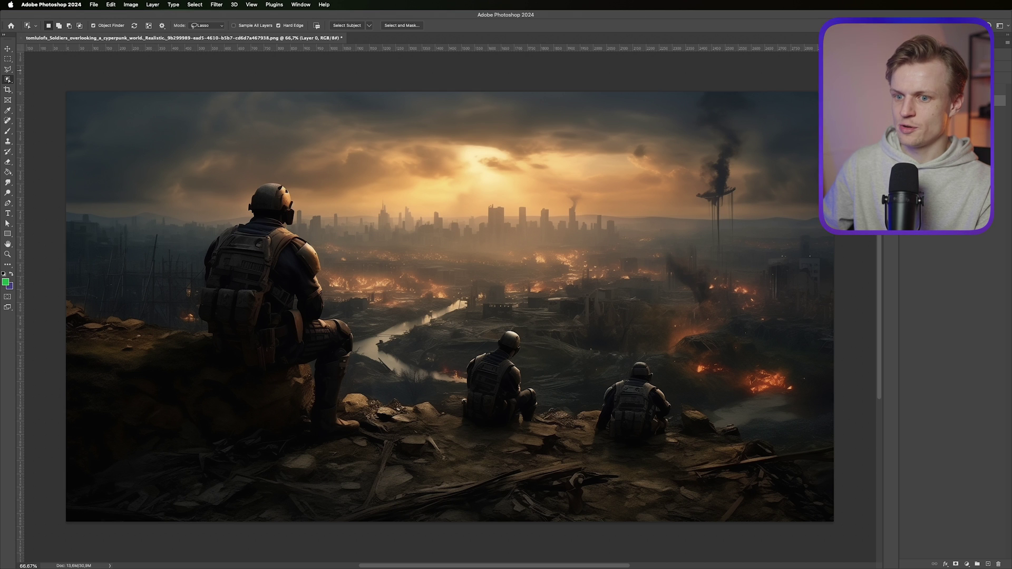
left_click(965, 102, "shift")
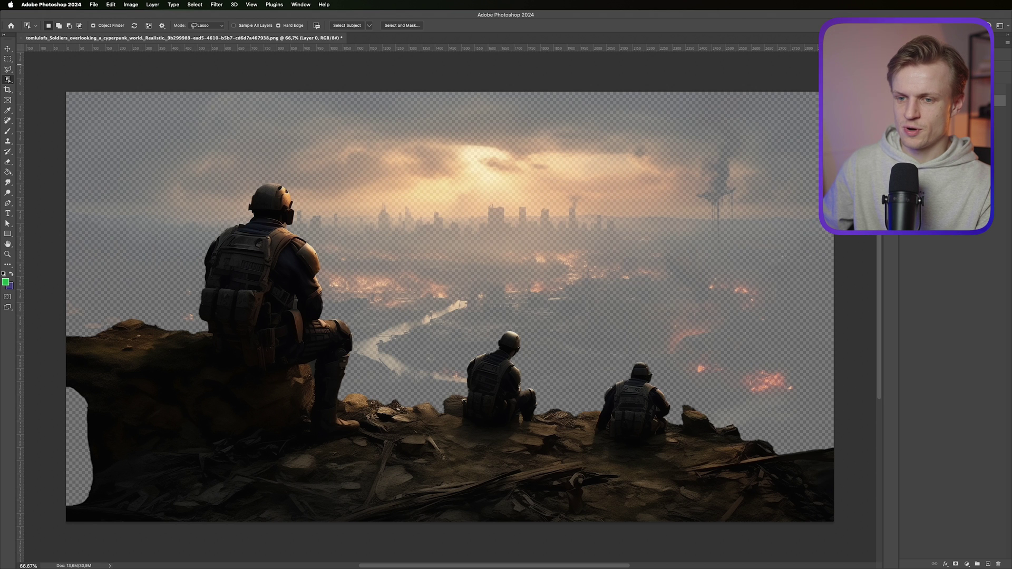
left_click(965, 102, "shift")
left_click(964, 102, "shift")
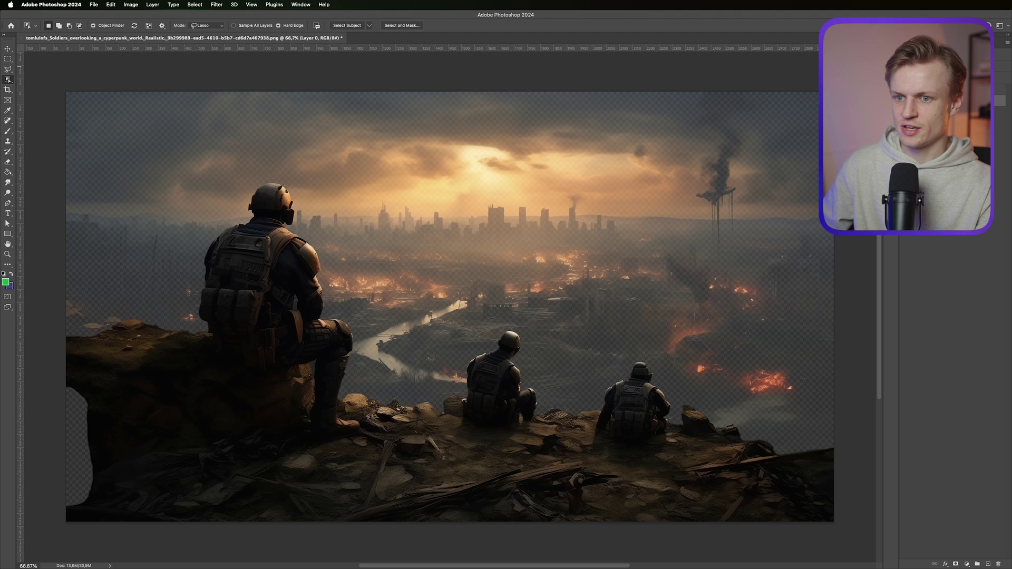
left_click(949, 90)
Step: Paint white with the brush on the copy's mask to fill the missing bottom-left notch
left_click(964, 90, "shift")
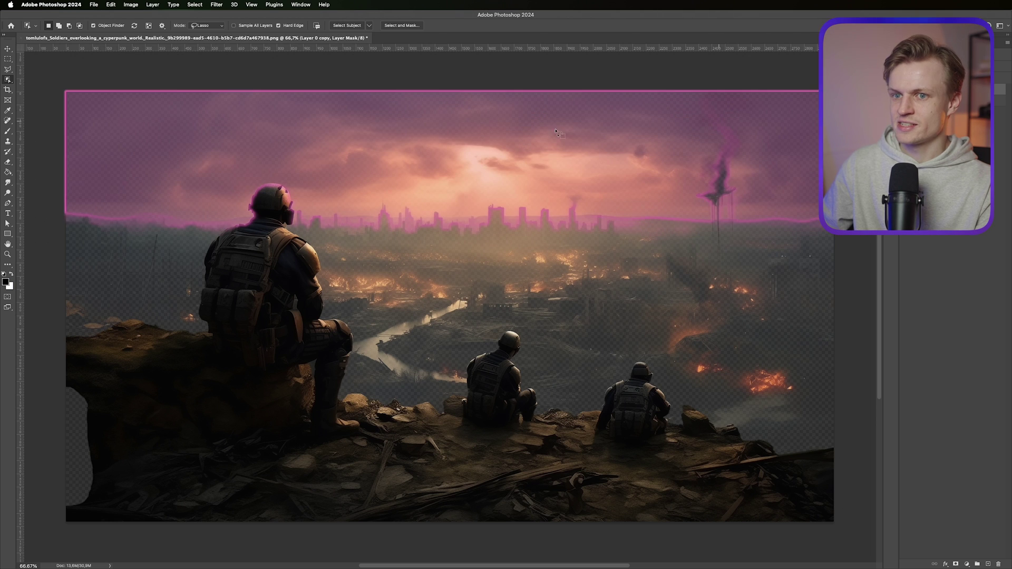
left_click(965, 90, "shift")
left_click(7, 130)
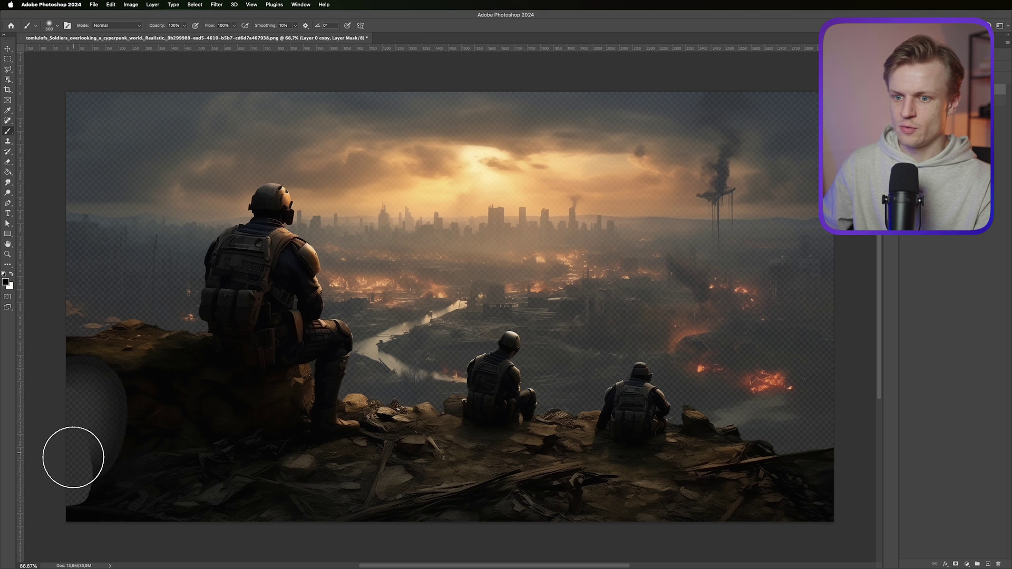
key("x")
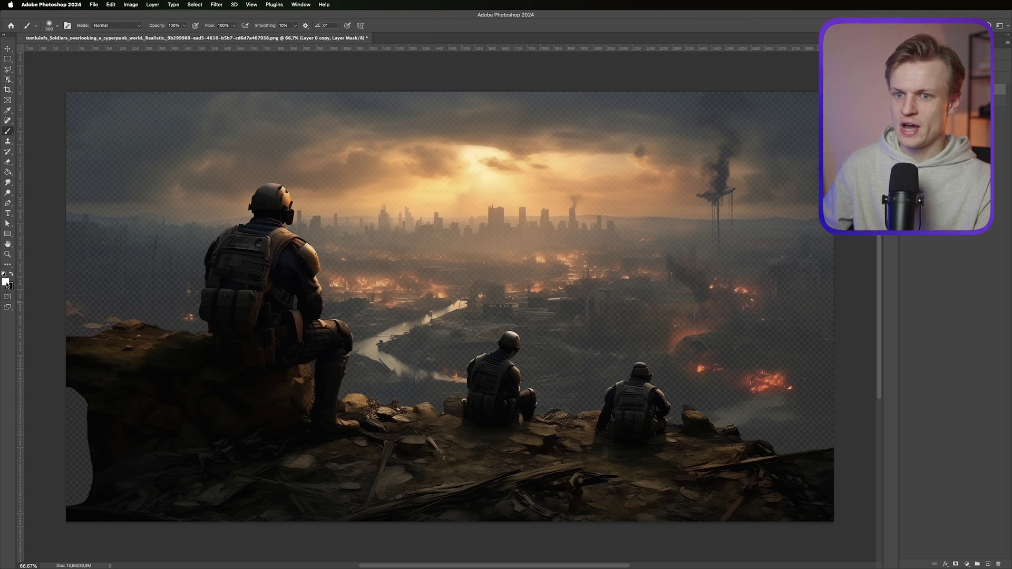
left_click_drag(90, 413, 51, 491)
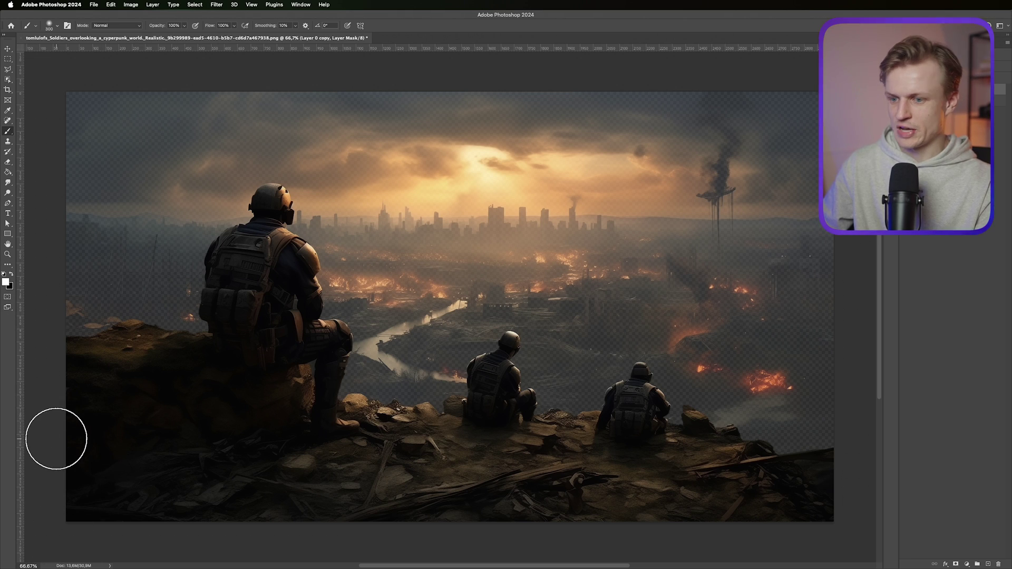
scroll(58, 327, "up", 5)
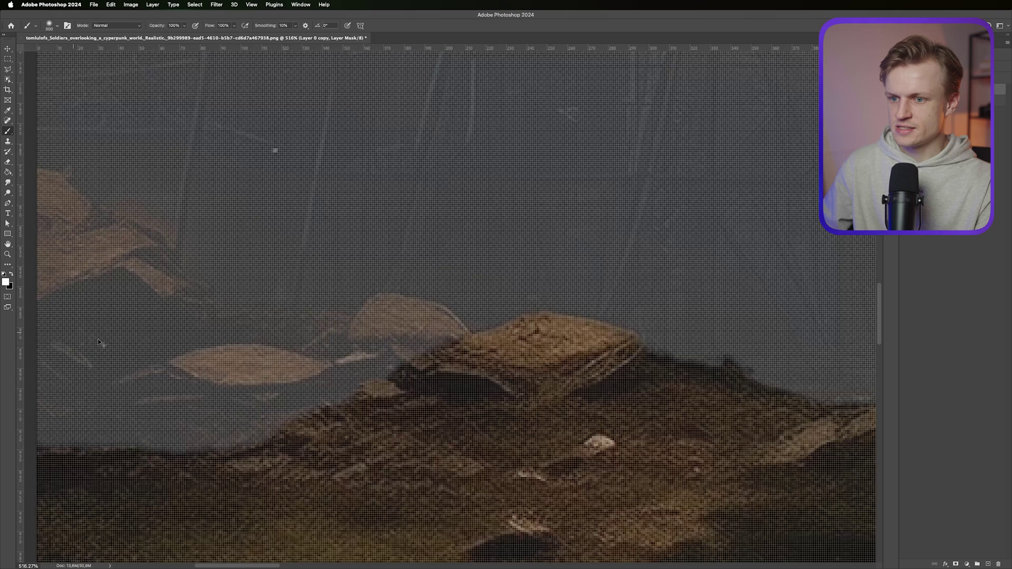
scroll(271, 323, "left", 5)
scroll(393, 322, "up", 3)
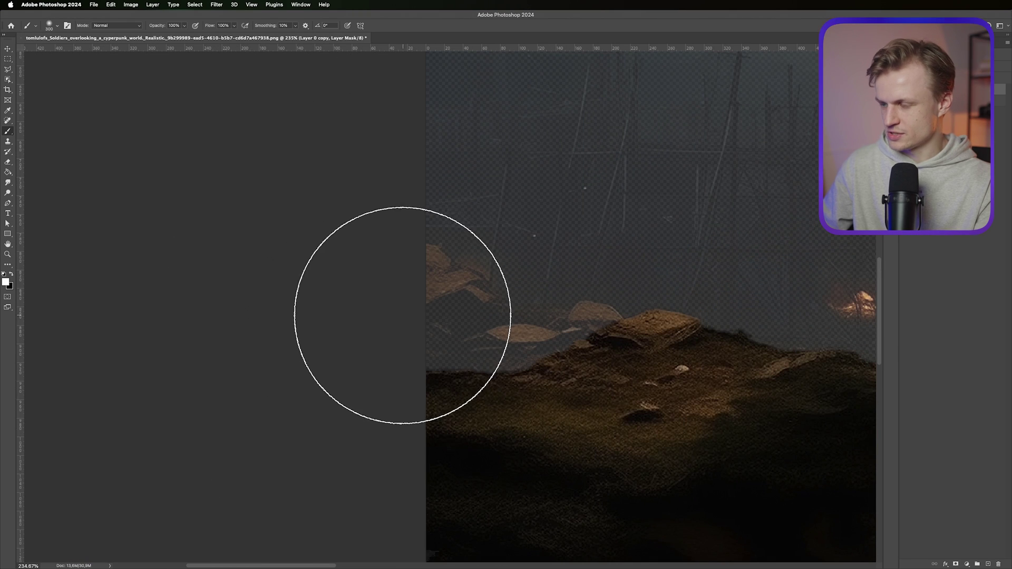
Step: With a smaller hard brush, reveal the dark rock along the left edge and fill the ridge's sky gaps
key("bracketleft")
key("bracketleft")
key("bracketleft")
key("bracketleft")
key("bracketleft")
key("bracketleft")
key("bracketleft")
key("bracketleft")
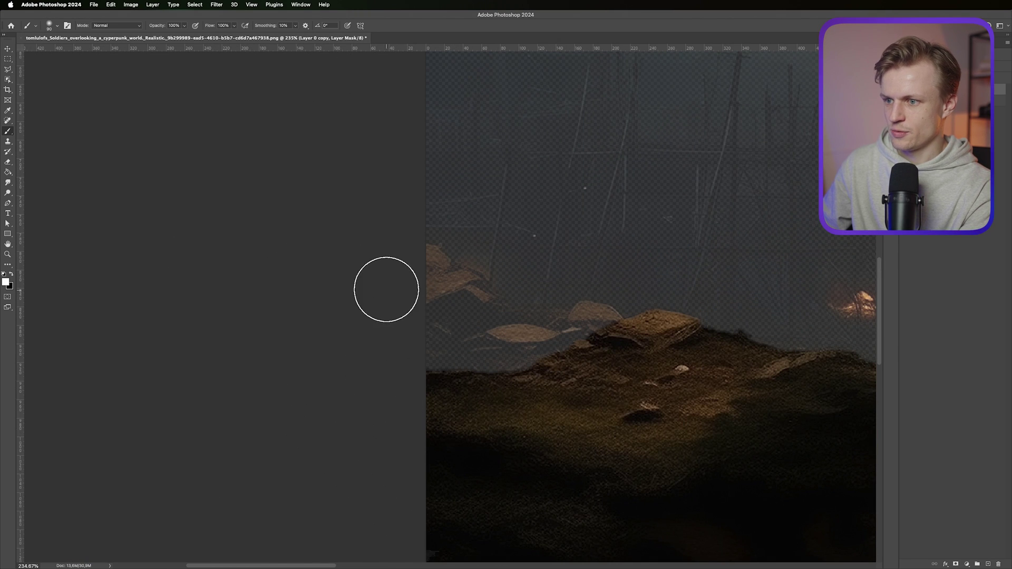
right_click(387, 289)
right_click(727, 300)
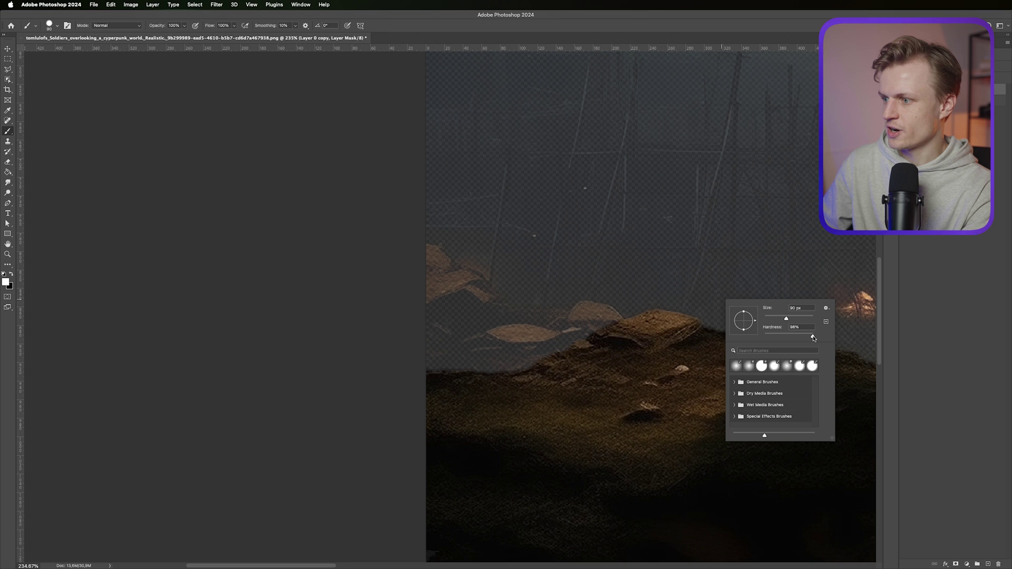
key("Return")
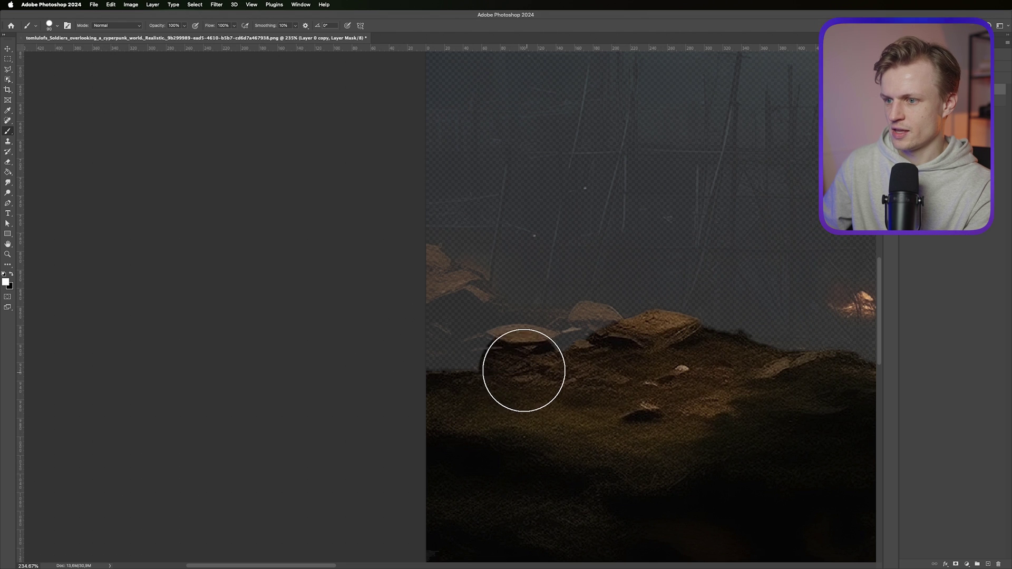
mouse_move(420, 298)
left_mouse_down()
mouse_move(418, 289)
mouse_move(449, 308)
mouse_move(501, 357)
mouse_move(563, 362)
mouse_move(585, 351)
left_mouse_up()
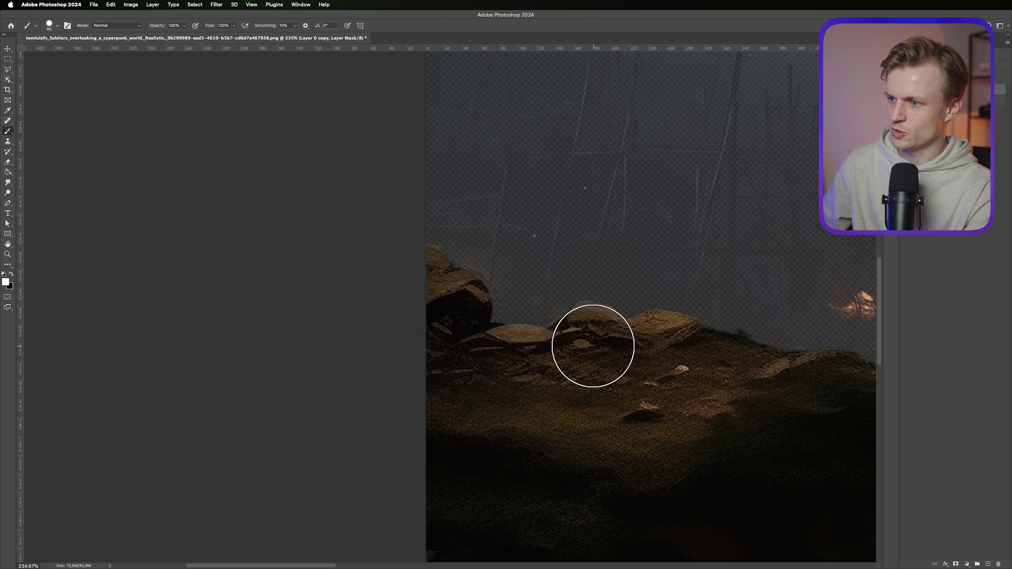
key("bracketleft")
key("bracketleft")
key("bracketleft")
key("bracketleft")
key("bracketleft")
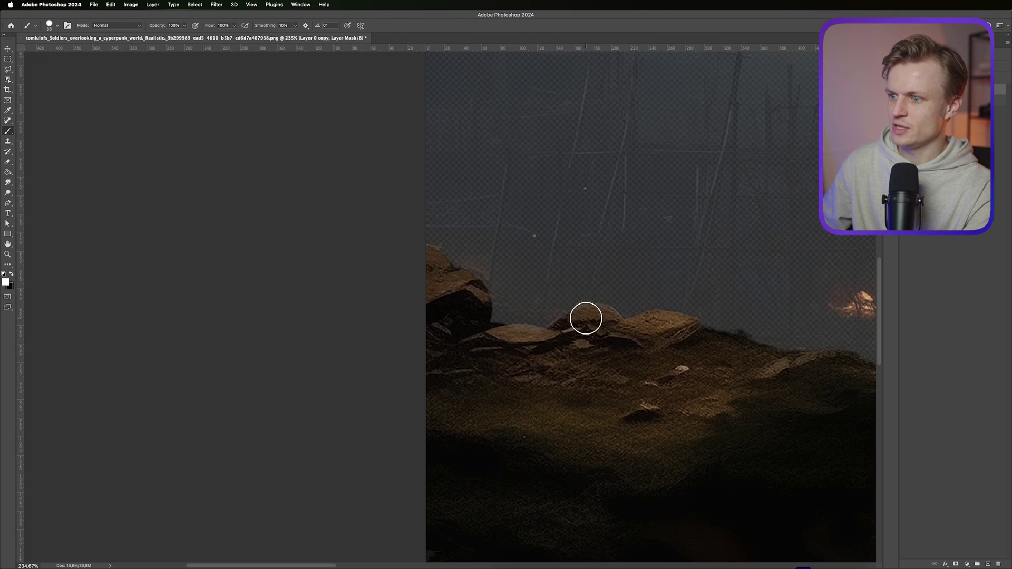
mouse_move(550, 339)
left_mouse_down()
mouse_move(567, 334)
mouse_move(474, 323)
left_mouse_up()
Step: Load Layer 0 copy's mask as a selection and delete that shape from Layer 0
scroll(479, 357, "down", 10)
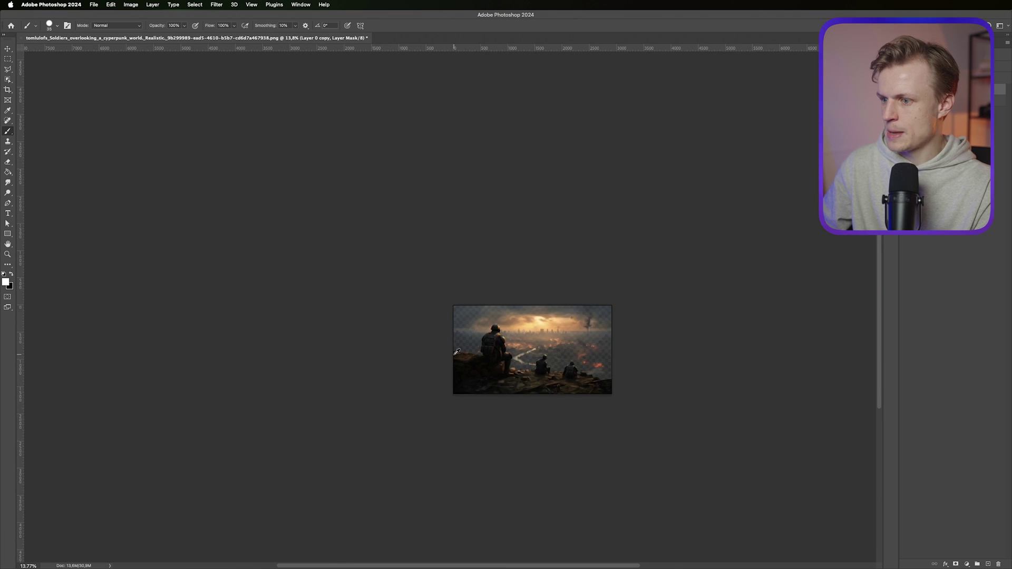
scroll(777, 280, "up", 5)
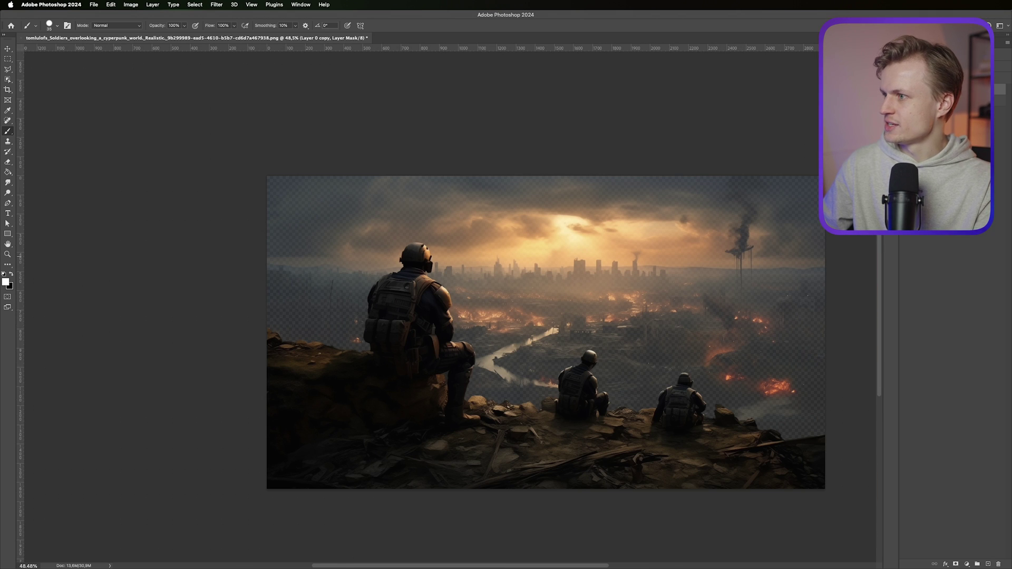
left_click(932, 90, "ctrl")
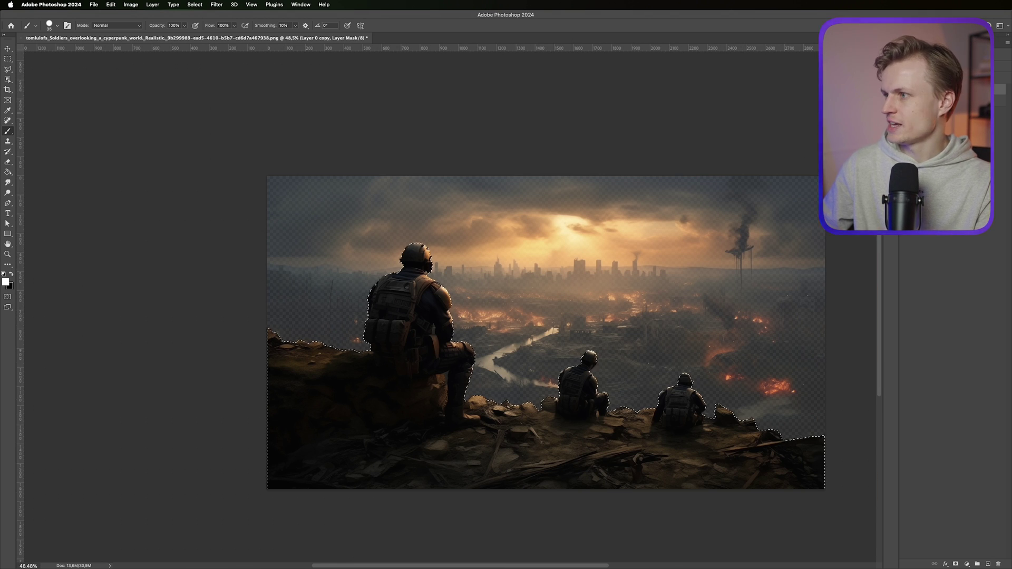
left_click(949, 100)
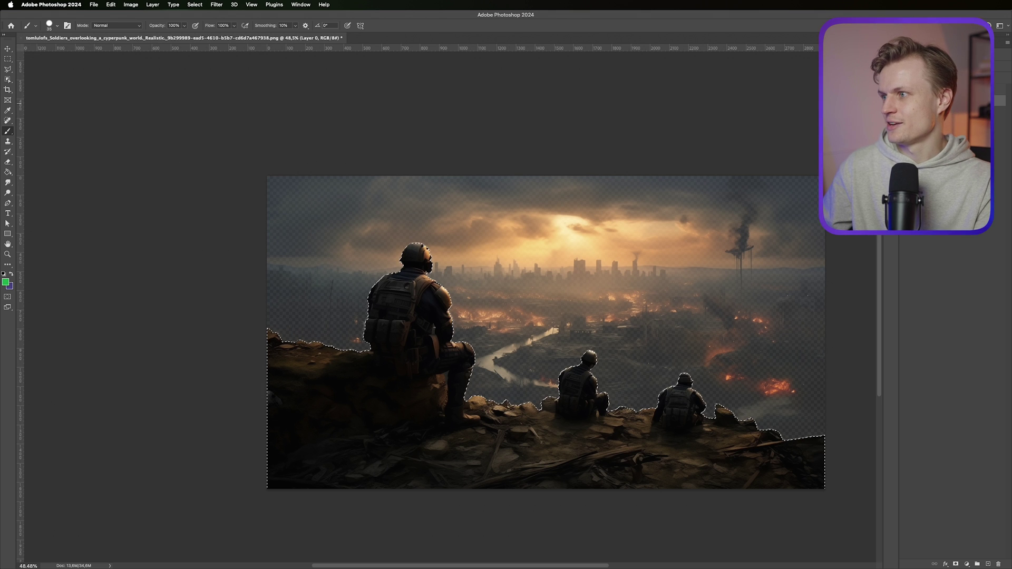
key("Delete")
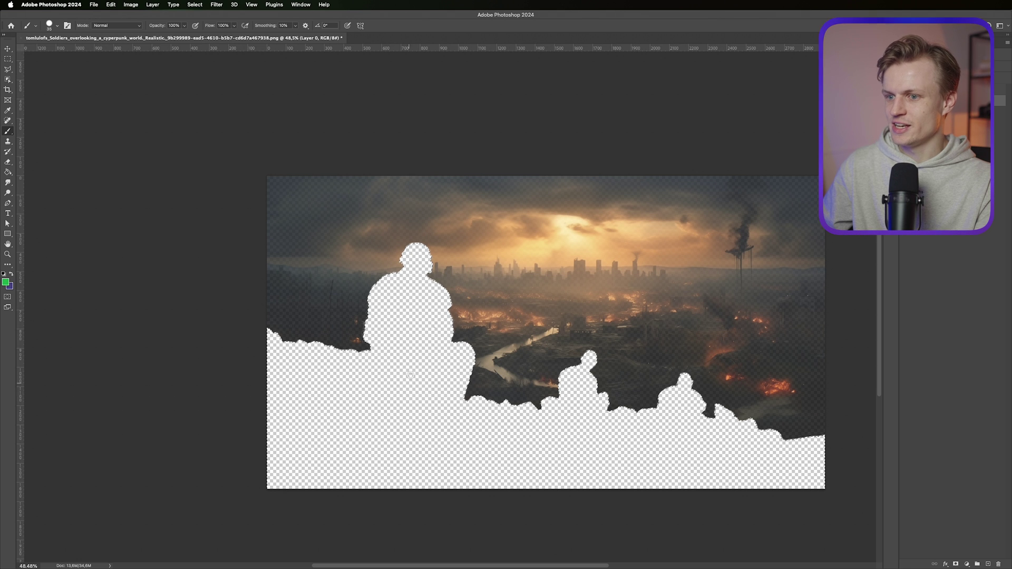
Step: Preview a Content-Aware Fill of the hole from the Rectangular Marquee's context menu, then cancel it
left_click(8, 58)
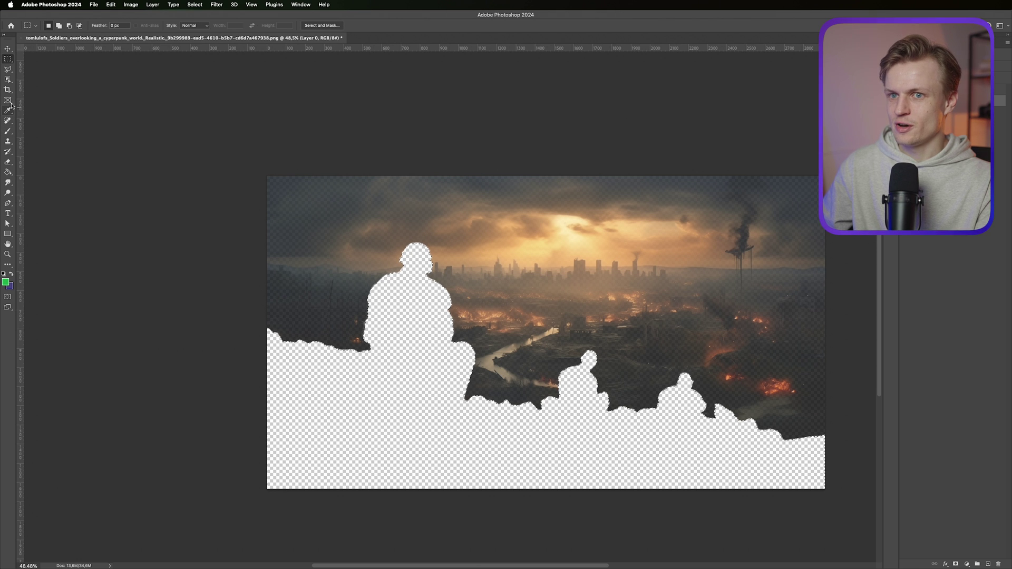
right_click(423, 366)
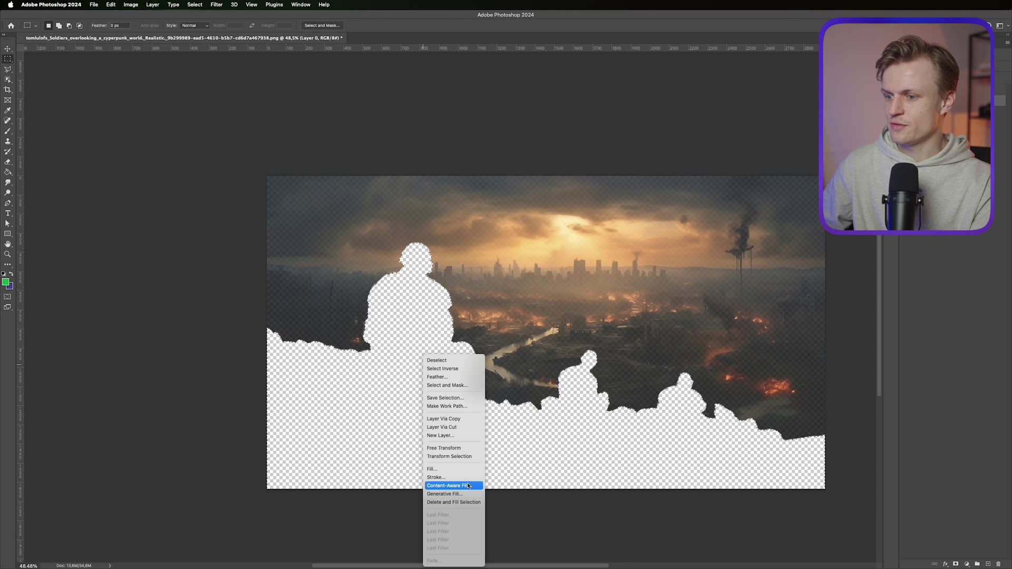
left_click(465, 486)
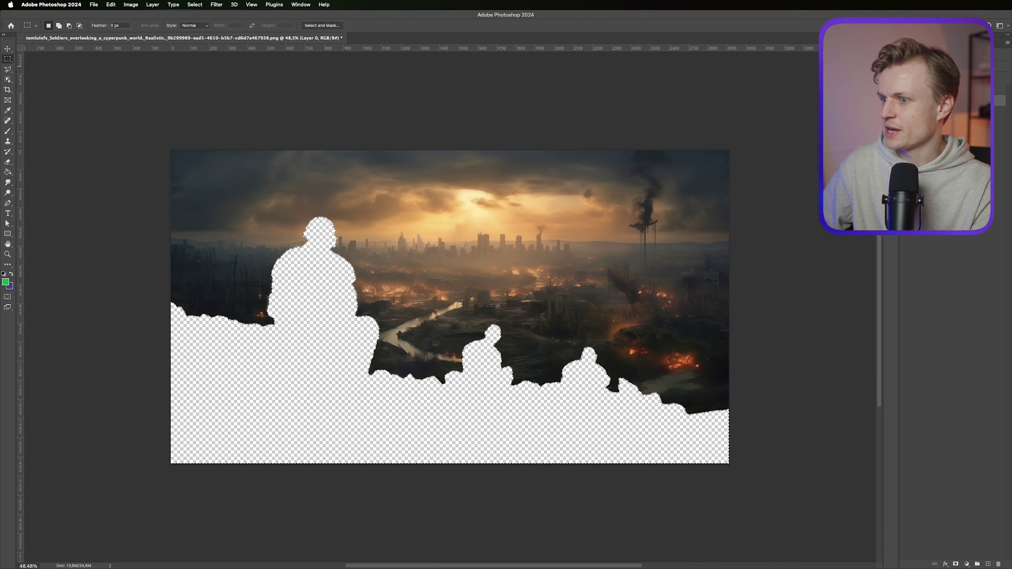
right_click(312, 352)
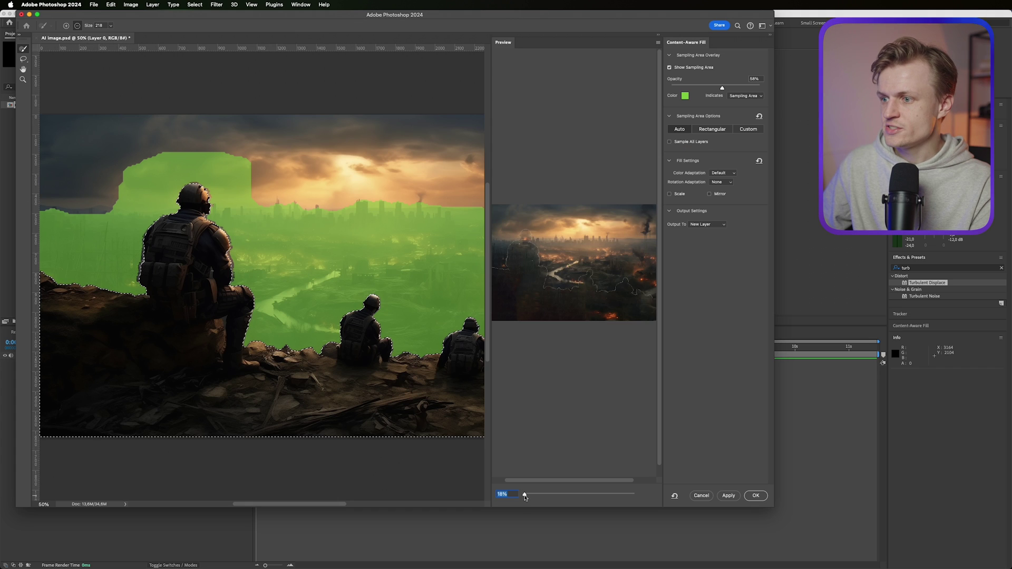
left_click_drag(524, 497, 531, 496)
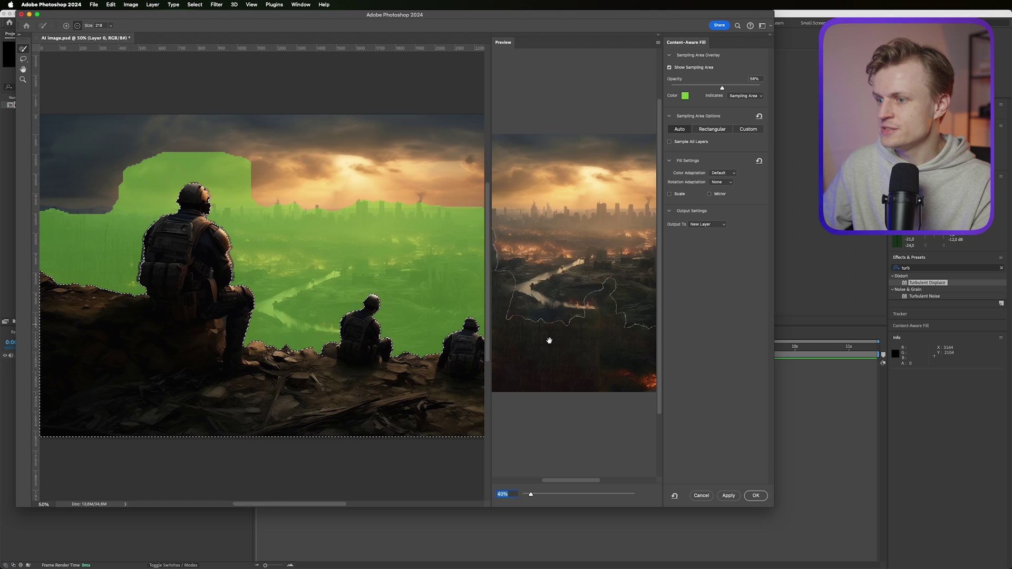
left_click(701, 495)
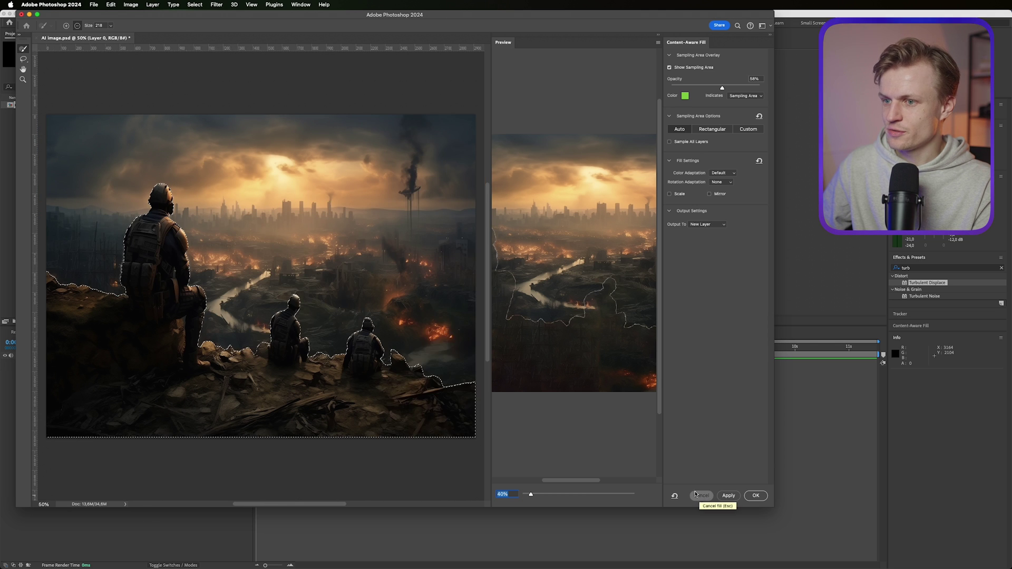
Step: Expand the soldiers selection slightly with Select > Modify > Expand
left_click(23, 58)
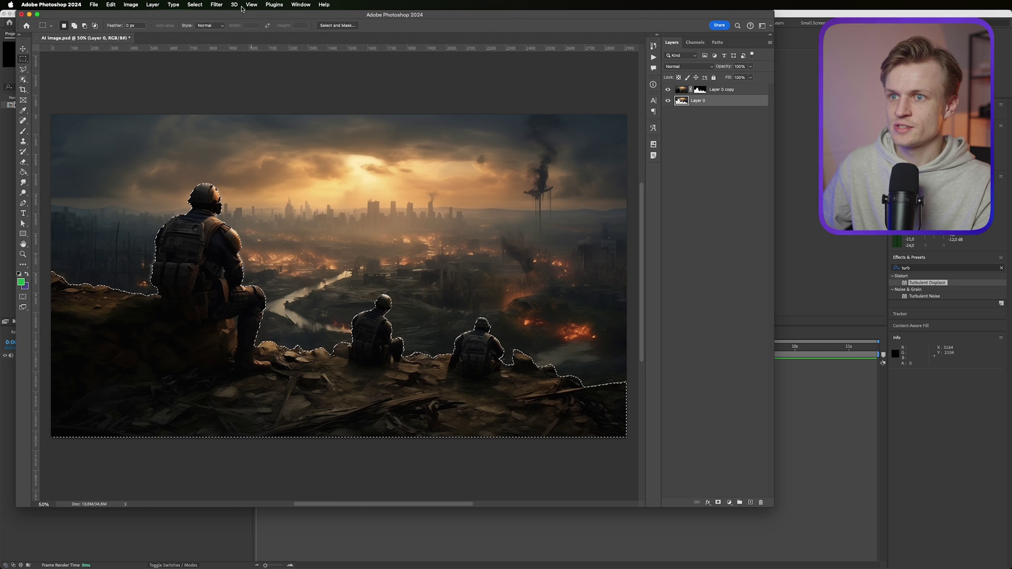
left_click(194, 4)
mouse_move(221, 130)
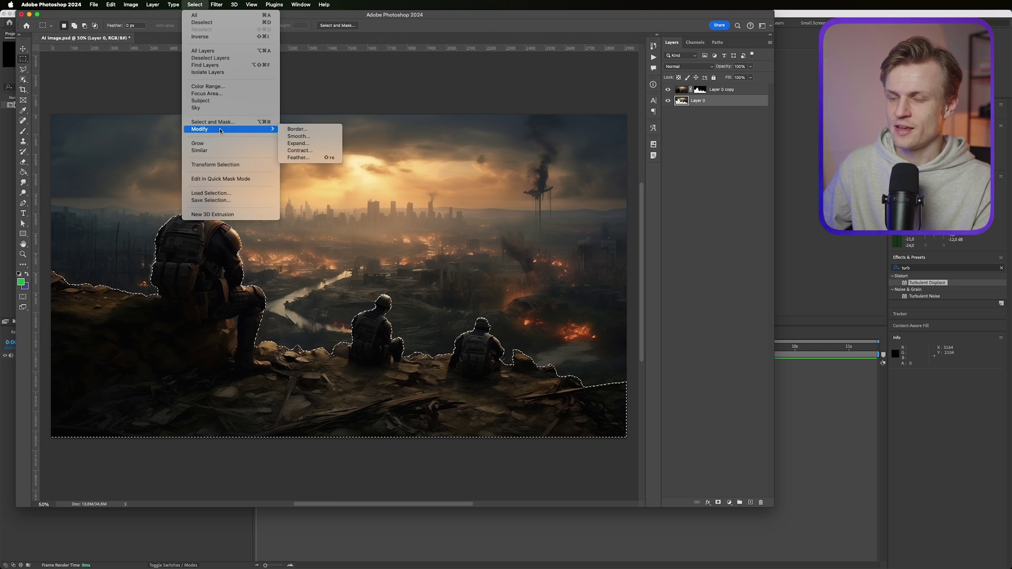
left_click(298, 144)
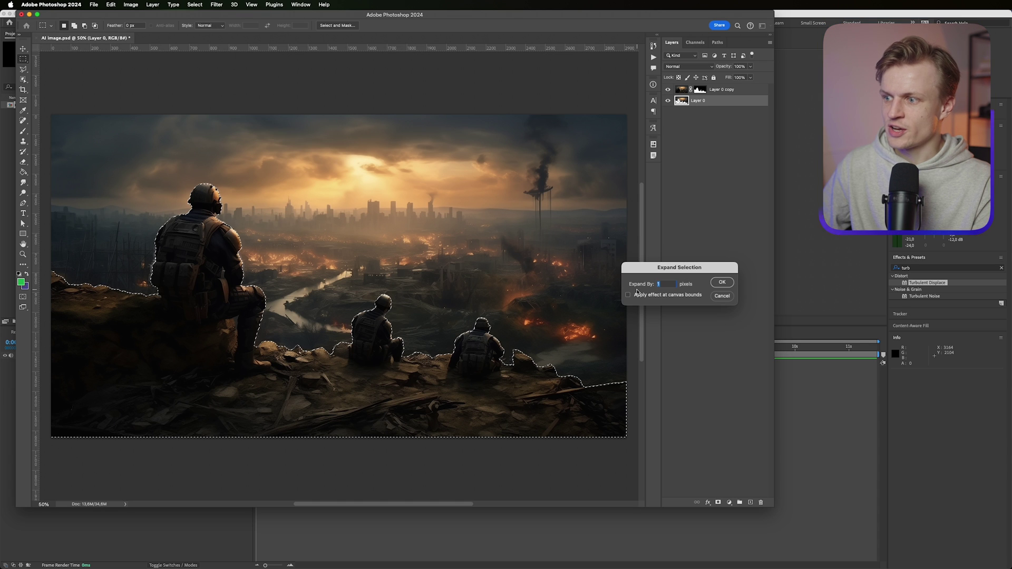
key("Return")
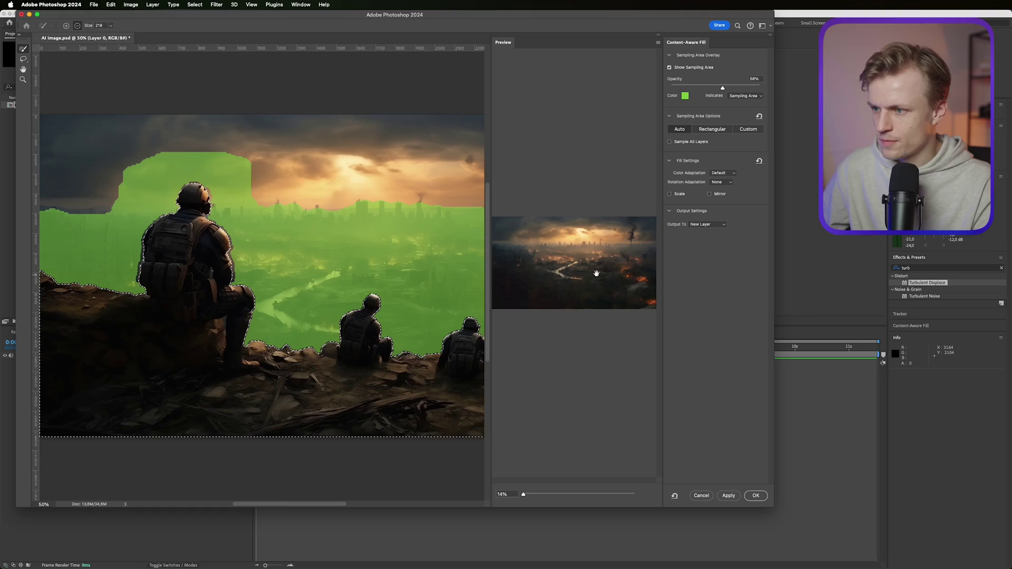
Step: Inspect the zoomed Content-Aware Fill preview and apply it to a new layer, Layer 0 copy 2
left_click_drag(520, 497, 541, 494)
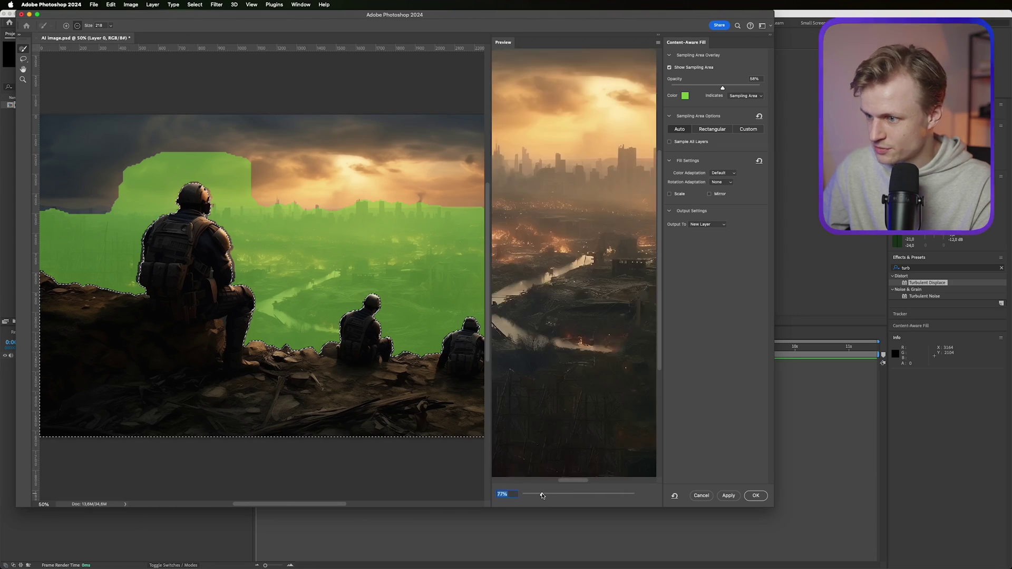
left_click_drag(622, 443, 712, 466)
left_click(755, 495)
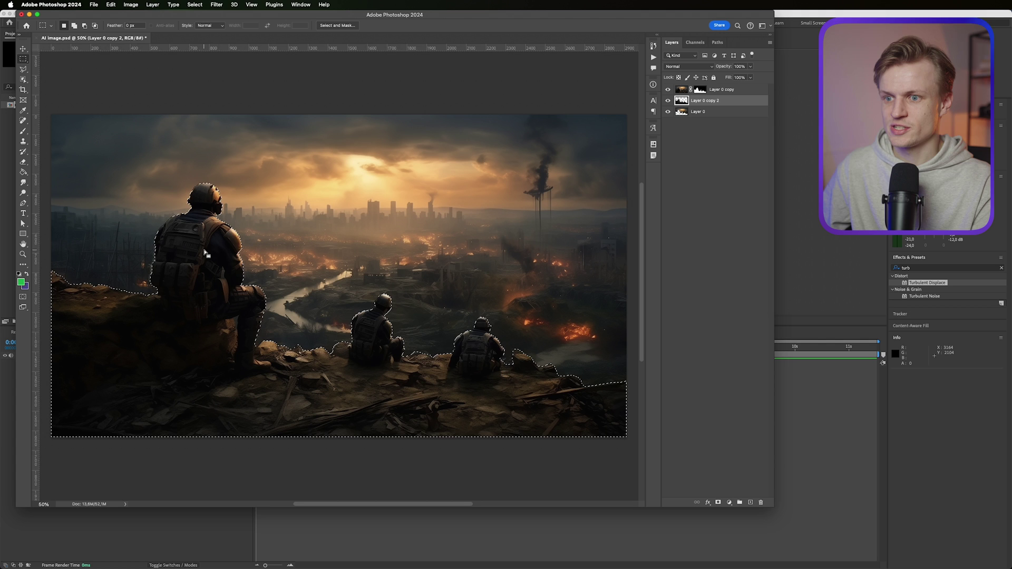
Step: Deselect and toggle the soldiers layer's visibility to check the city fill underneath
left_click(619, 83)
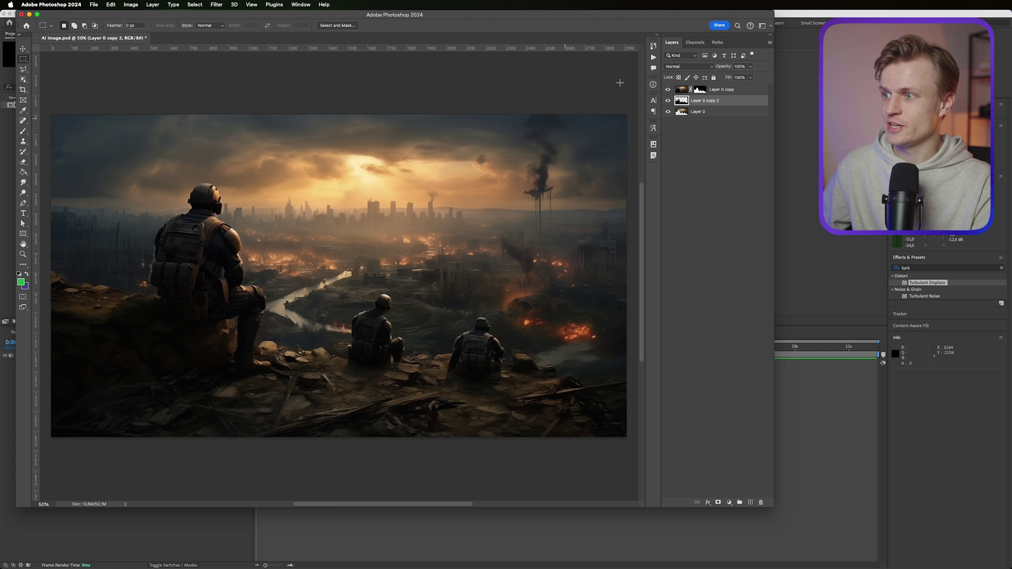
left_click(668, 90)
left_click(668, 91)
left_click(669, 91)
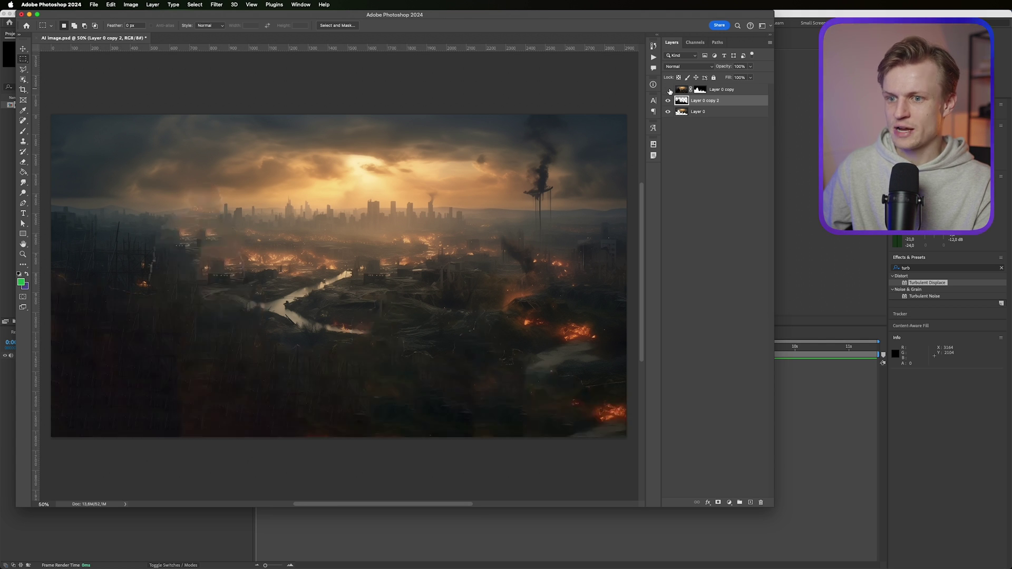
left_click(668, 91)
left_click(669, 90)
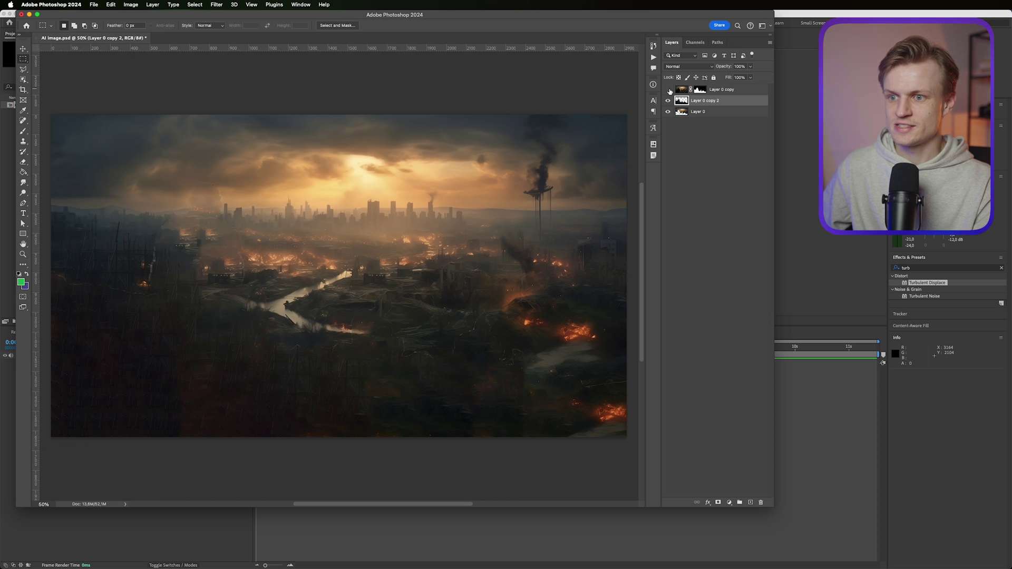
left_click(669, 91)
Step: Rename the soldiers layer to Front and merge Layer 0 into Layer 0 copy 2
double_click(716, 89)
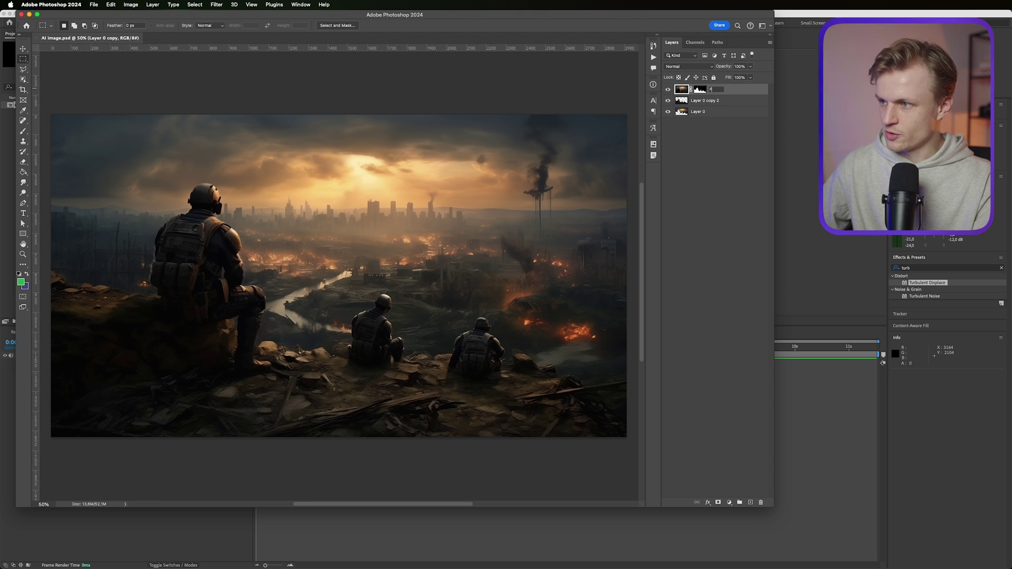
left_click(708, 102)
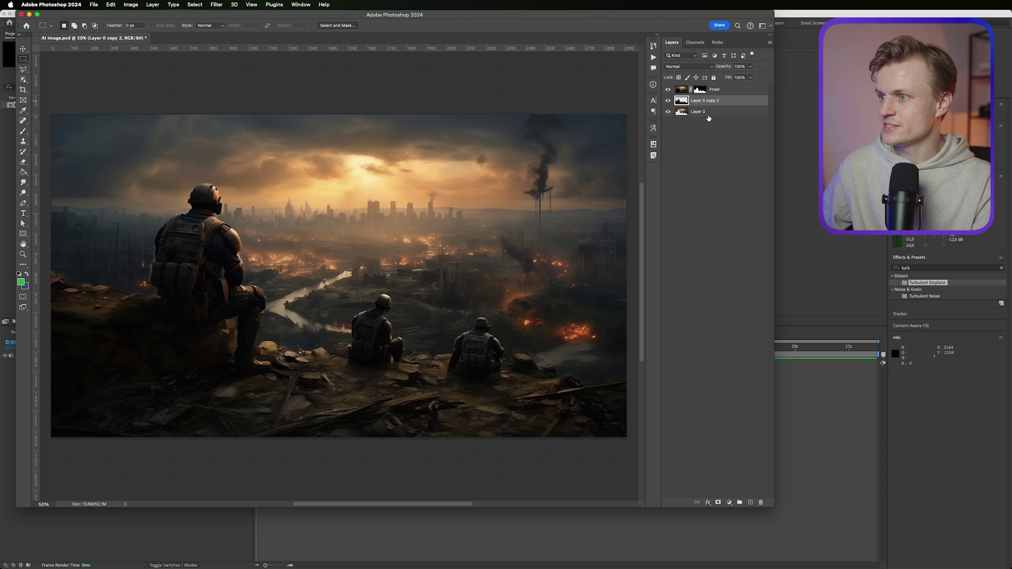
left_click(708, 114, "shift")
right_click(721, 105)
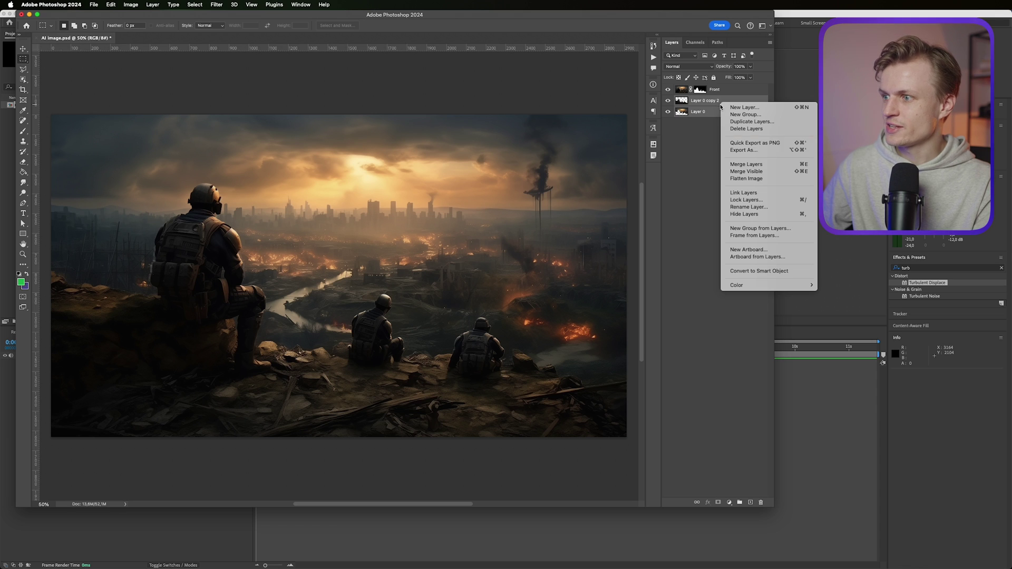
left_click(752, 165)
Step: Rasterize the Front smart object layer
left_click(715, 93)
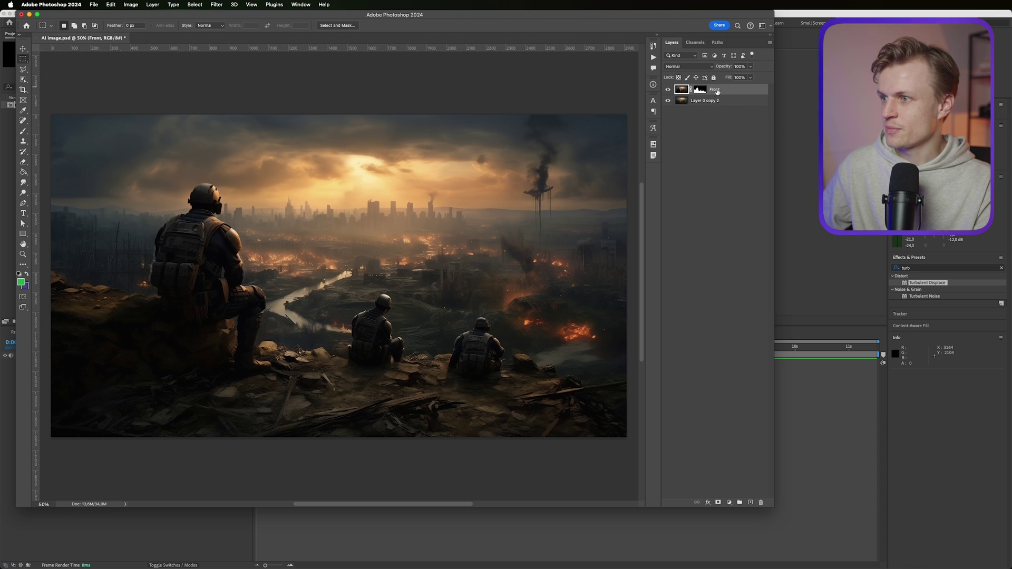
right_click(716, 92)
left_click(773, 250)
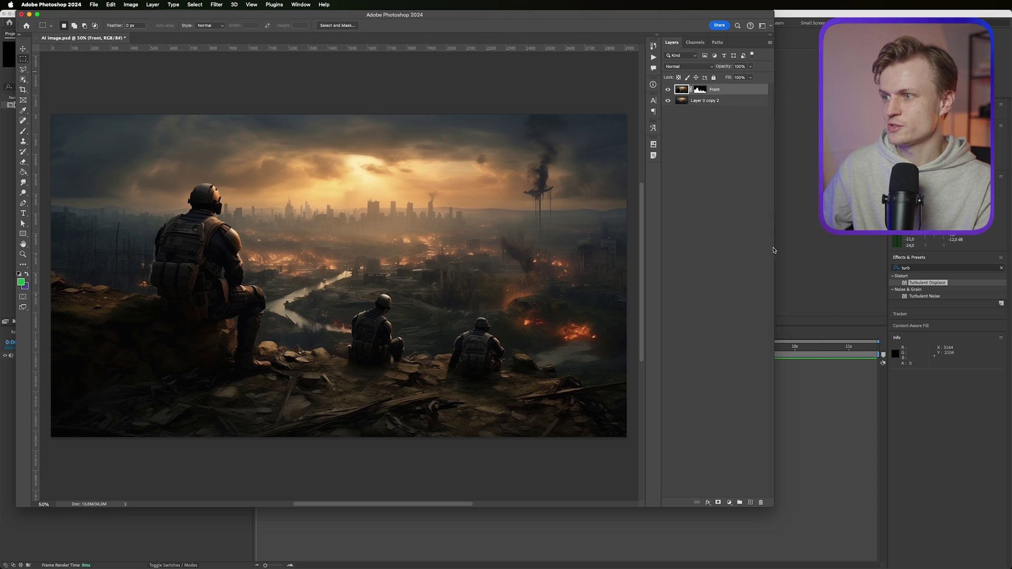
right_click(723, 89)
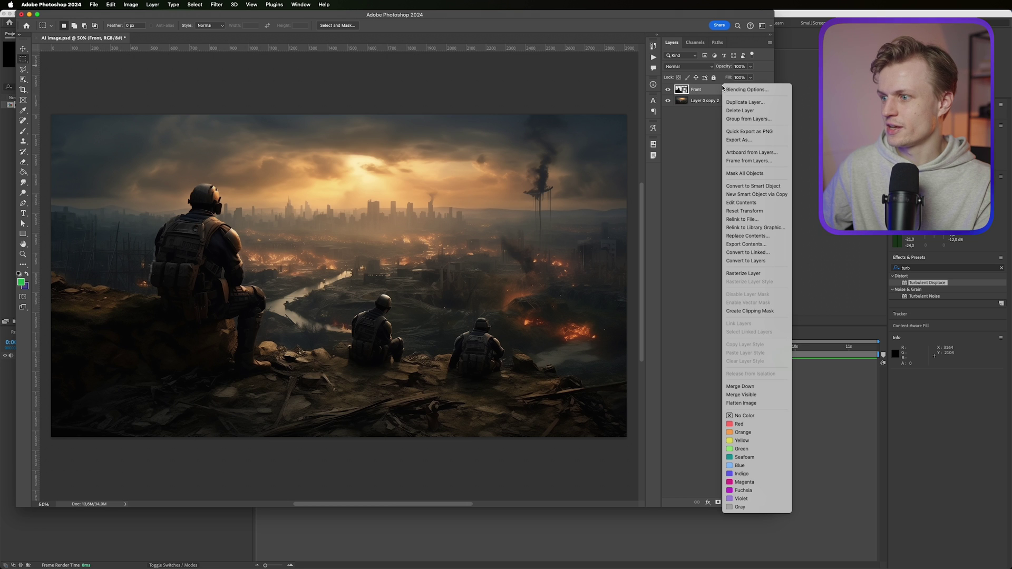
left_click(754, 274)
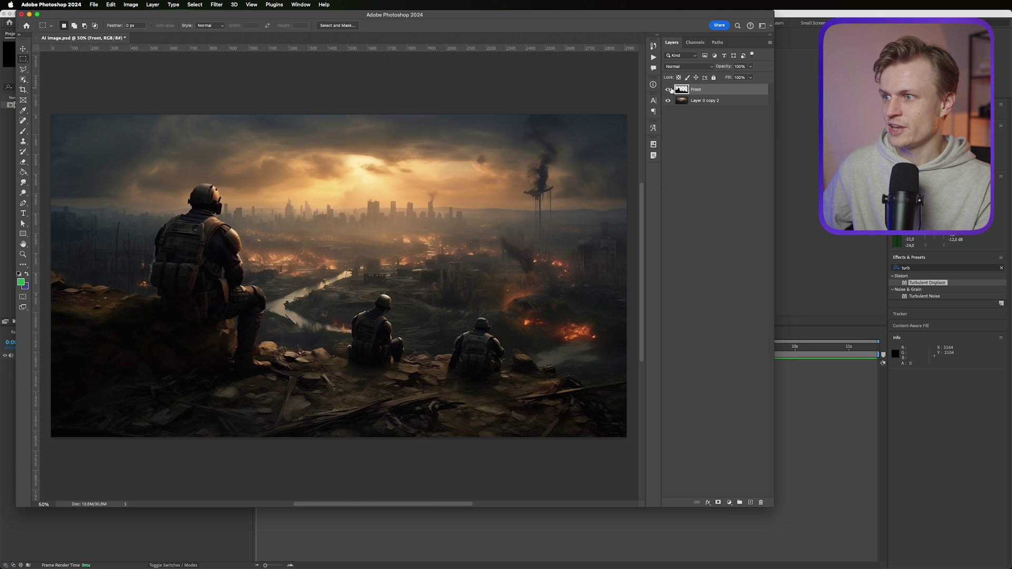
Step: Toggle Layer 0 copy 2 to check the soldier cutout, inspect the canvas, and save the PSD
left_click(668, 100)
left_click(668, 100)
scroll(536, 276, "up", 2)
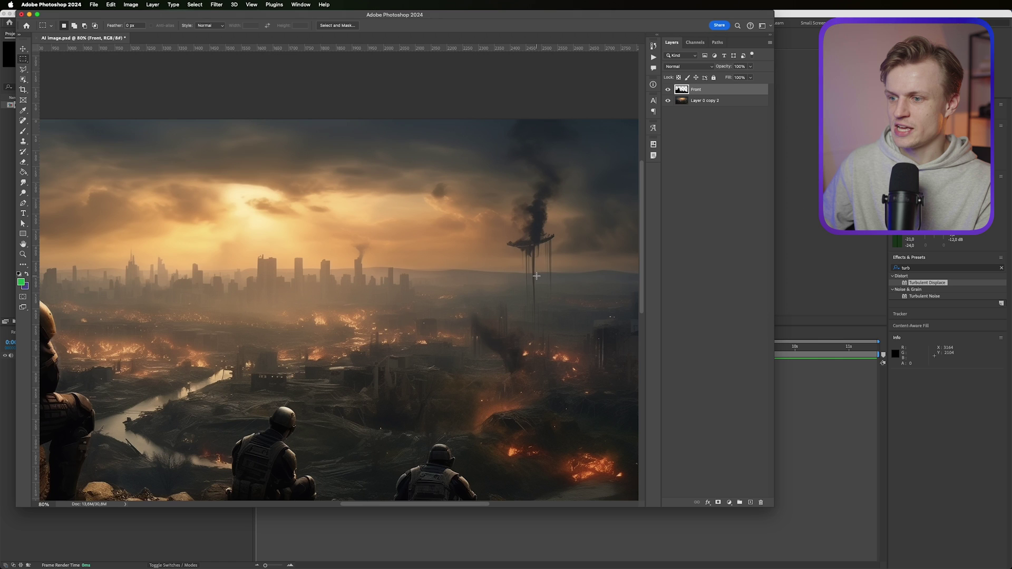
scroll(536, 275, "down", 2)
scroll(547, 264, "up", 2)
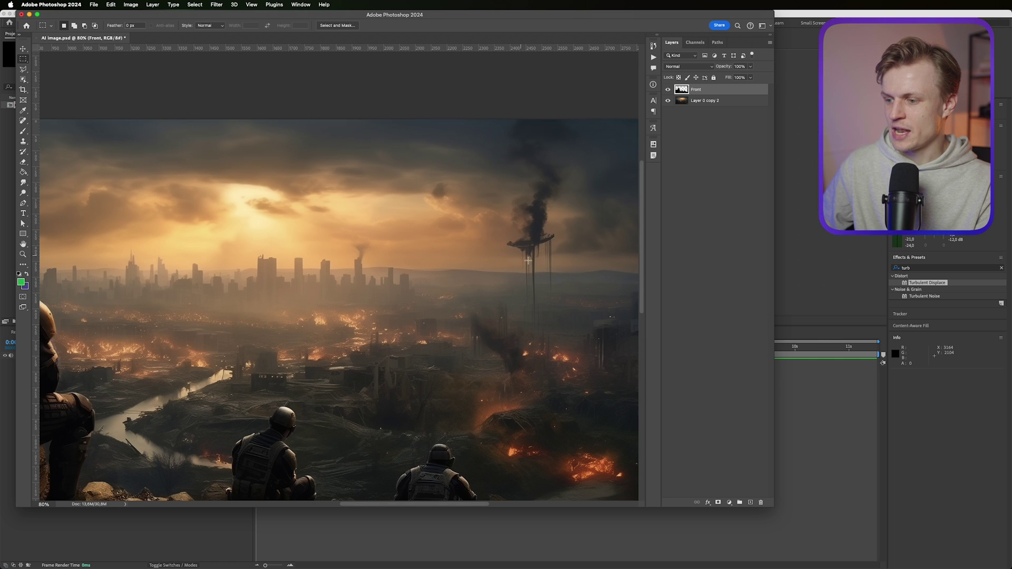
scroll(546, 191, "up", 4)
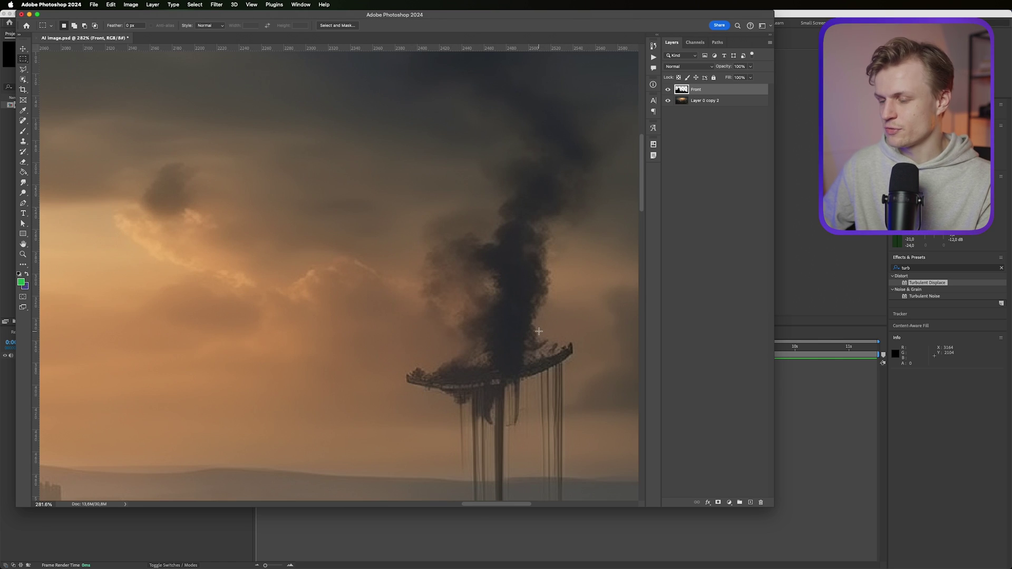
scroll(506, 158, "down", 3)
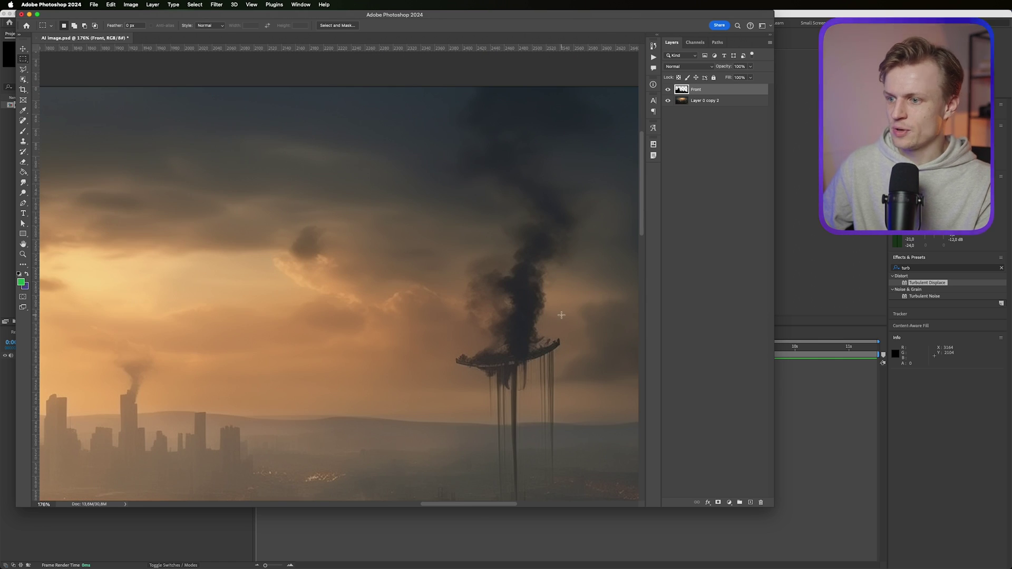
scroll(562, 315, "down", 2)
scroll(541, 325, "down", 2)
scroll(369, 237, "down", 2)
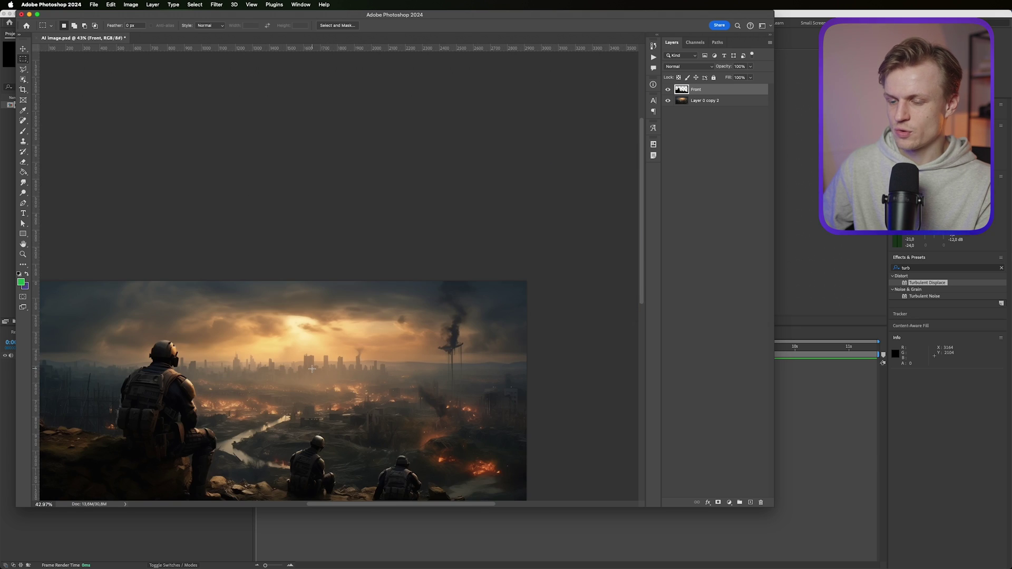
scroll(237, 158, "up", 2)
scroll(140, 103, "down", 3)
key("super+s")
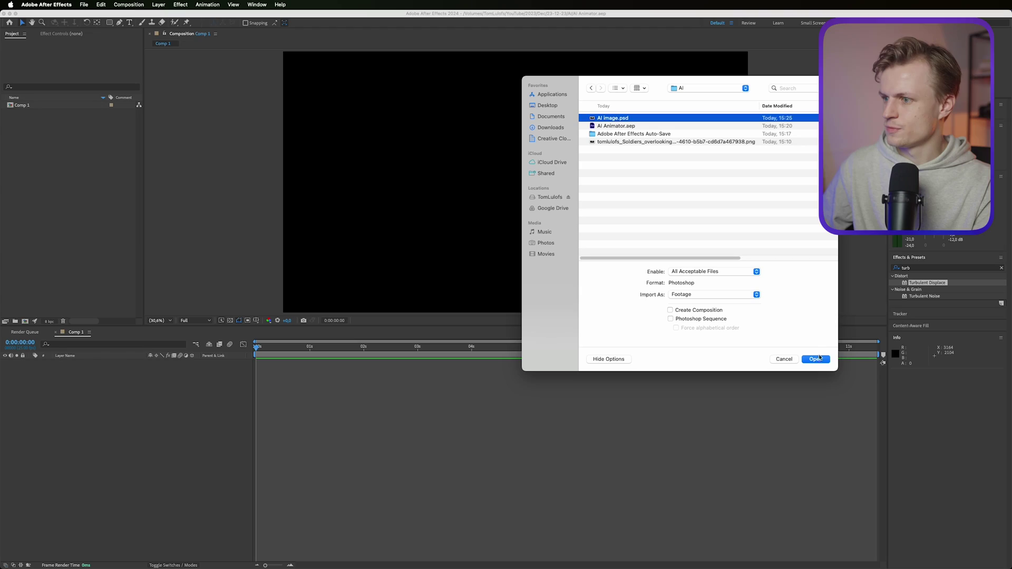
Step: Import AI image.psd as a Composition and open the AI image comp
left_click(815, 363)
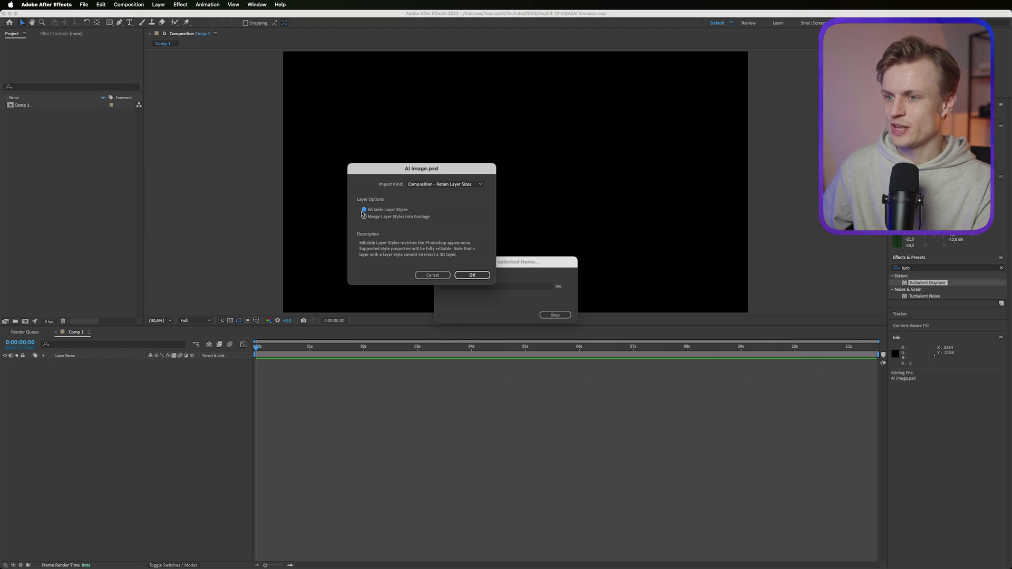
left_click(439, 185)
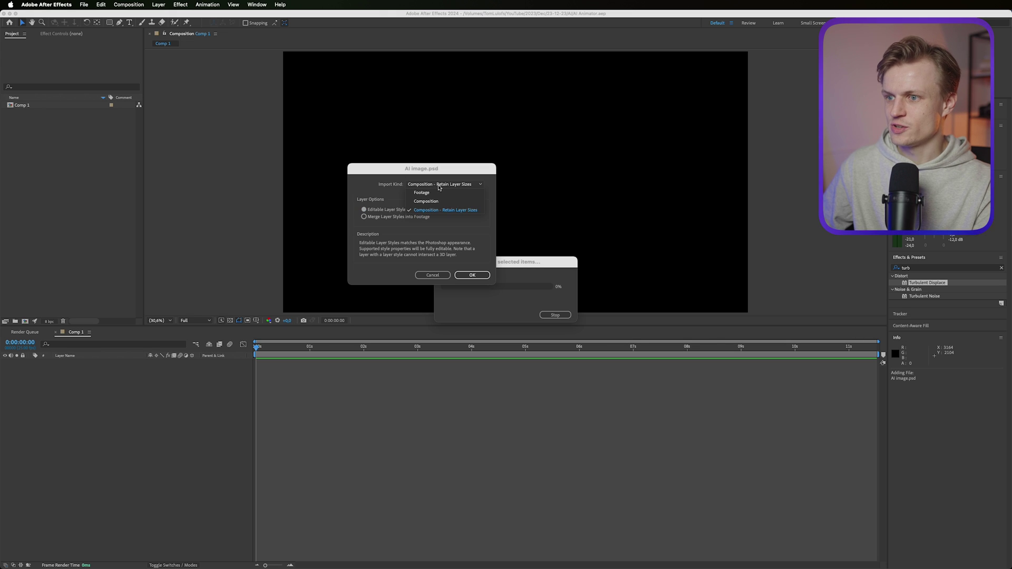
left_click(424, 201)
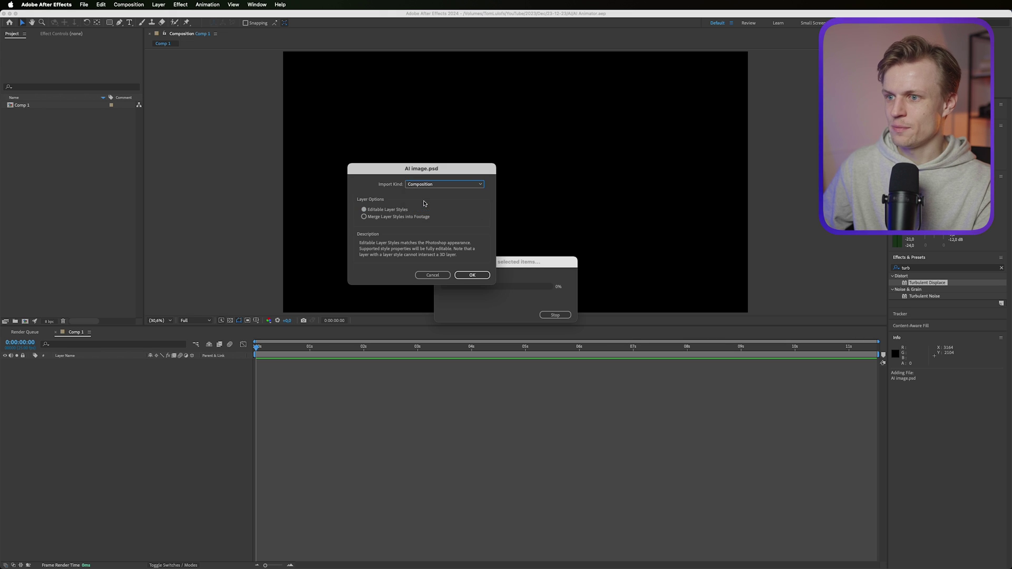
left_click(472, 275)
double_click(68, 120)
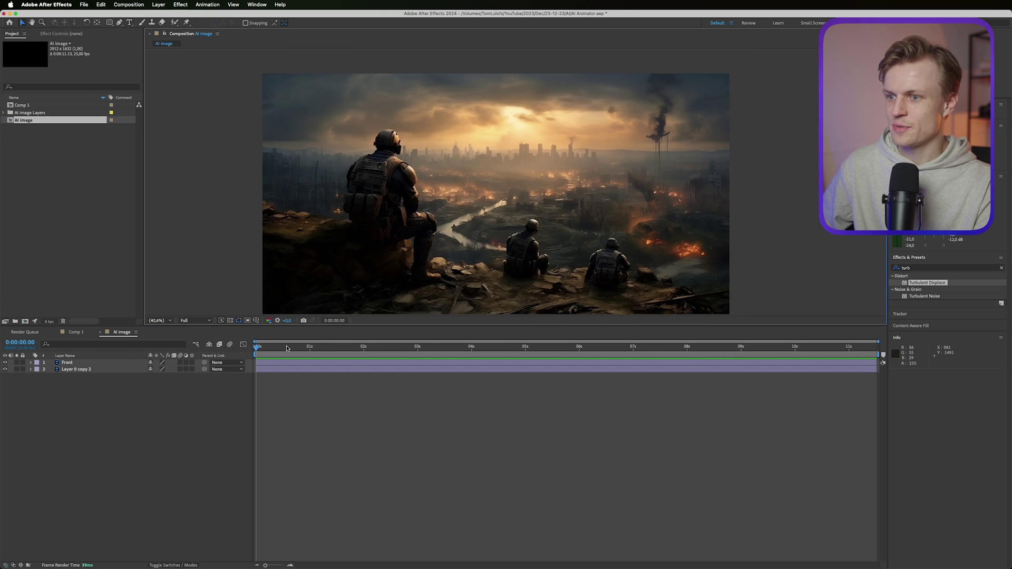
Step: Scrub the AI image comp and toggle the Front layer to check the background
left_click_drag(295, 346, 376, 351)
key("Home")
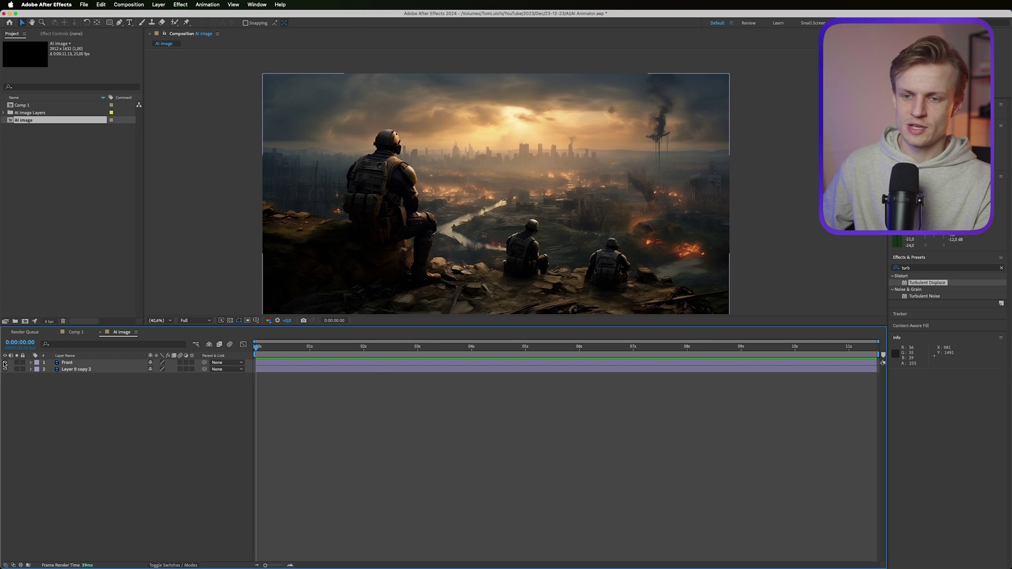
left_click(4, 363)
left_click(5, 363)
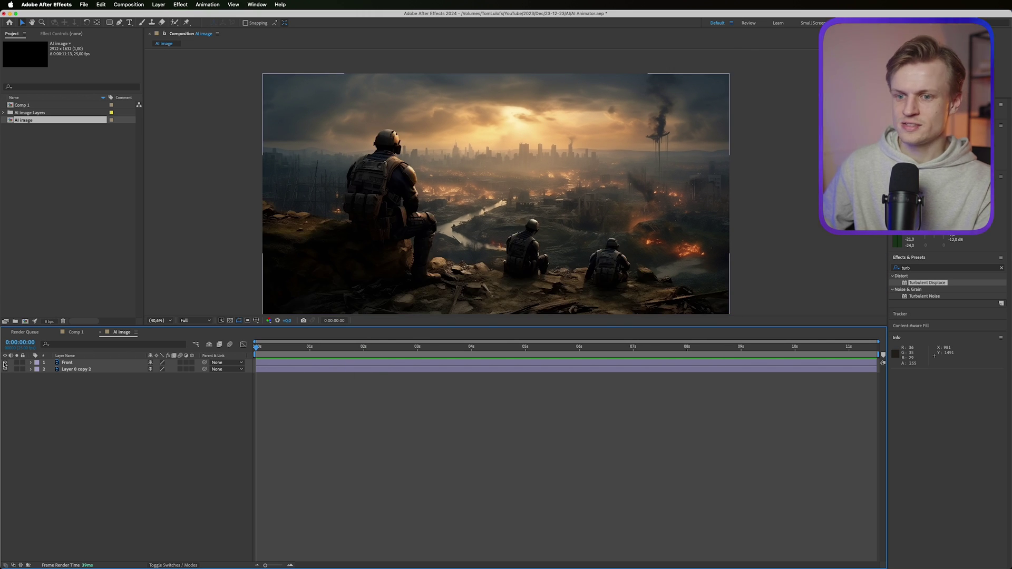
Step: Paste the Layer 0 copy 2 and Front layers into Comp 1
left_click(430, 186)
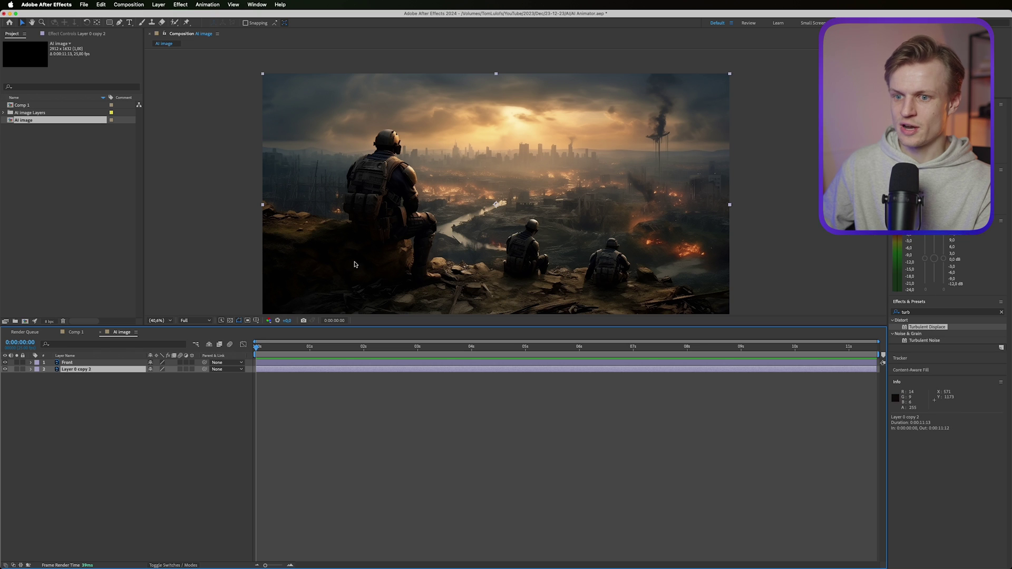
left_click(74, 363, "shift")
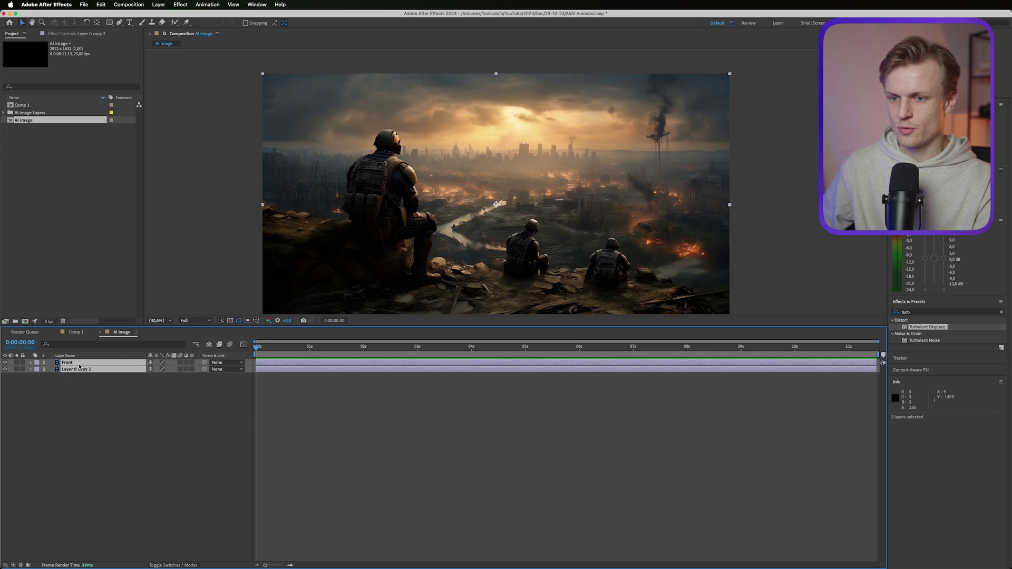
left_click(30, 104)
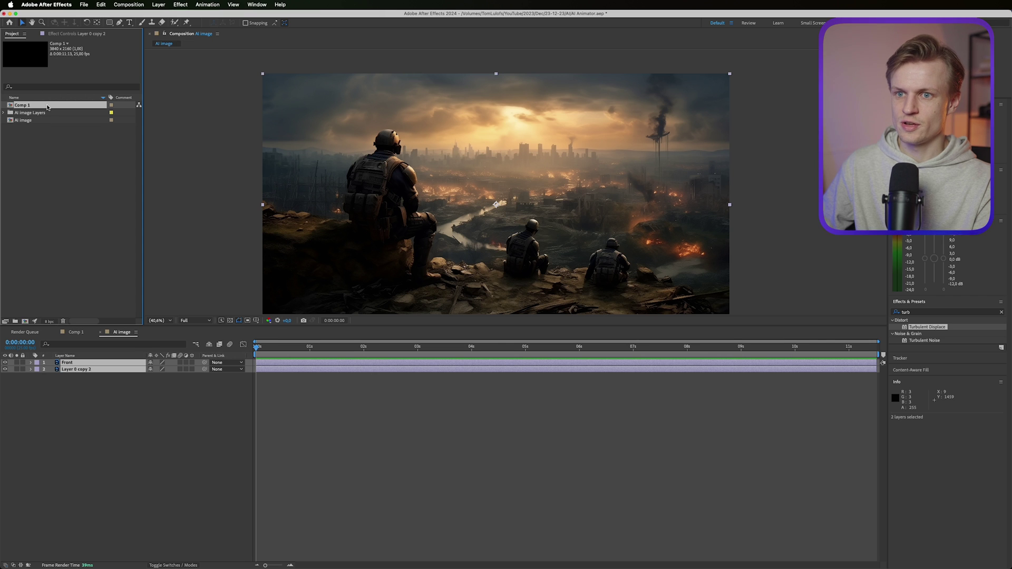
double_click(47, 107)
left_click(122, 332)
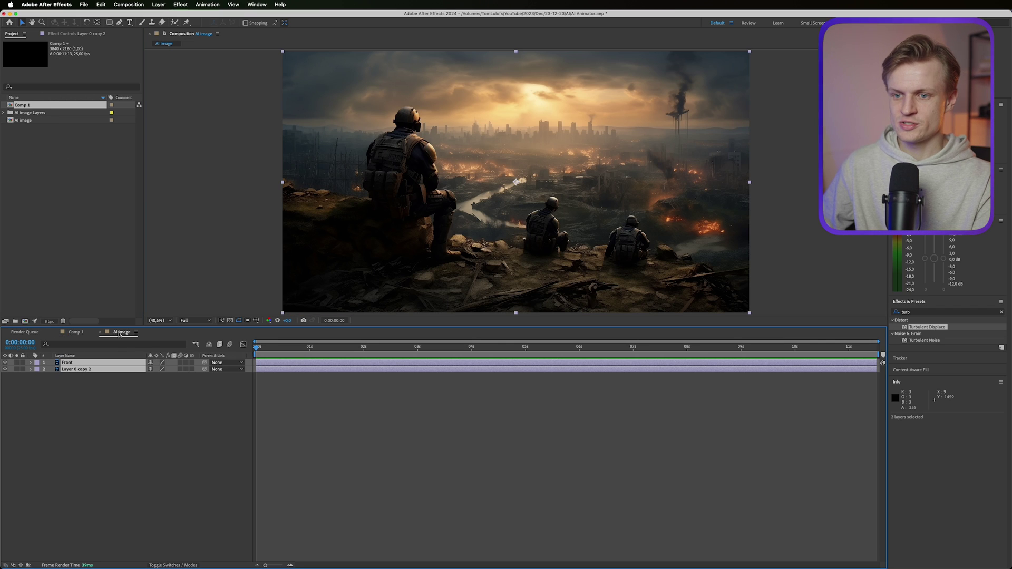
left_click(74, 332)
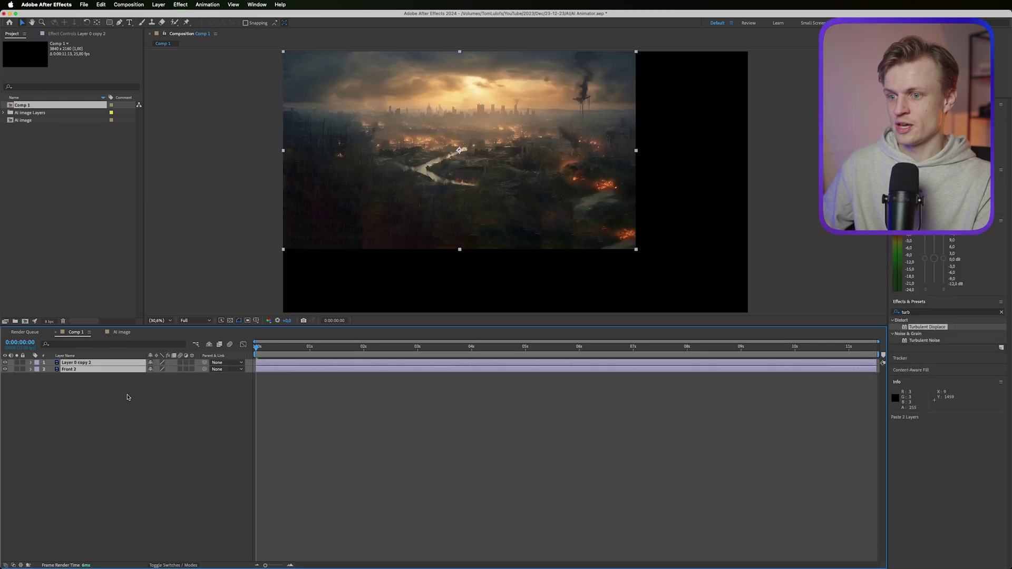
key("super+v")
Step: Move Front 2 above the background and centre both layers horizontally and vertically
left_click(74, 369)
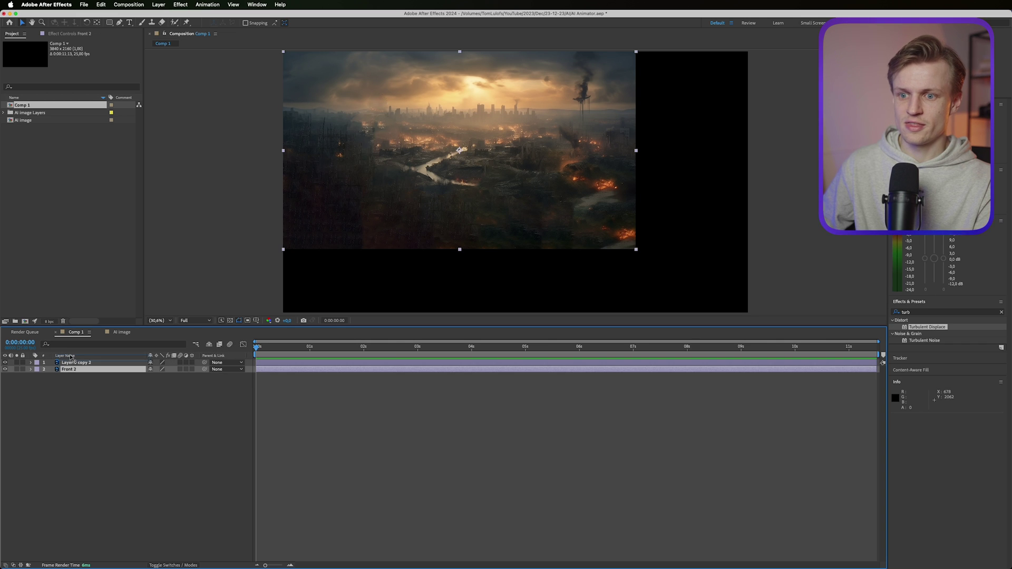
key("super+]")
left_click(74, 369)
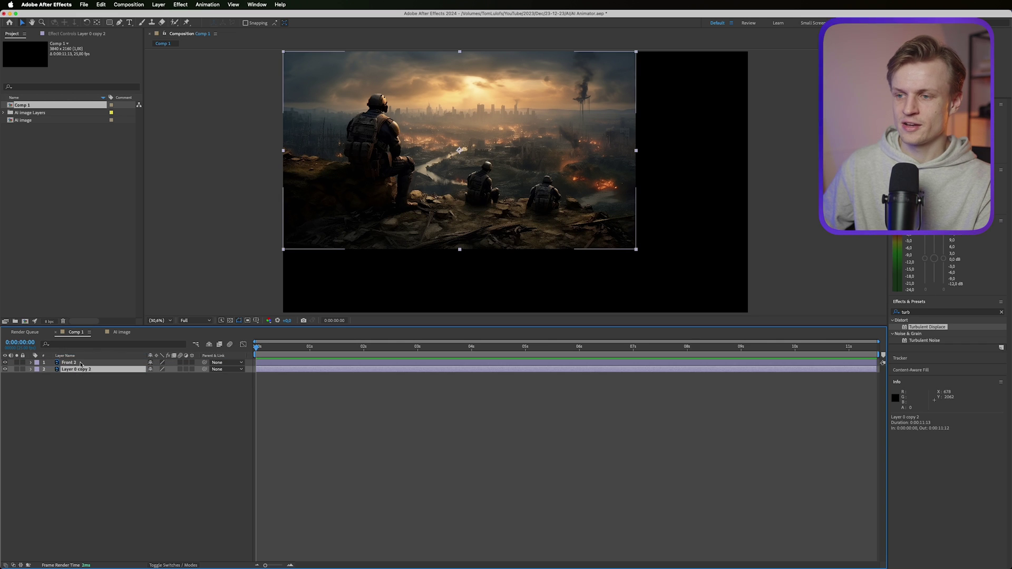
left_click(81, 363, "shift")
left_click(990, 190)
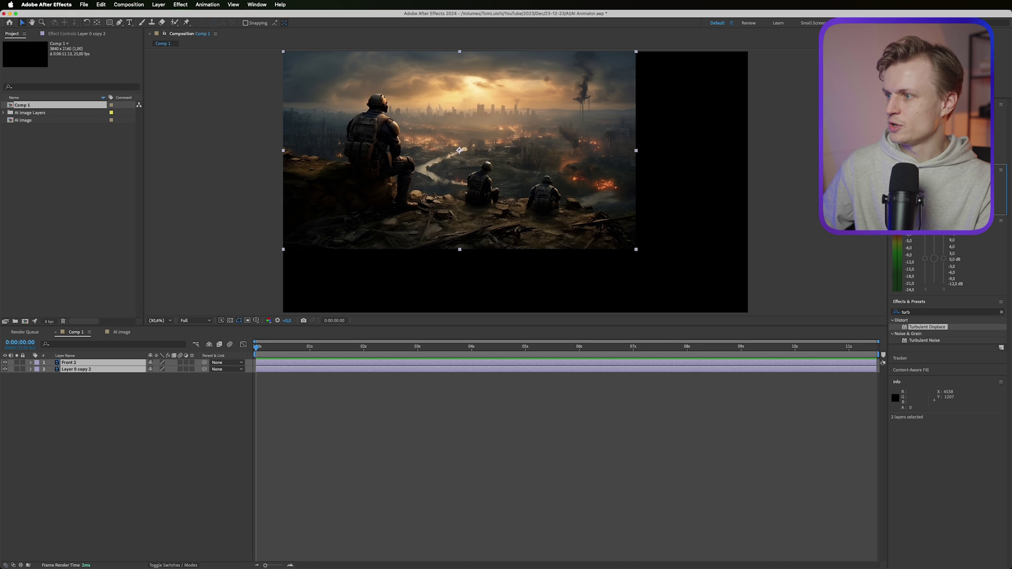
left_click(906, 203)
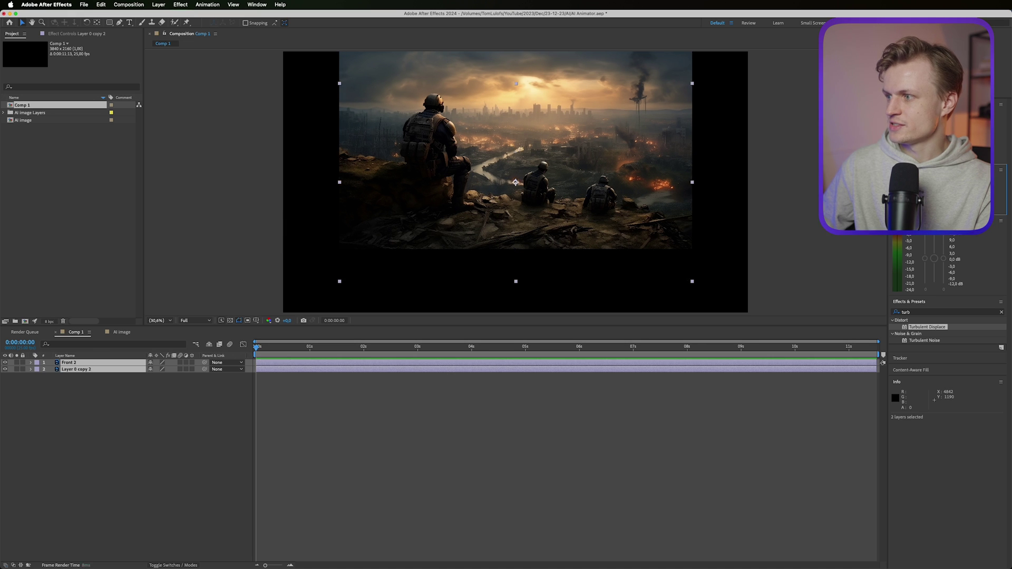
left_click(944, 203)
Step: Fit both layers to the comp and make them 3D layers
right_click(491, 216)
mouse_move(532, 258)
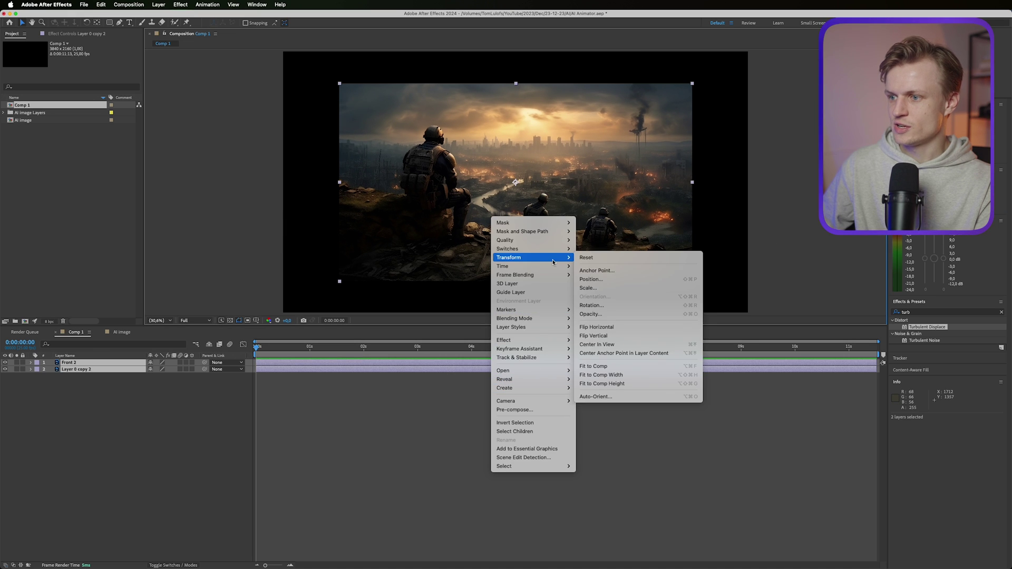
left_click(598, 370)
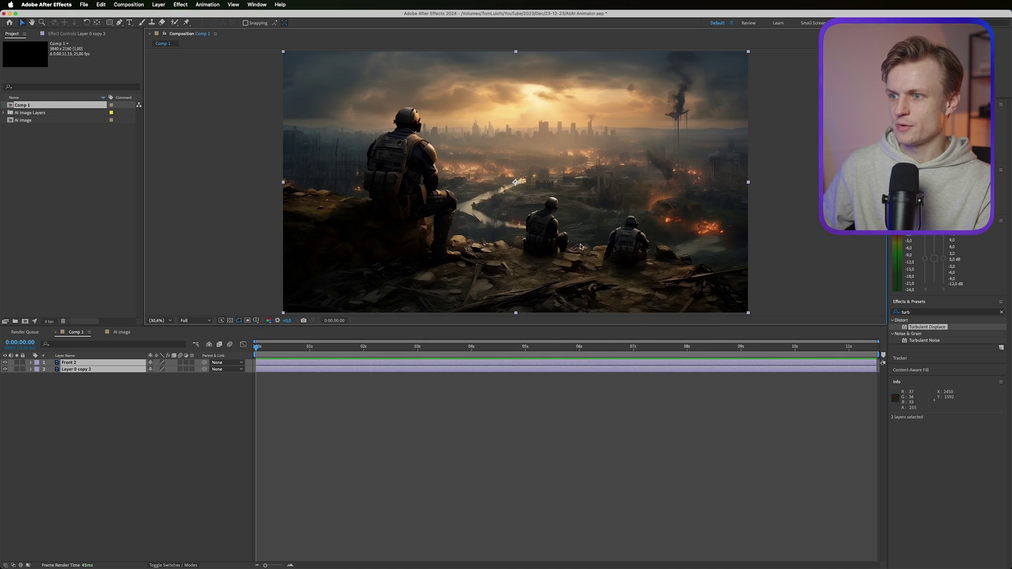
left_click(147, 425)
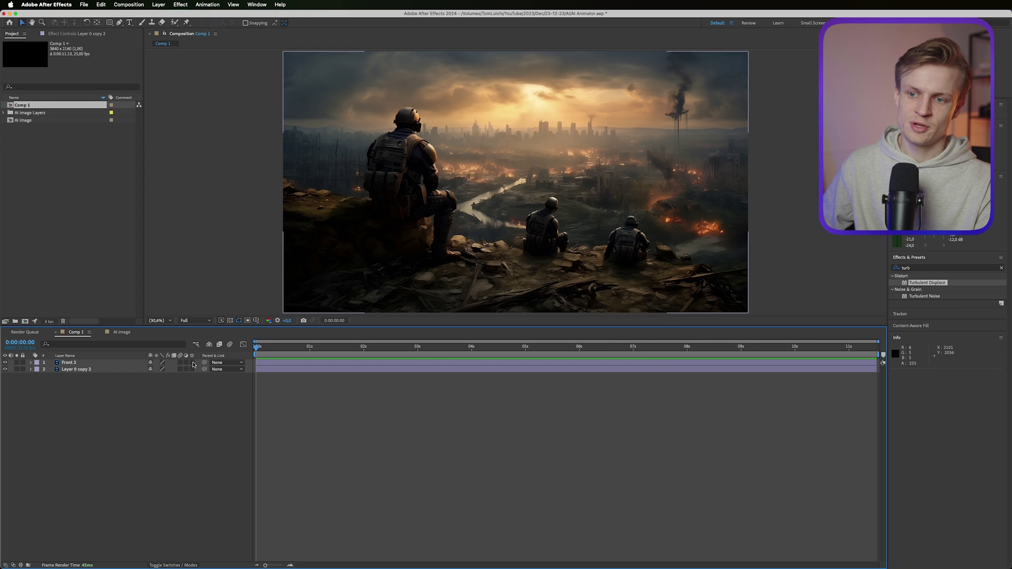
left_click_drag(192, 362, 192, 369)
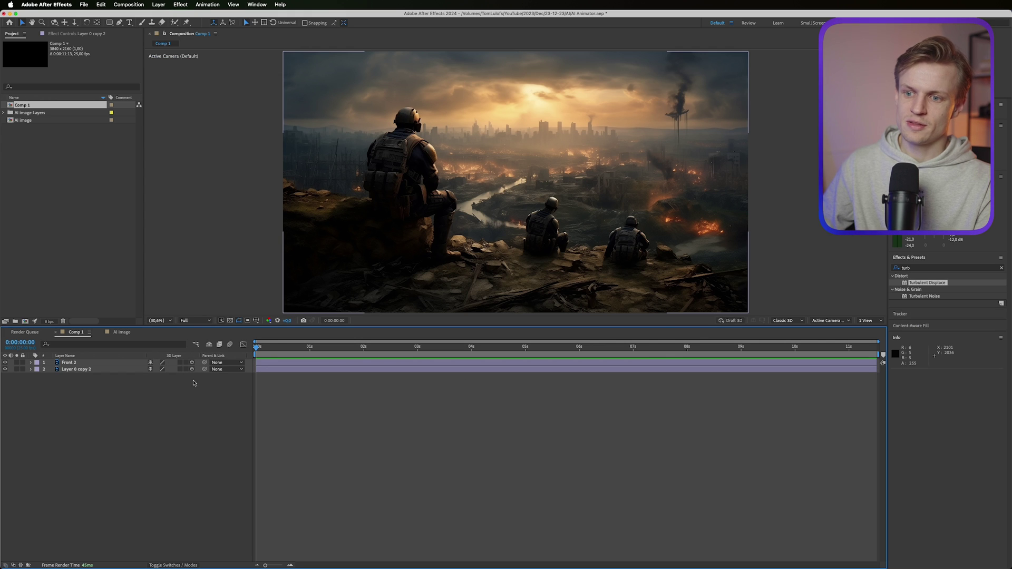
Step: Start a new camera layer via Layer > New > Camera
left_click(158, 5)
mouse_move(168, 18)
left_click(264, 53)
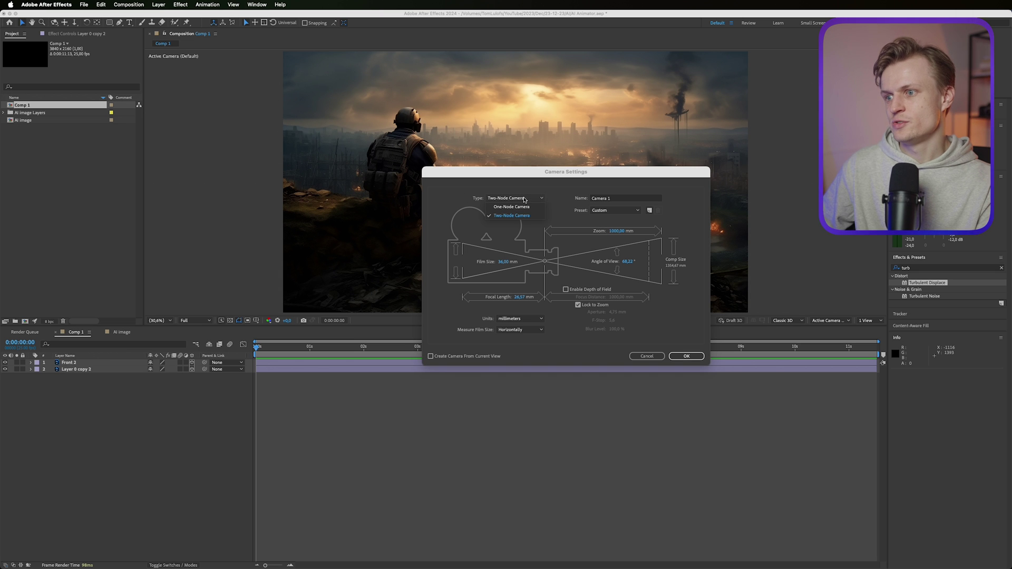
Step: Create Camera 1 as a one-node camera with the 50mm preset, after trying 80mm
left_click(523, 199)
left_click(519, 209)
left_click(520, 199)
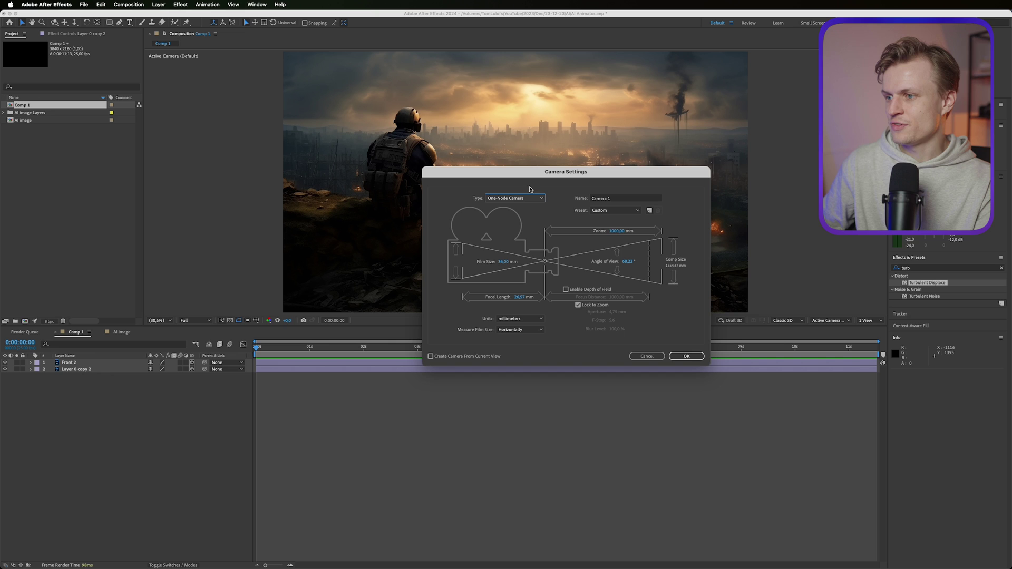
left_click(615, 210)
left_click(604, 273)
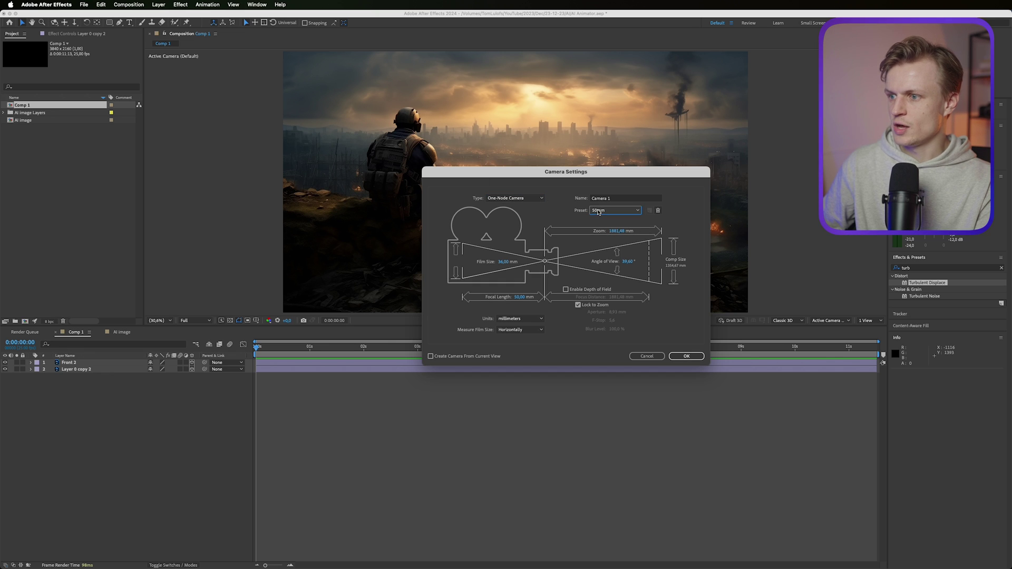
left_click(615, 210)
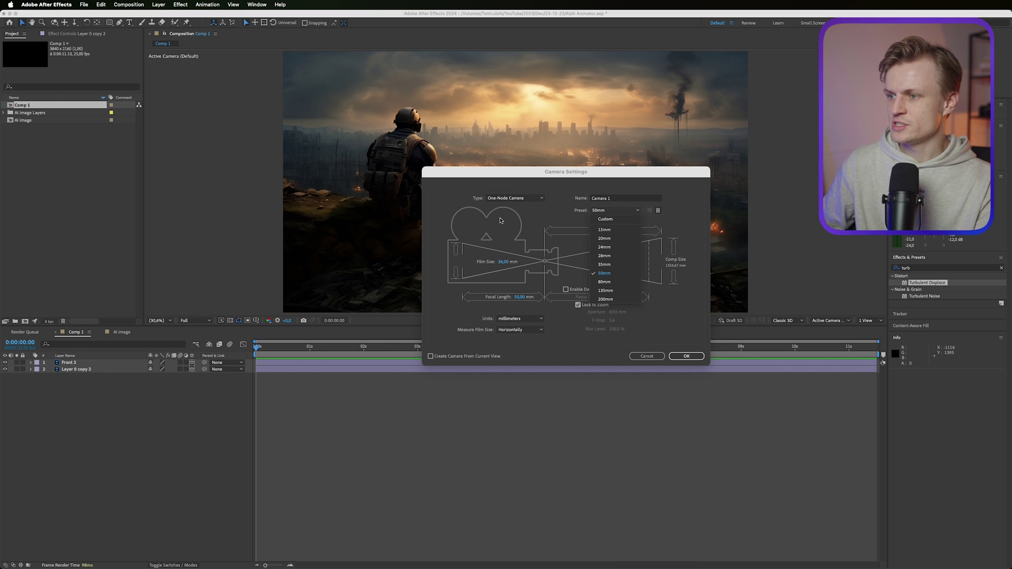
left_click(604, 282)
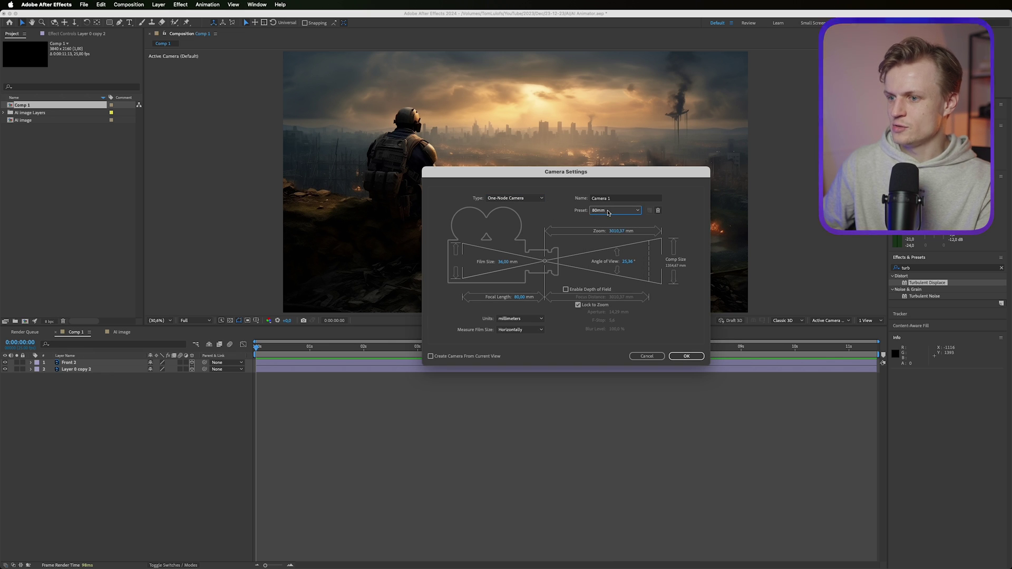
left_click(609, 212)
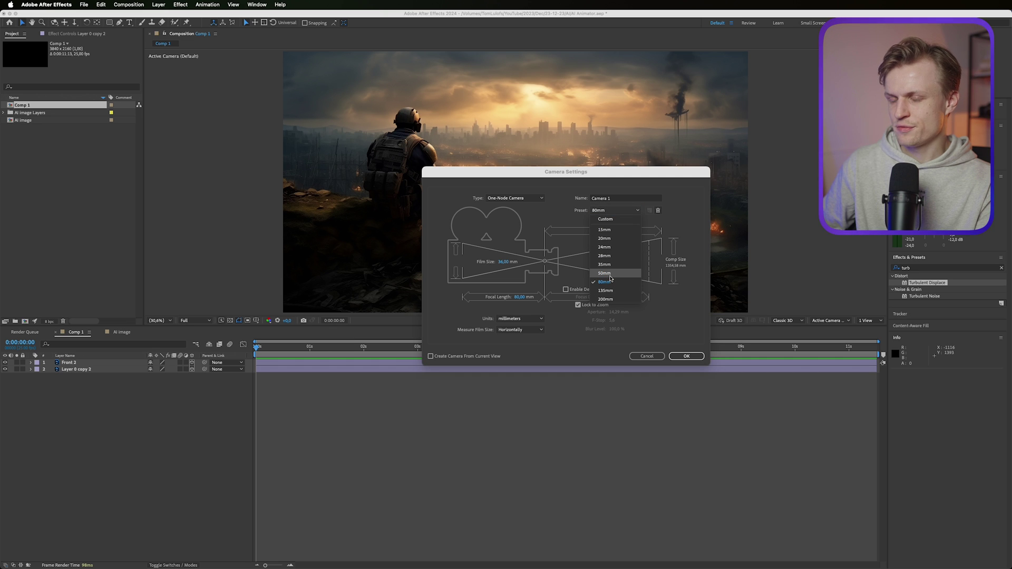
left_click(606, 273)
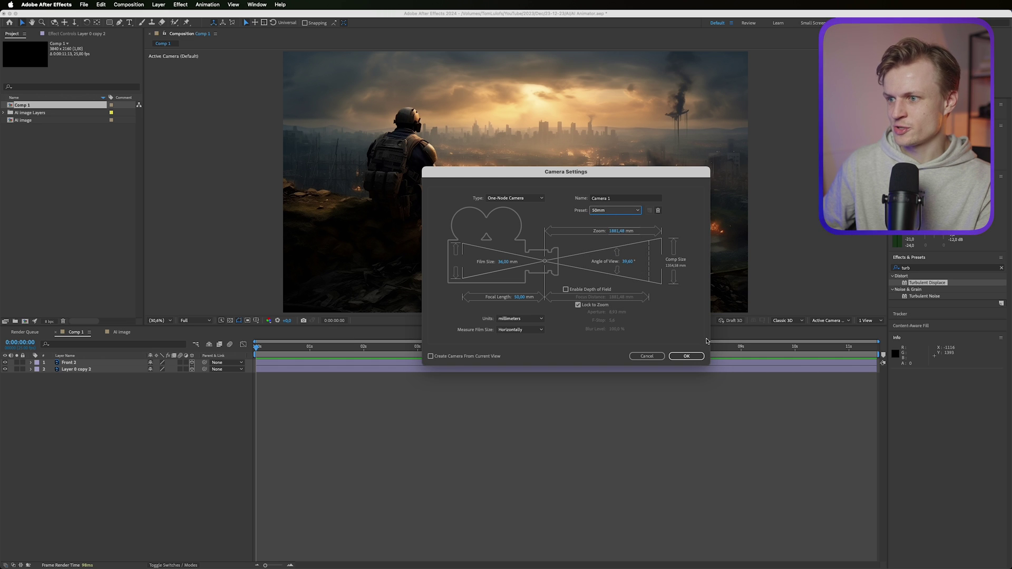
key("Return")
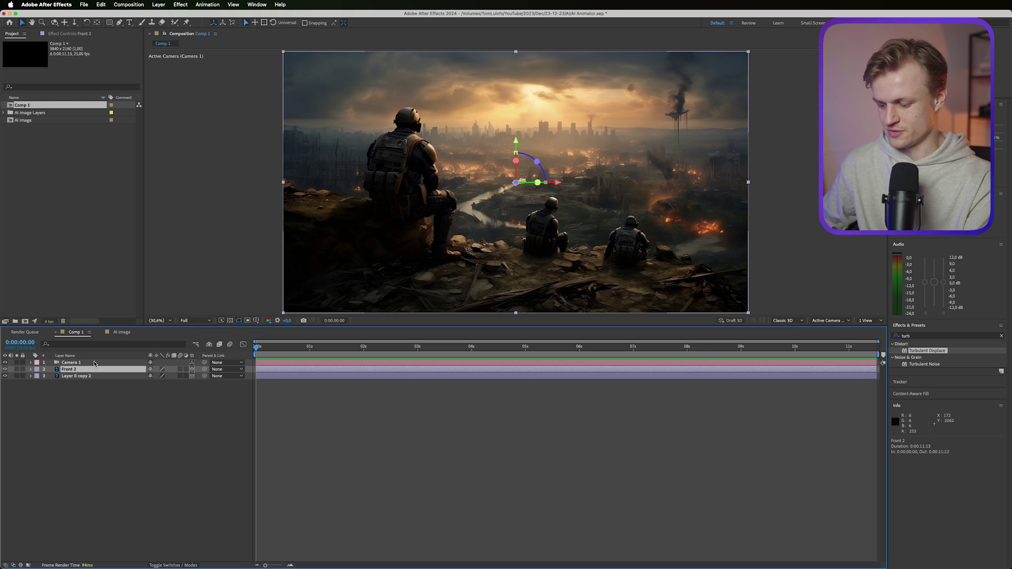
Step: Push Front 2 toward the camera to Z -2950 and view it from Custom View 1
key("p")
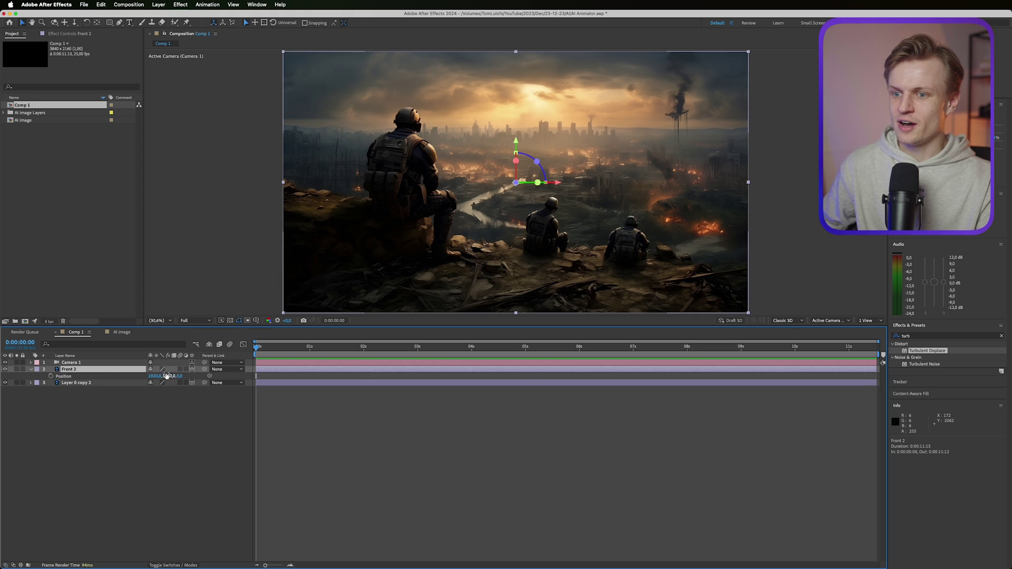
left_click_drag(179, 376, 50, 376)
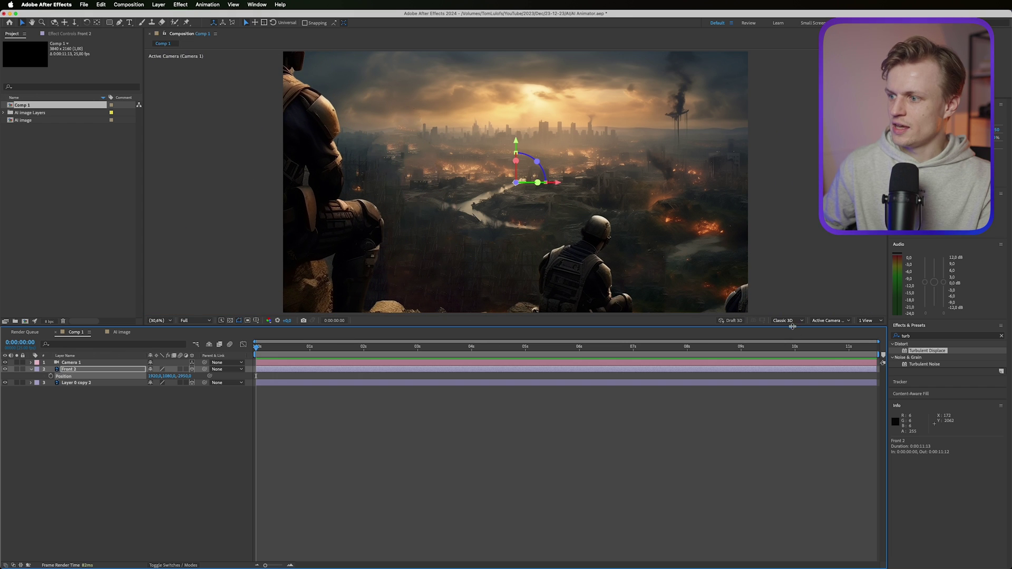
left_click(845, 321)
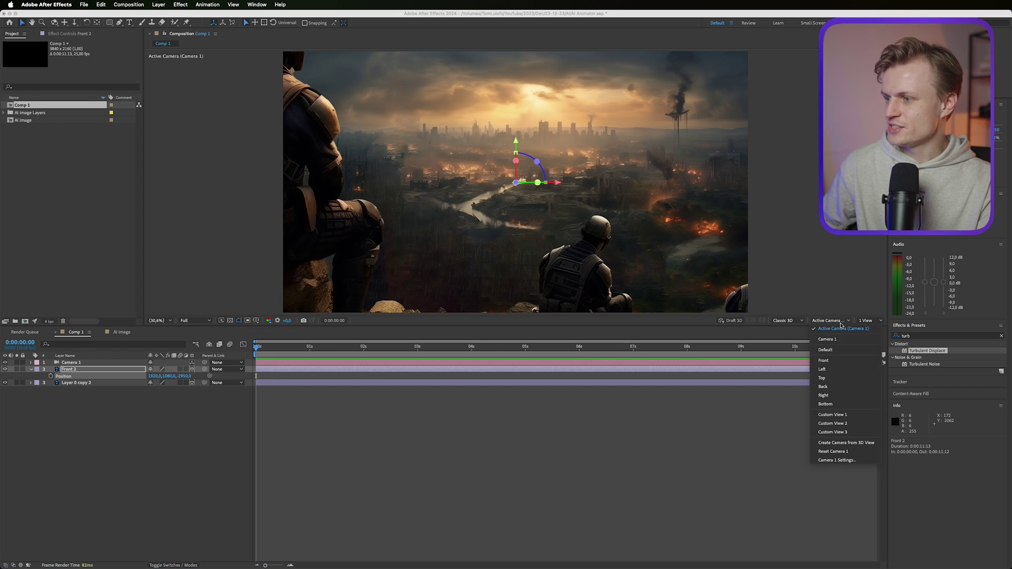
left_click(833, 415)
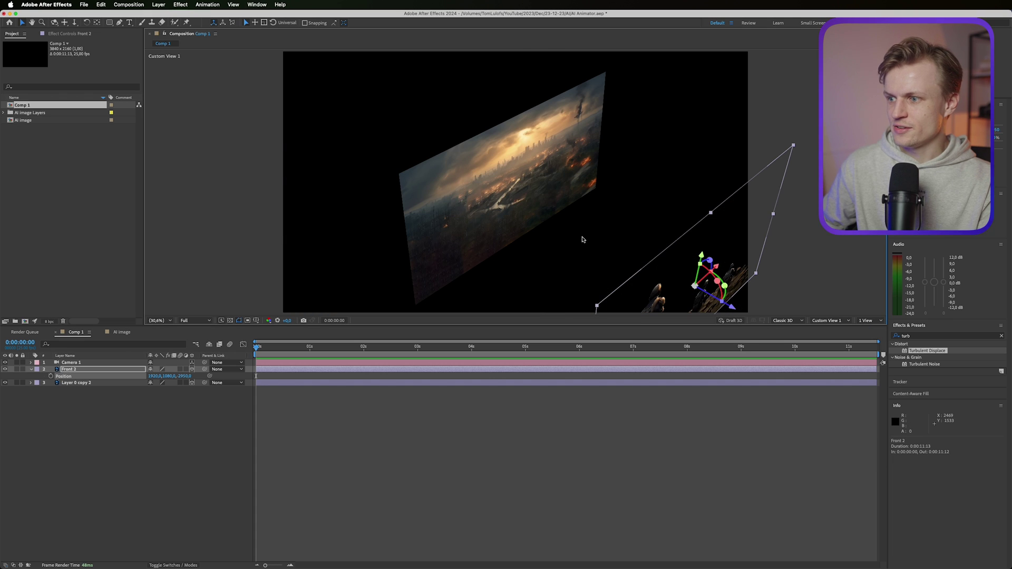
Step: Inspect the layer depth in Custom View 1, undo a stray move, and return to Camera 1's view
scroll(582, 240, "down", 2)
scroll(729, 309, "down", 1)
scroll(699, 286, "up", 2)
scroll(603, 256, "down", 1)
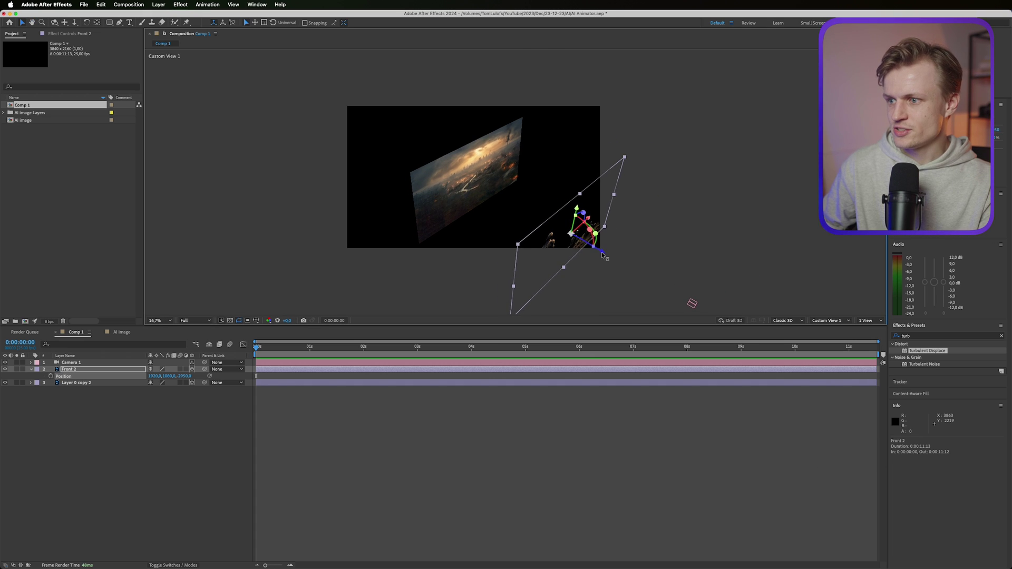
left_click_drag(604, 256, 564, 248)
key("super+z")
left_click(785, 320)
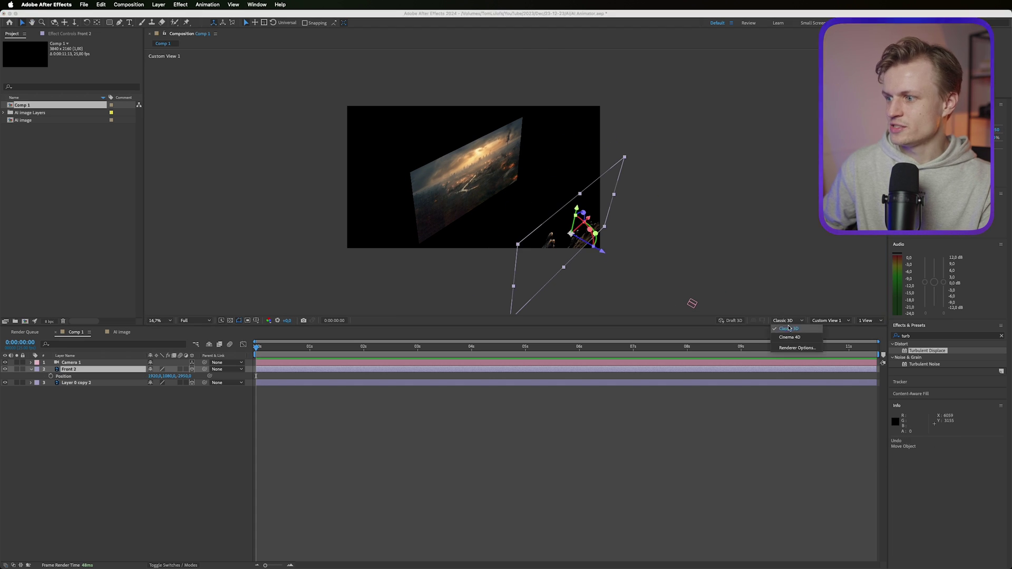
left_click(823, 320)
left_click(803, 337)
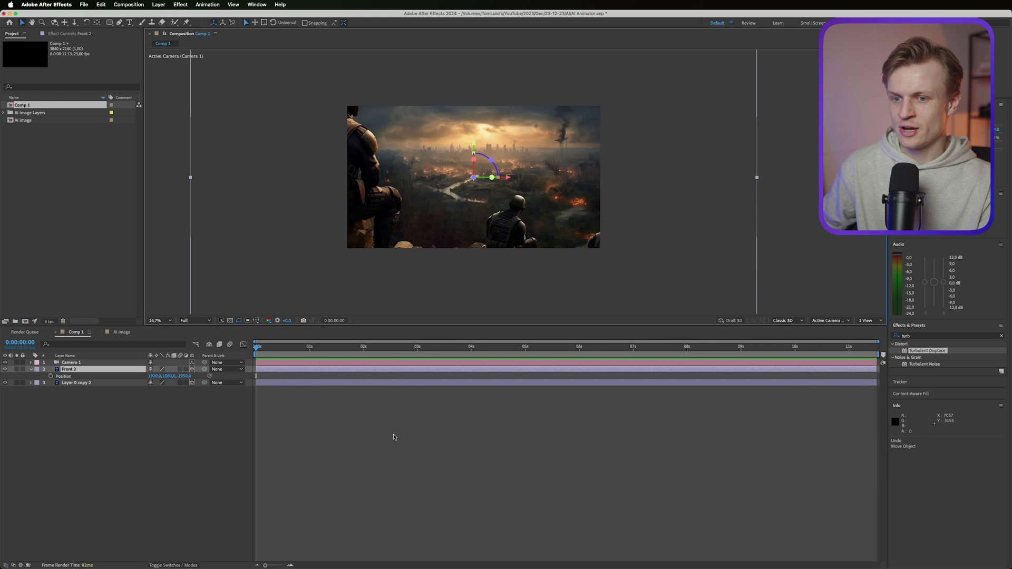
Step: Scale Front 2 down with Fit to Comp so it fills the frame again
left_click(111, 371)
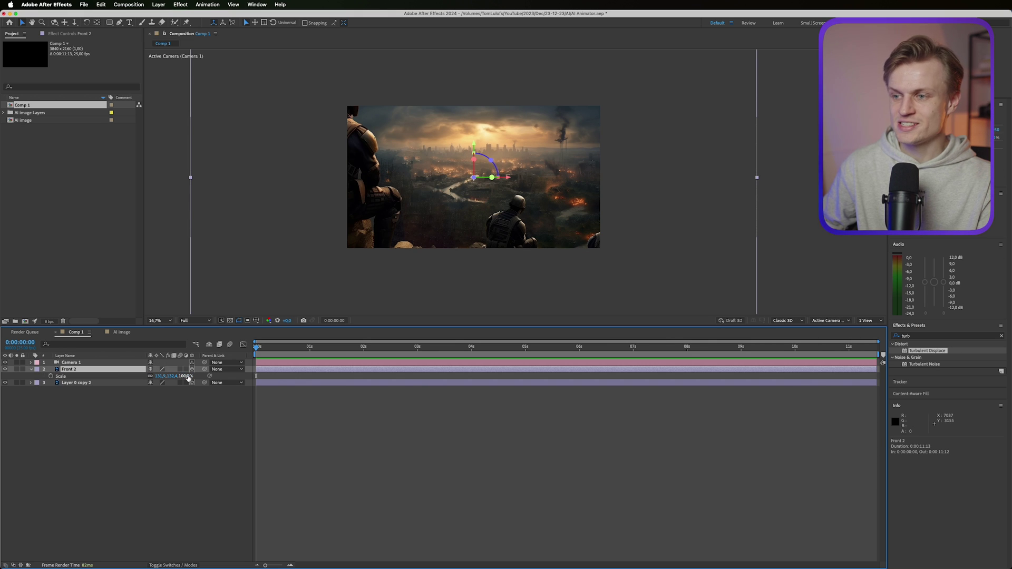
key("super+alt+f")
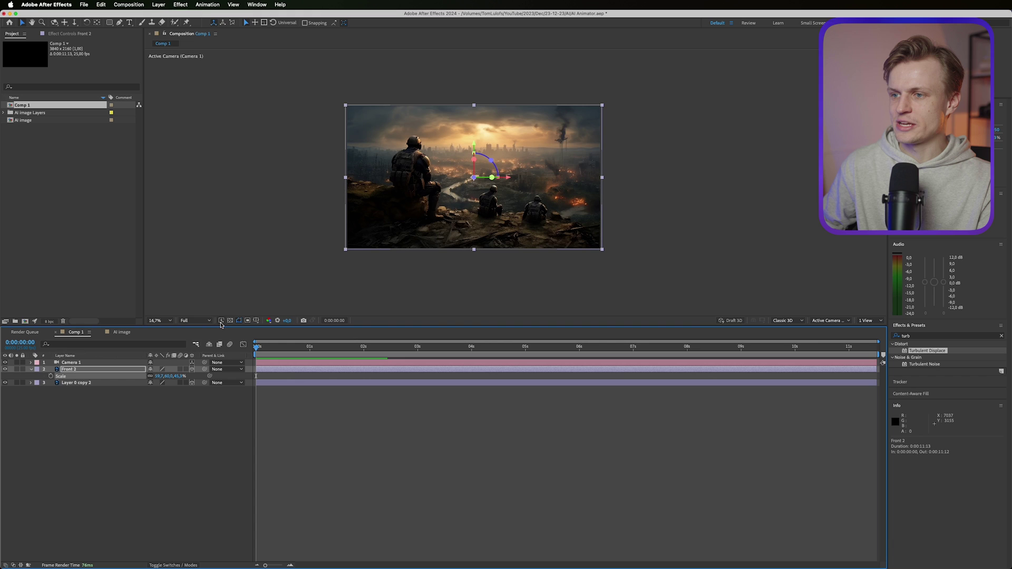
scroll(430, 154, "up", 2)
scroll(430, 154, "left", 3)
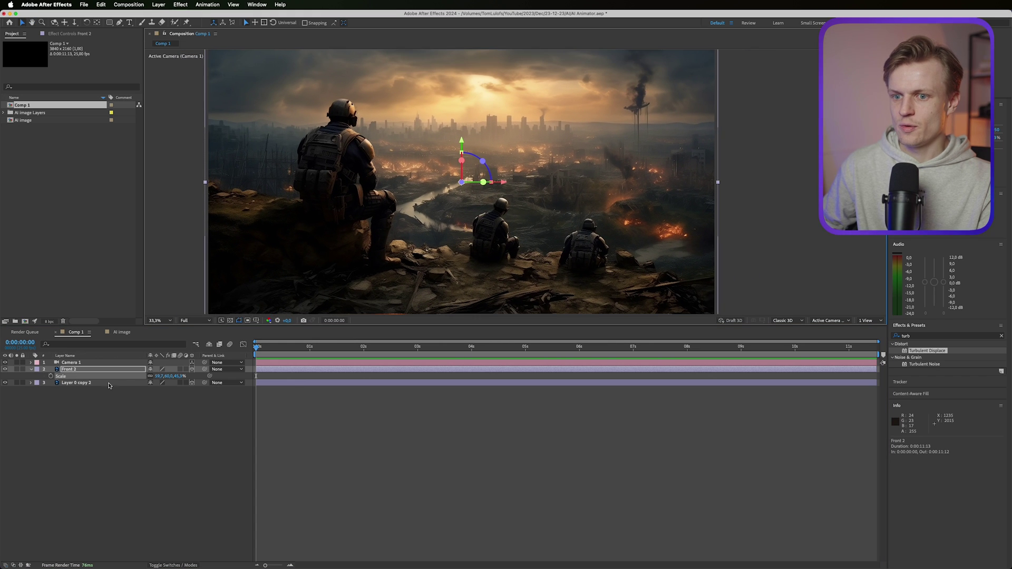
left_click(73, 363)
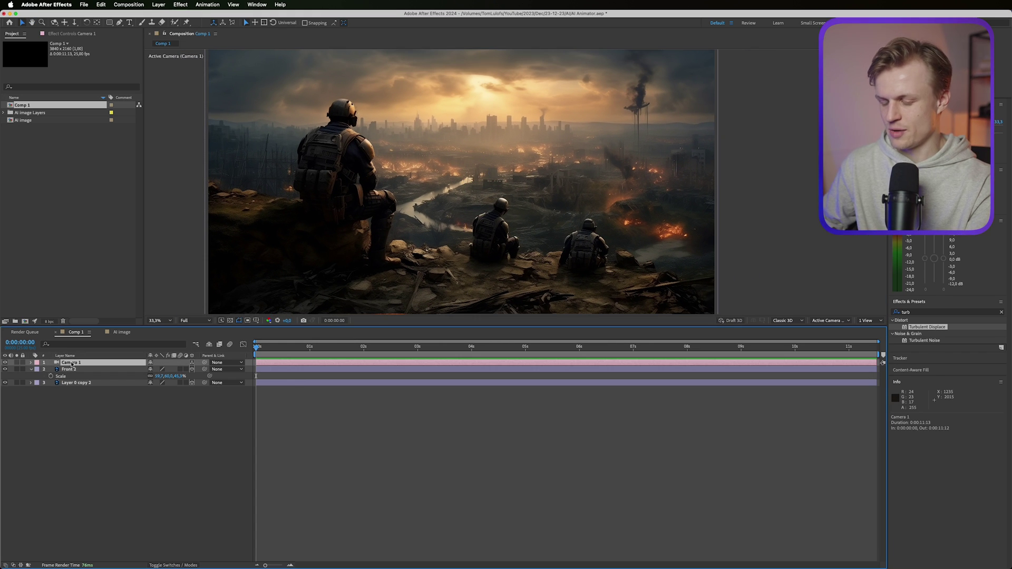
Step: Keyframe Camera 1's Position at 0 s and ~4 s, shifting Z, X and Y, then preview
key("p")
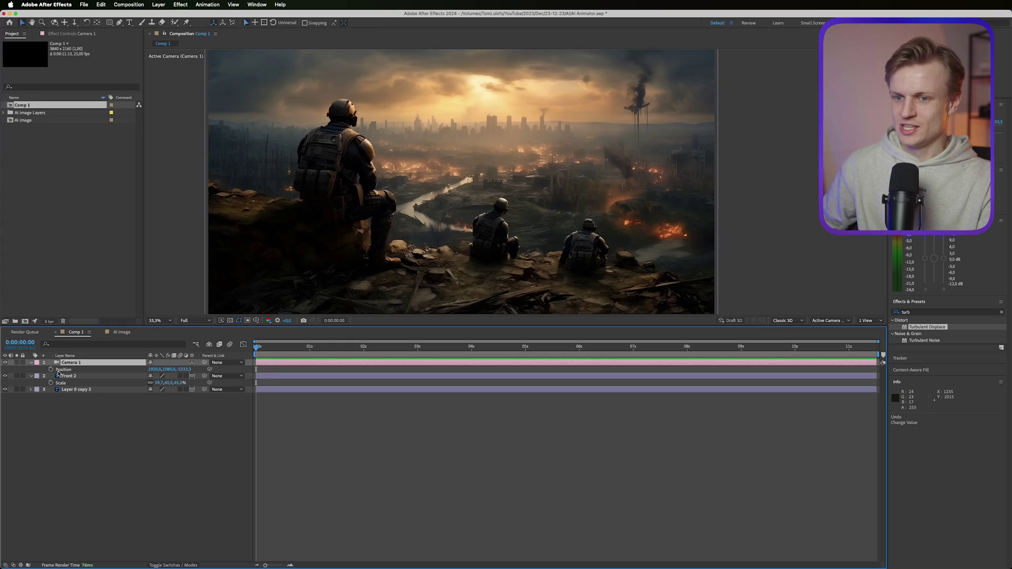
left_click(51, 370)
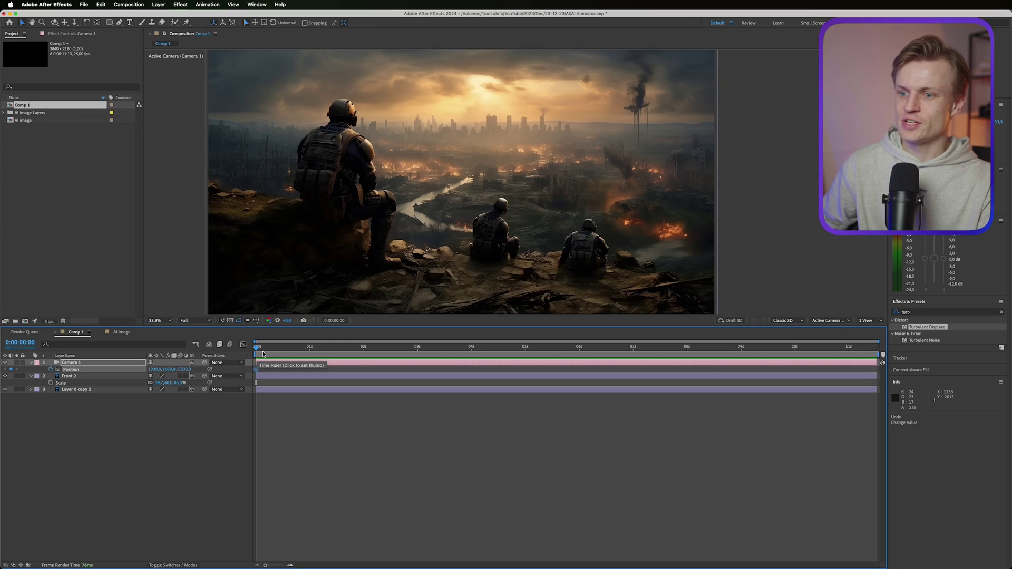
left_click_drag(268, 356, 525, 350)
left_click_drag(182, 368, 232, 368)
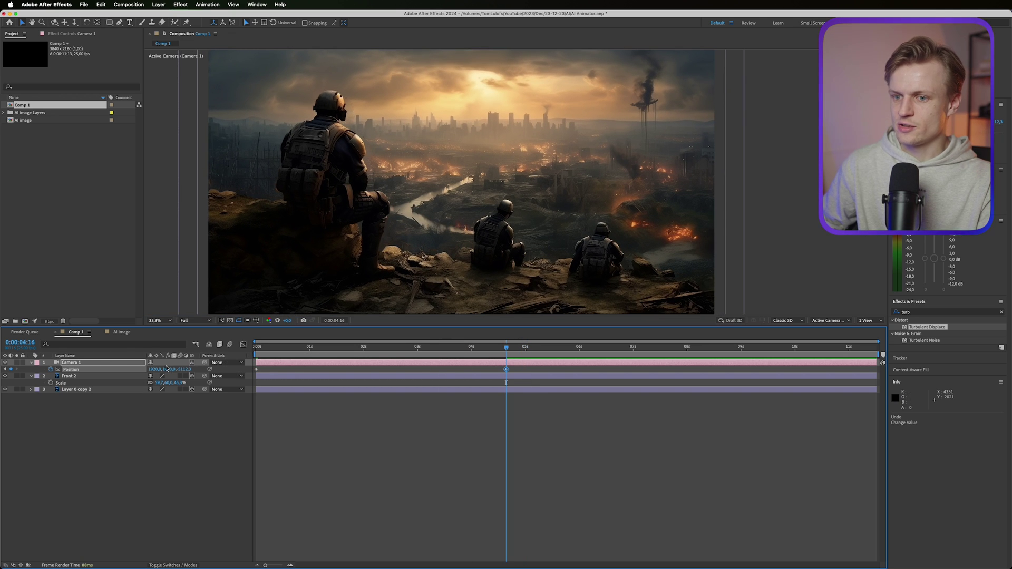
left_click_drag(158, 368, 359, 355)
left_click_drag(169, 370, 148, 369)
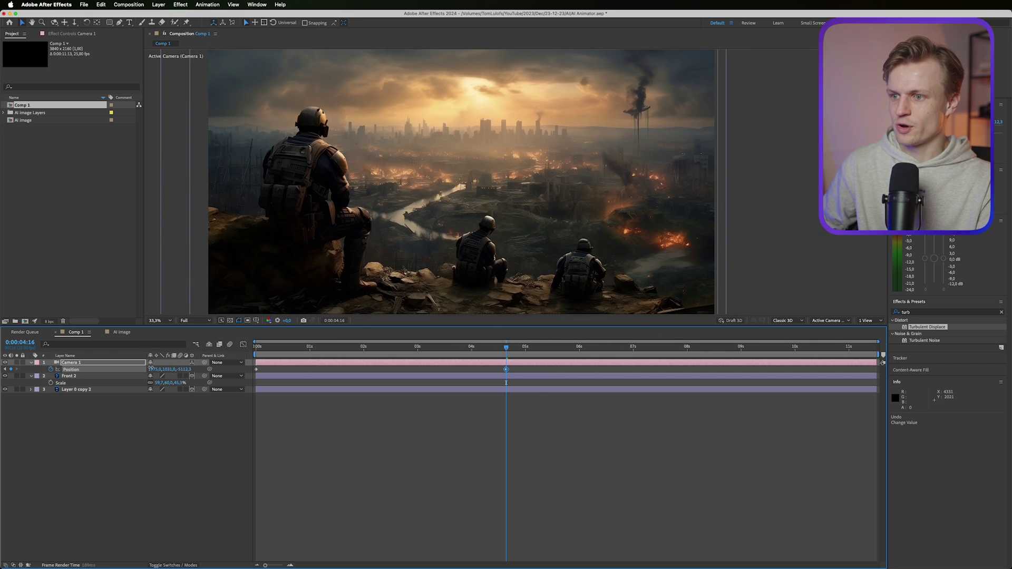
key("Home")
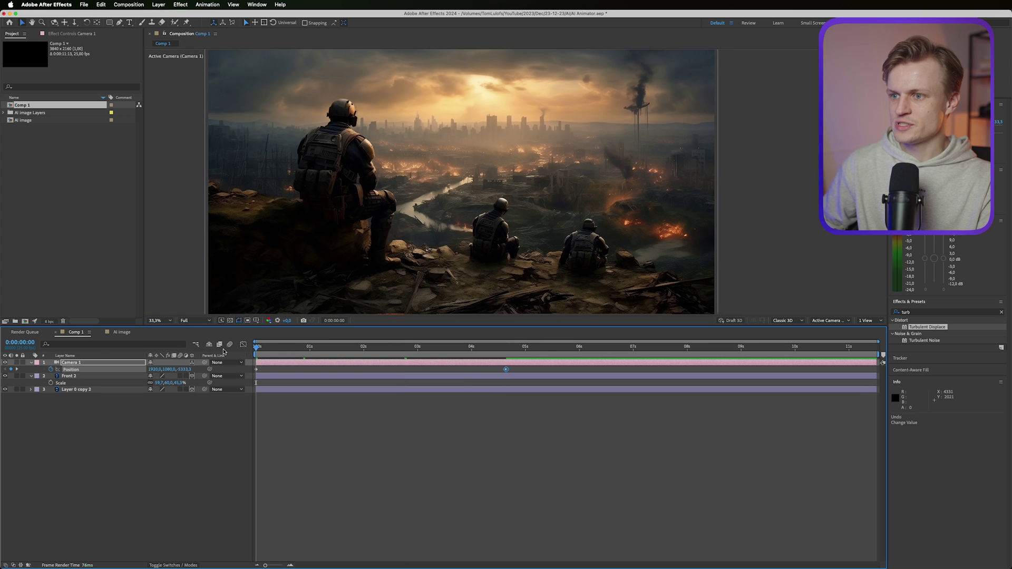
left_click_drag(257, 348, 301, 351)
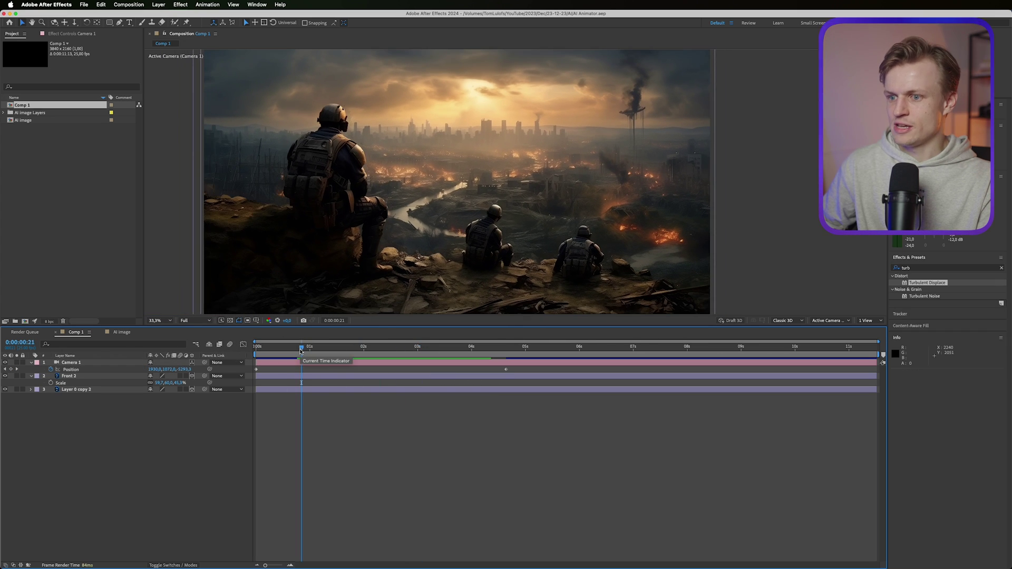
key("space")
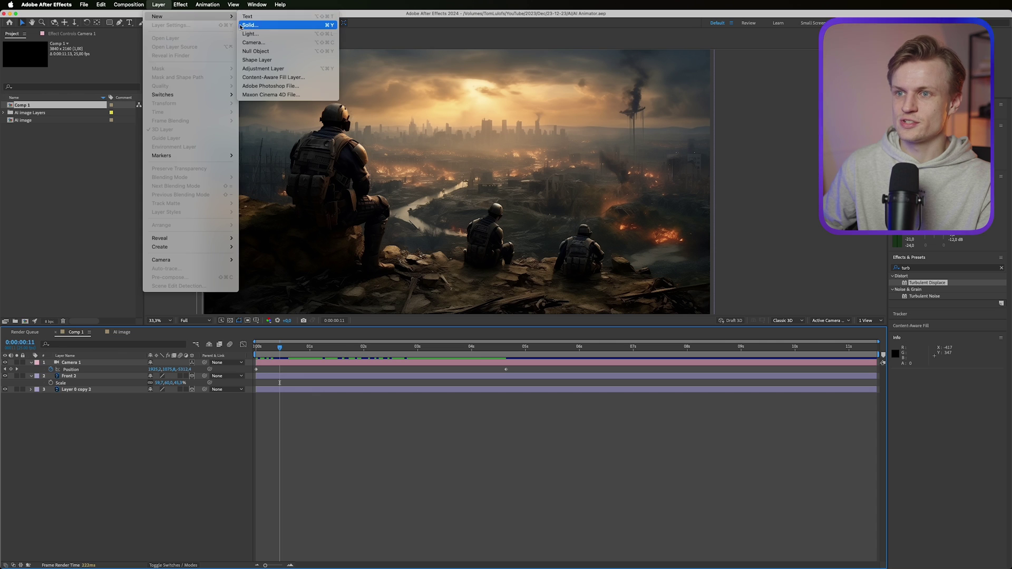
Step: Add a dark red solid and apply Lens Flare to it
left_click(258, 27)
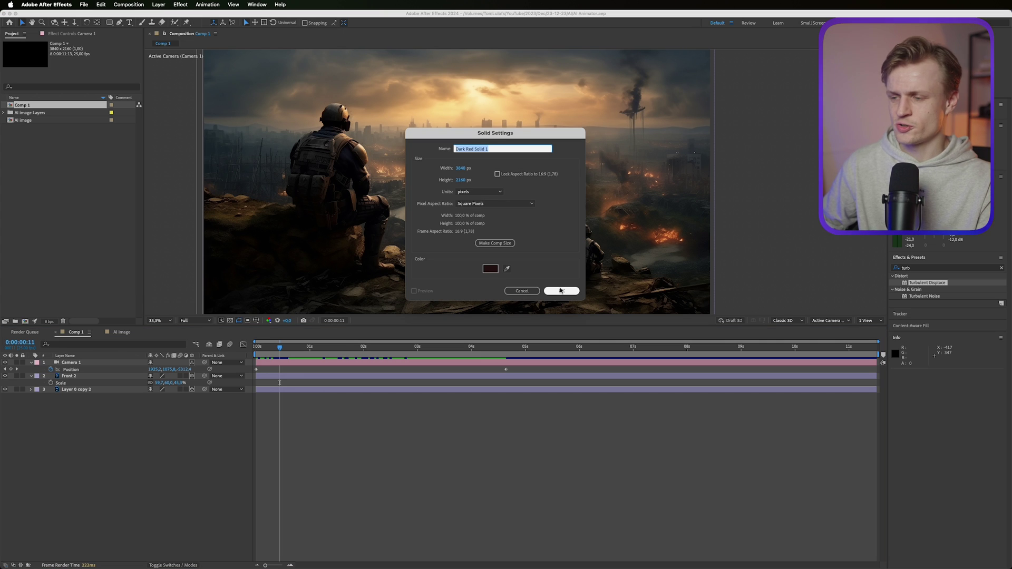
left_click(561, 290)
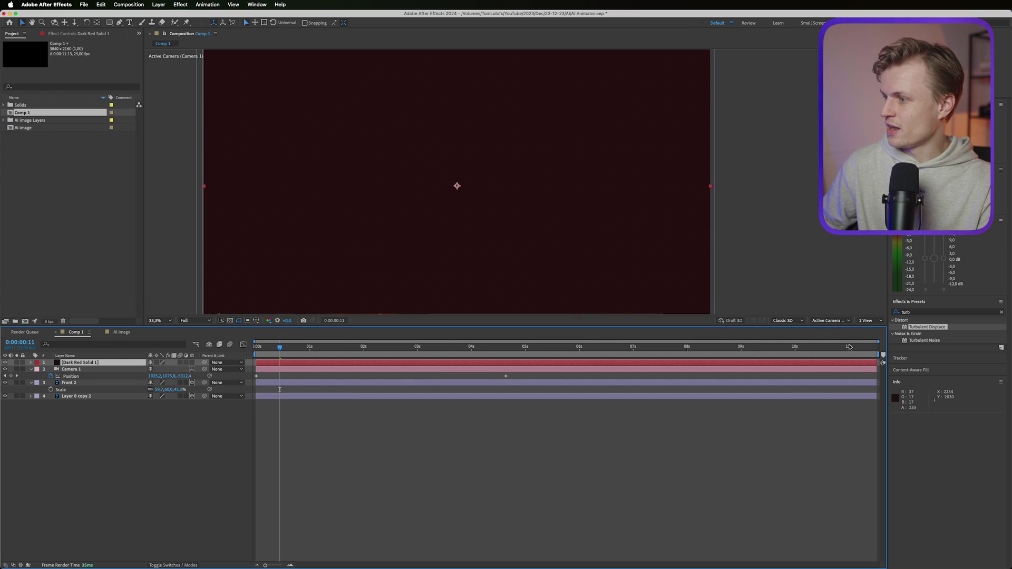
left_click(922, 310)
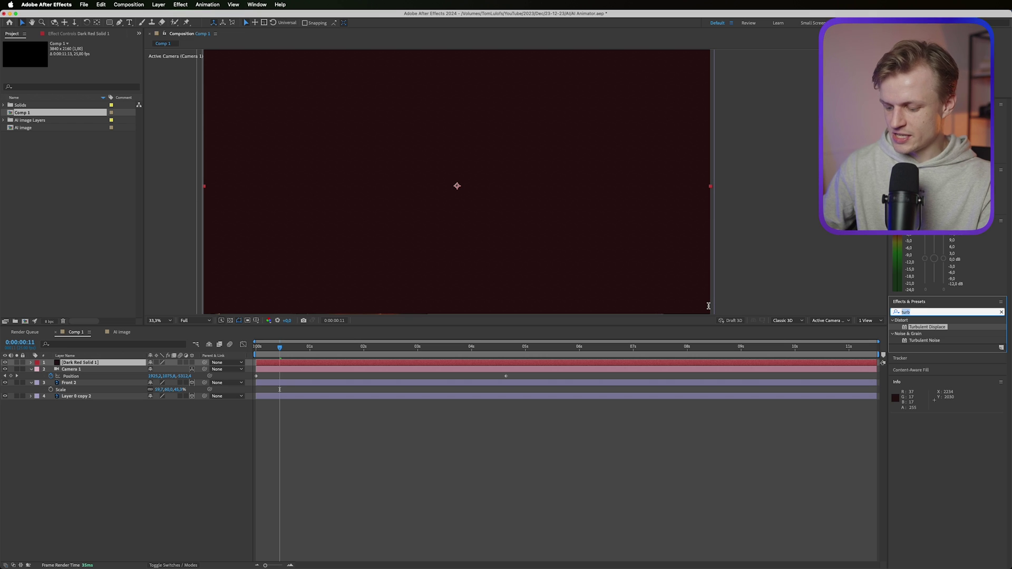
type("flare")
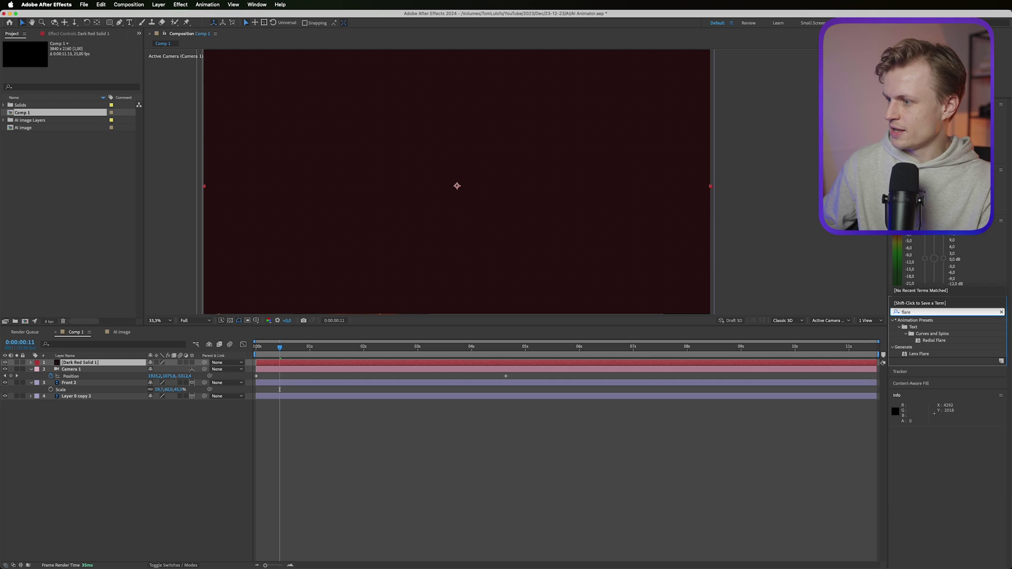
double_click(919, 354)
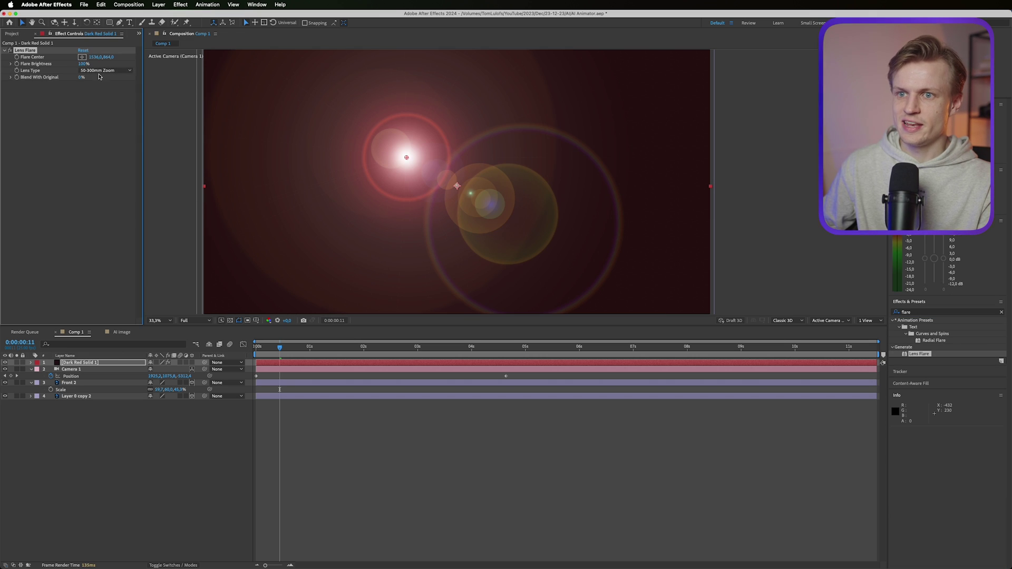
Step: Set the flare to 50-300mm Zoom at 18% brightness with its centre moved up-right
left_click(113, 70)
left_click(103, 86)
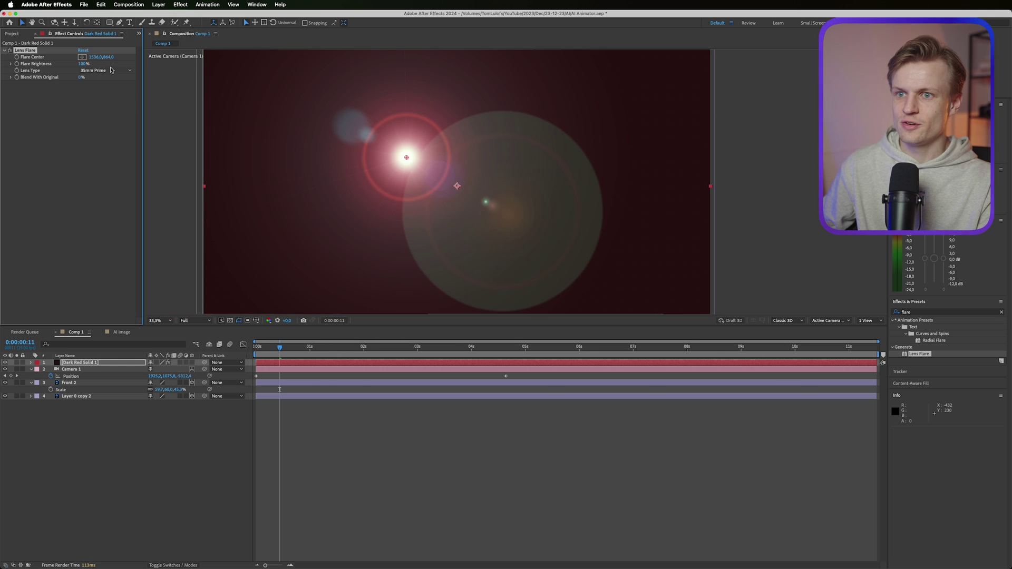
left_click(111, 70)
left_click(100, 95)
left_click_drag(83, 63, 53, 67)
left_click(106, 70)
left_click(104, 78)
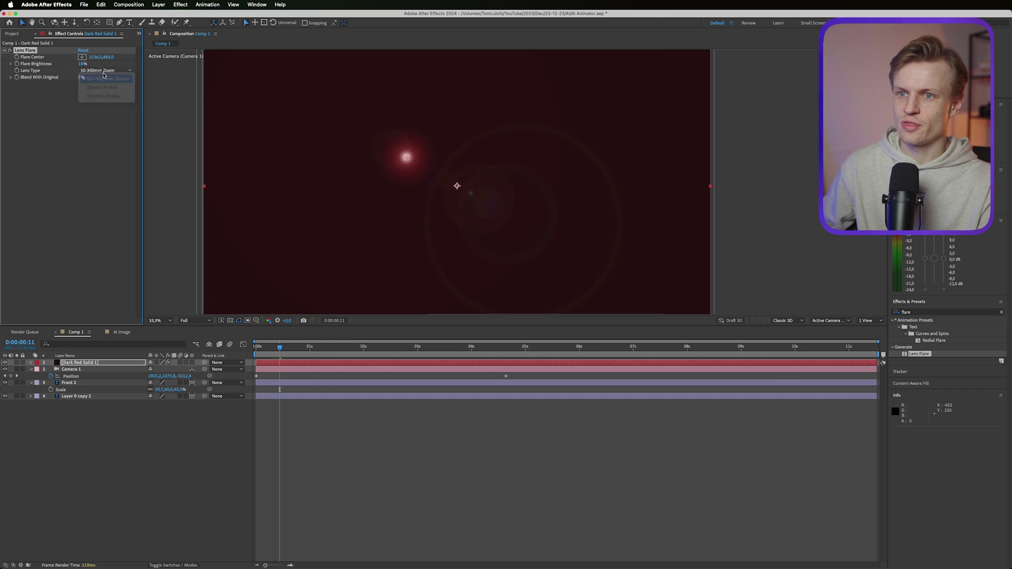
left_click_drag(405, 157, 465, 128)
left_click(82, 355)
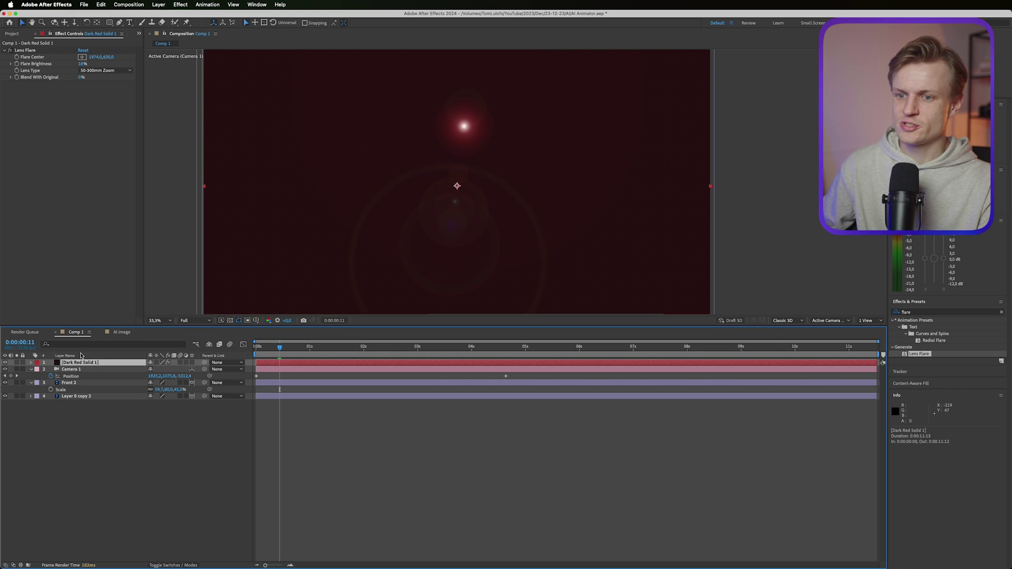
left_click(158, 5)
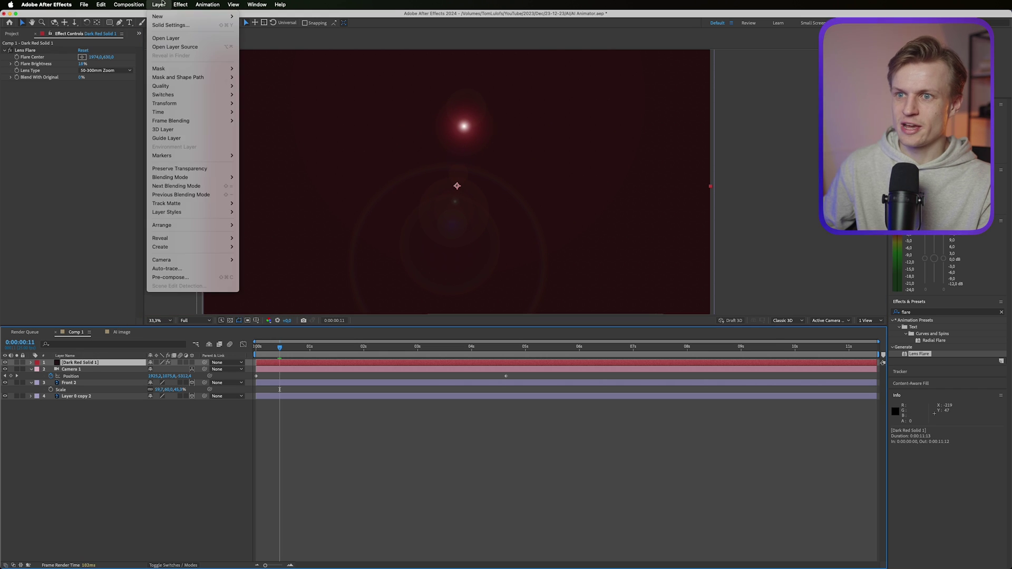
Step: Recolour the solid black and set its blending mode to Screen
left_click(169, 26)
key("Return")
left_click(182, 565)
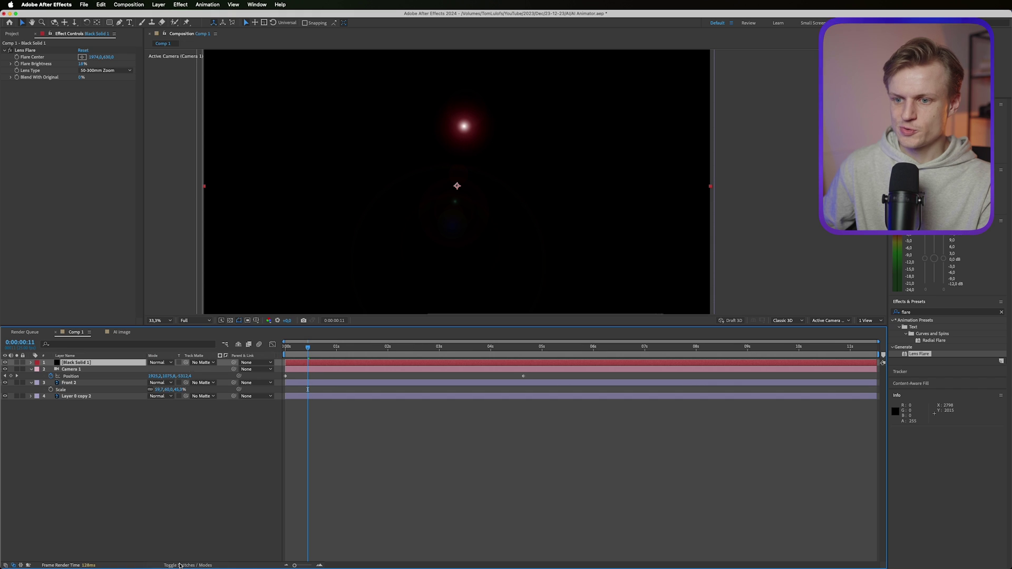
left_click(172, 365)
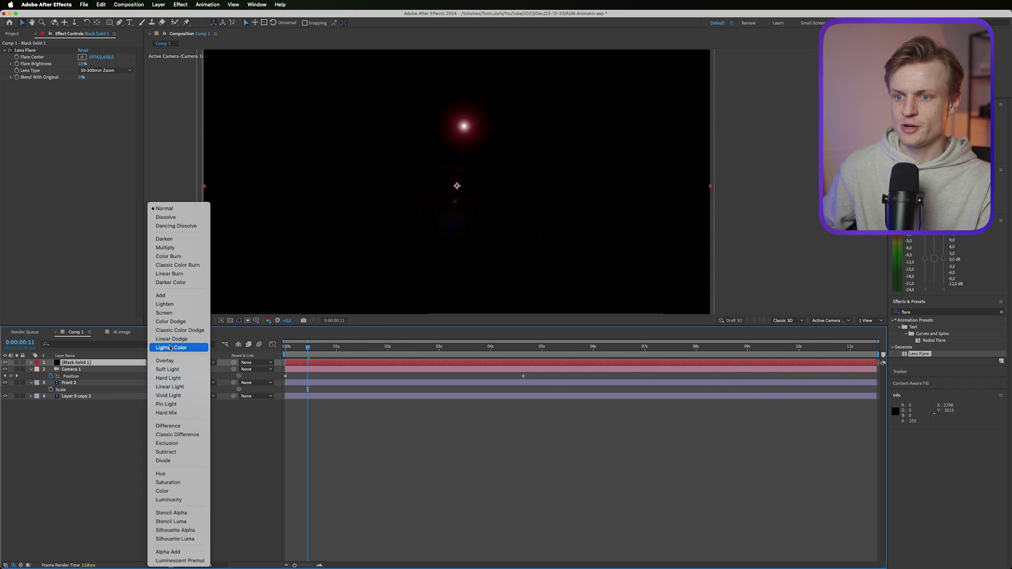
left_click(163, 312)
Step: Place the flare centre on the sun and check it across the camera move
left_click_drag(470, 126, 471, 125)
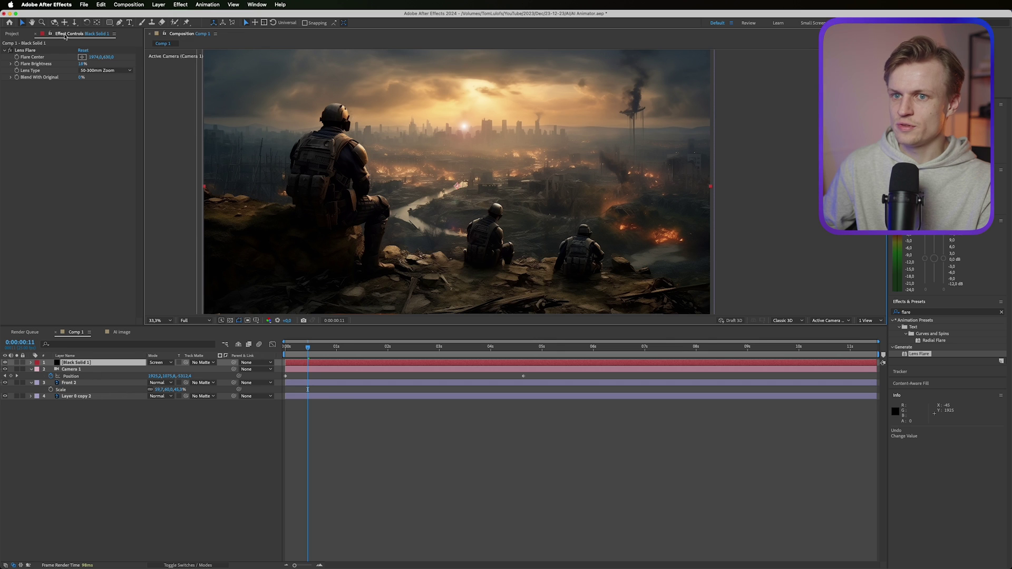
left_click(25, 50)
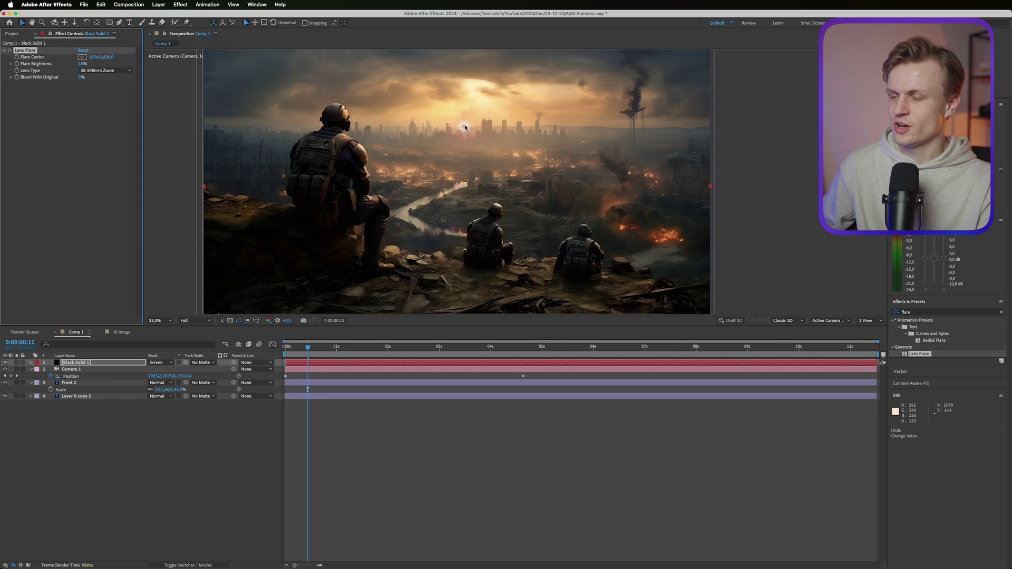
left_click_drag(465, 127, 471, 92)
key("Home")
left_click(19, 64)
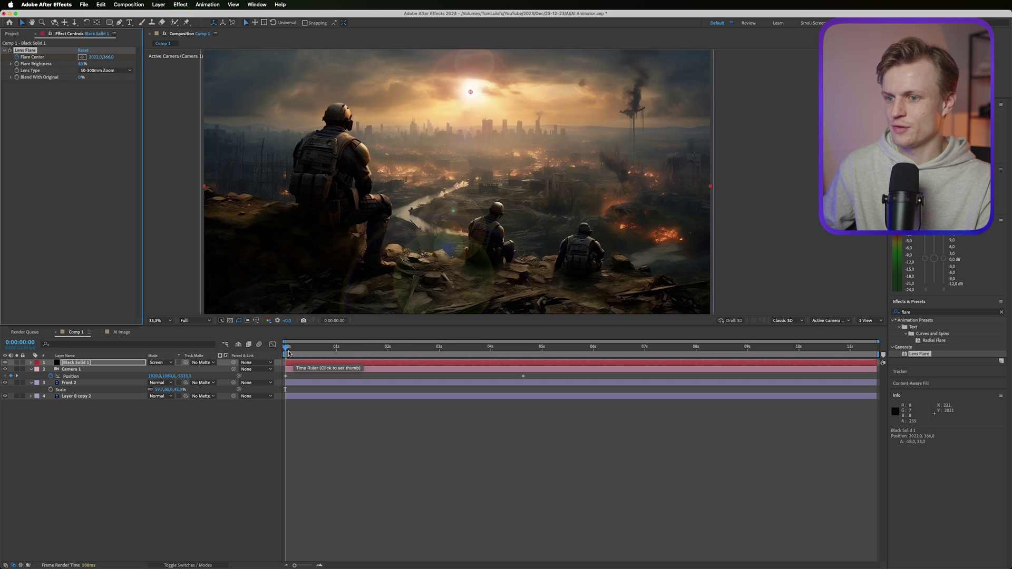
left_click_drag(289, 352, 525, 347)
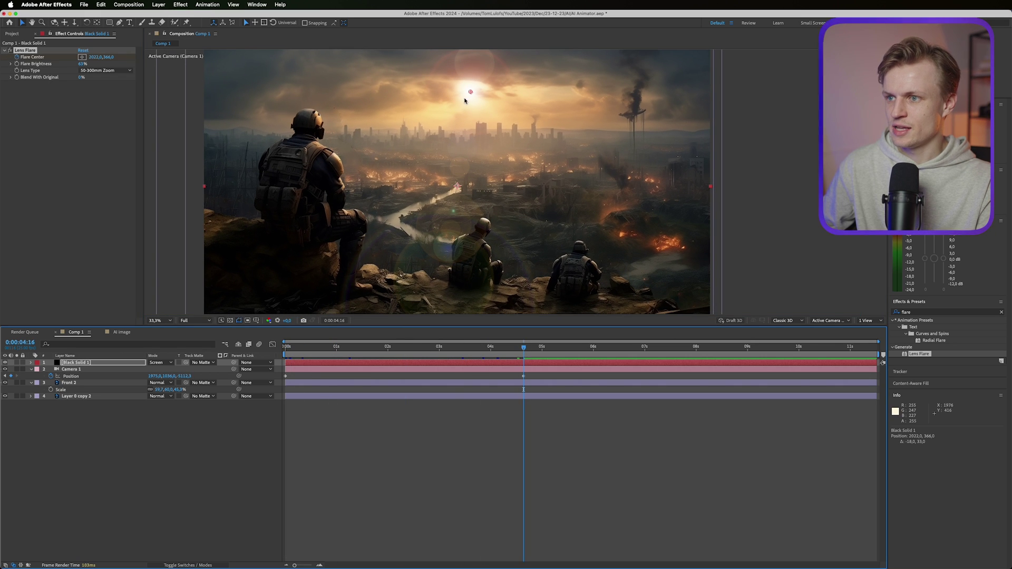
mouse_move(470, 91)
left_mouse_down()
mouse_move(467, 104)
mouse_move(471, 88)
left_mouse_up()
left_click(74, 363)
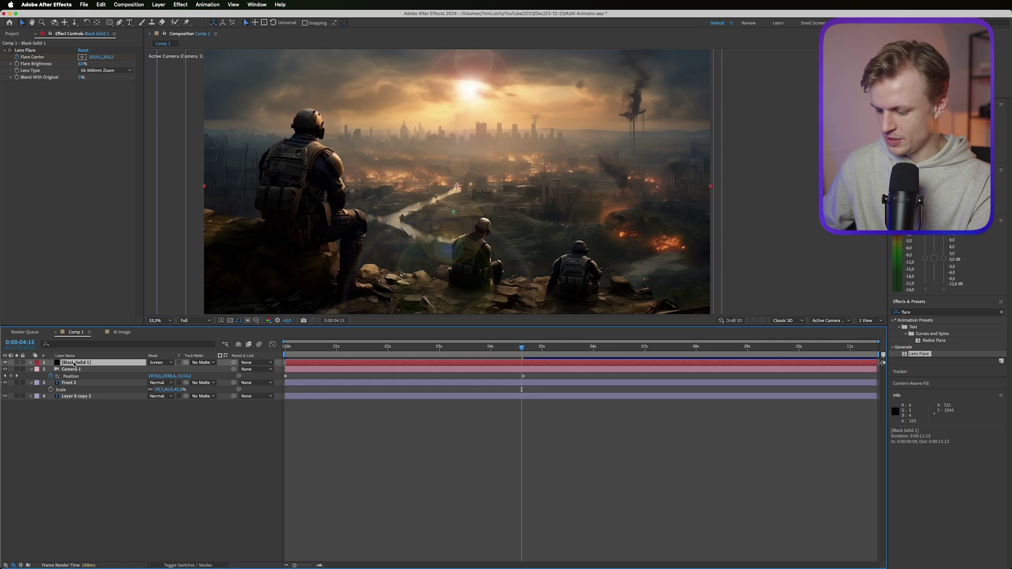
key("p")
left_click(285, 347)
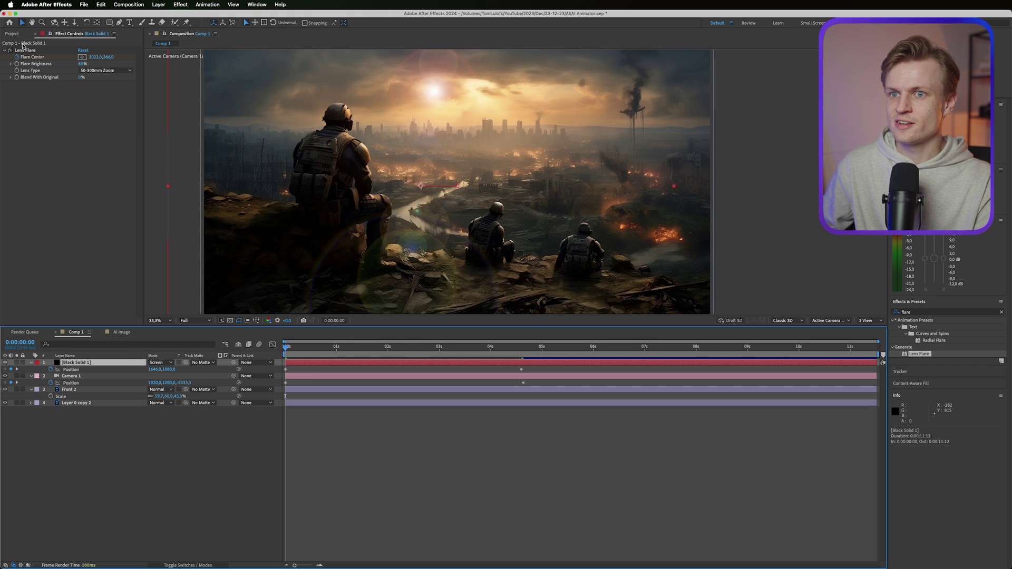
left_click(22, 50)
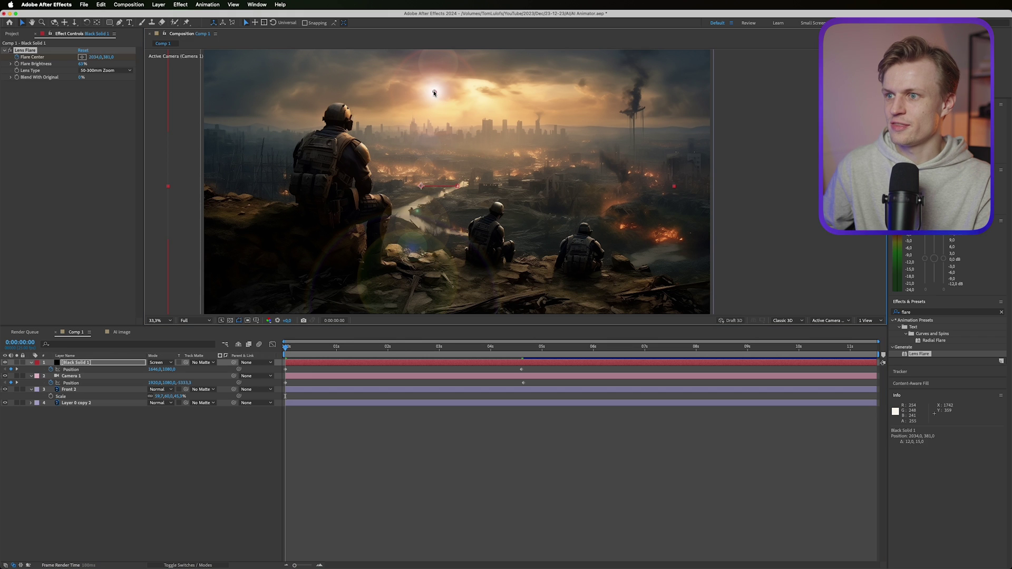
Step: Lower Black Solid 1's opacity and shift its position to 1751 around one second in
left_click_drag(285, 346, 519, 347)
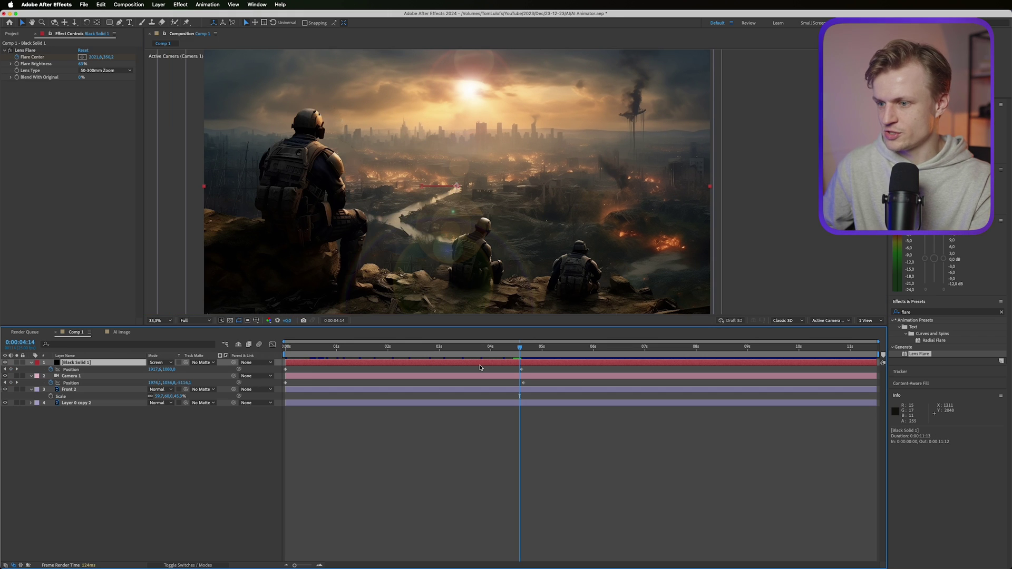
key("u")
left_click_drag(520, 348, 259, 332)
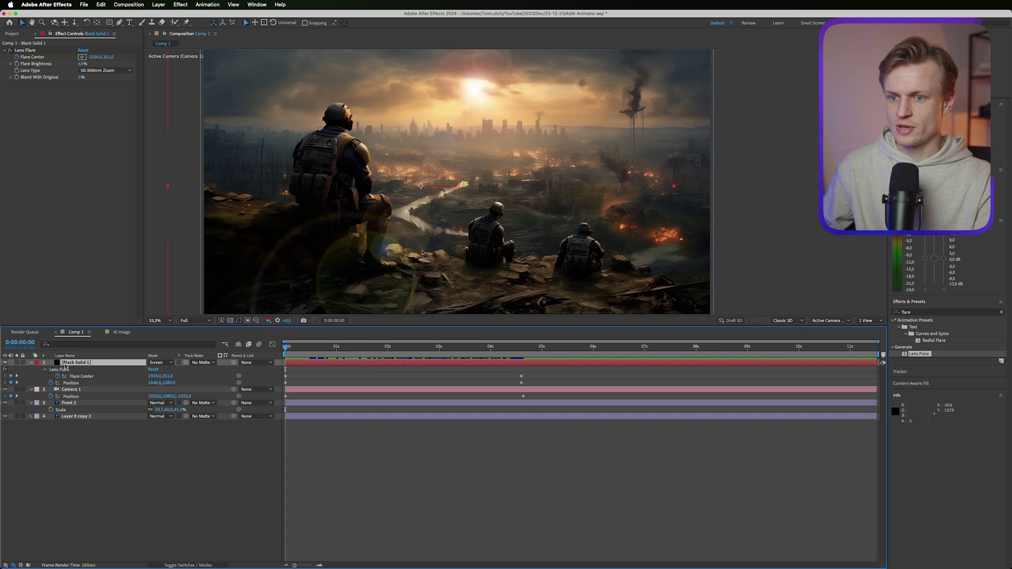
left_click(73, 364)
key("t")
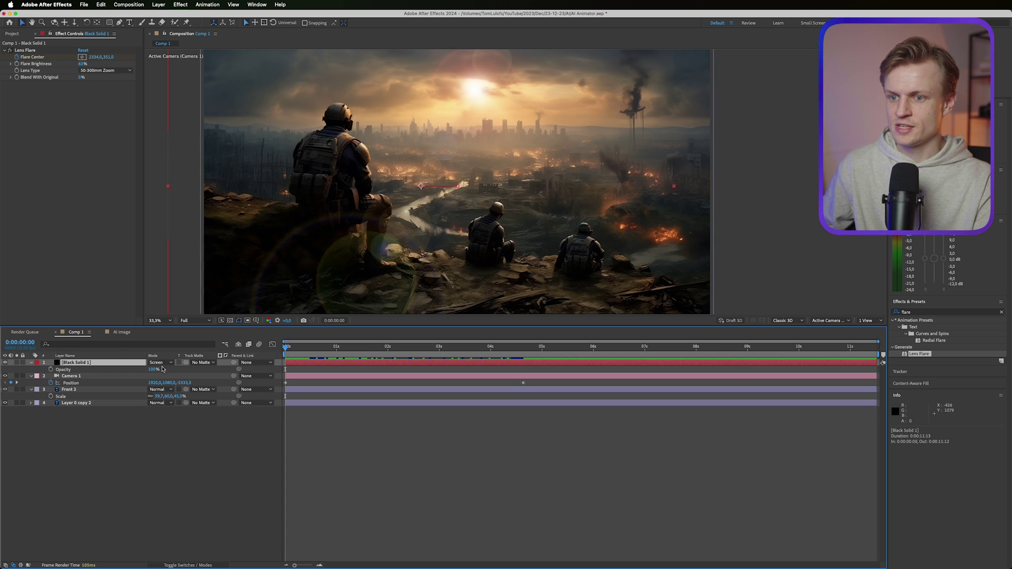
mouse_move(154, 371)
left_mouse_down()
mouse_move(128, 372)
mouse_move(170, 368)
left_mouse_up()
key("p")
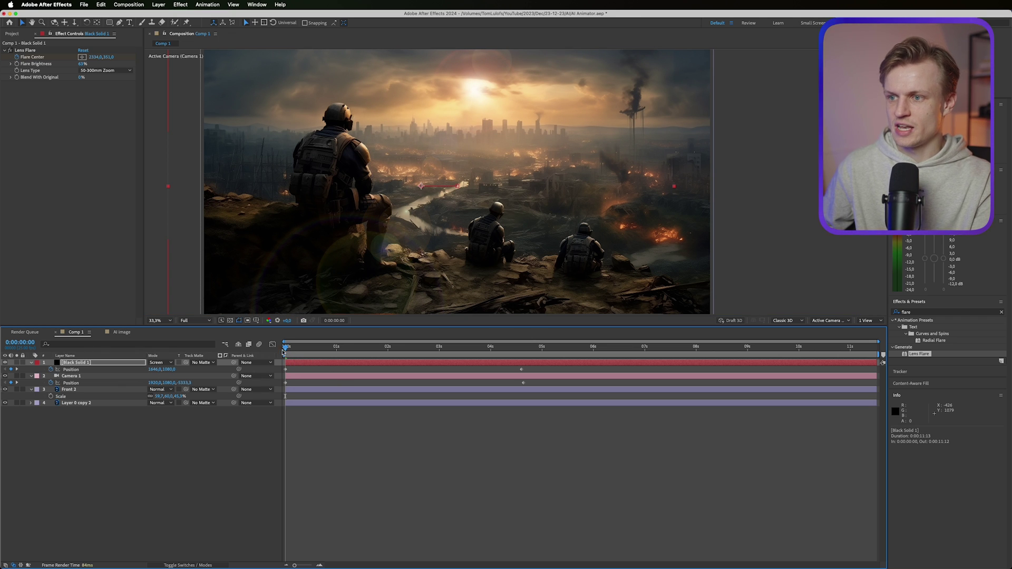
left_click_drag(154, 370, 190, 363)
Step: Nudge the flare centre slightly left onto the sun and check it at four seconds
left_click(31, 50)
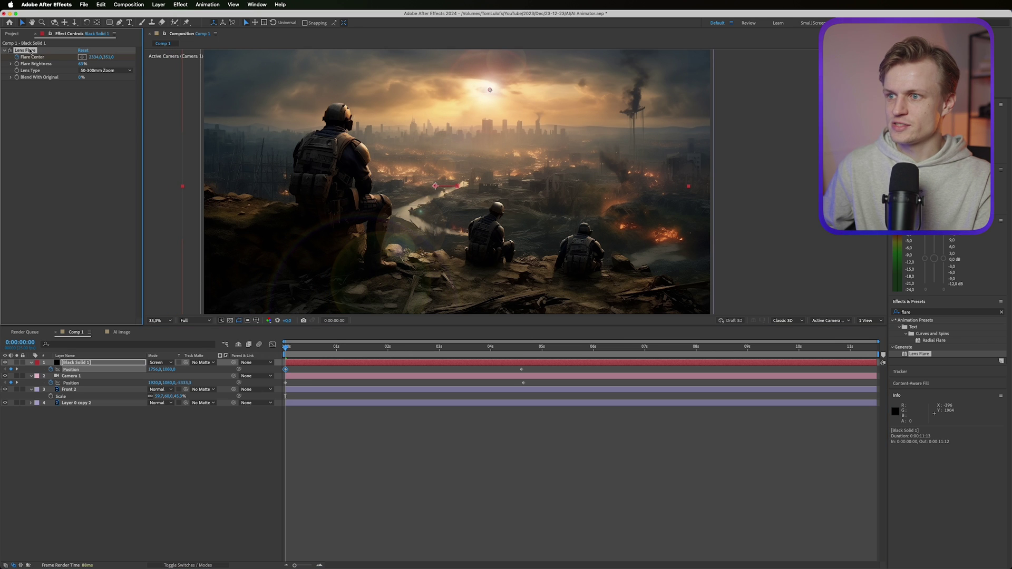
left_click_drag(489, 90, 482, 90)
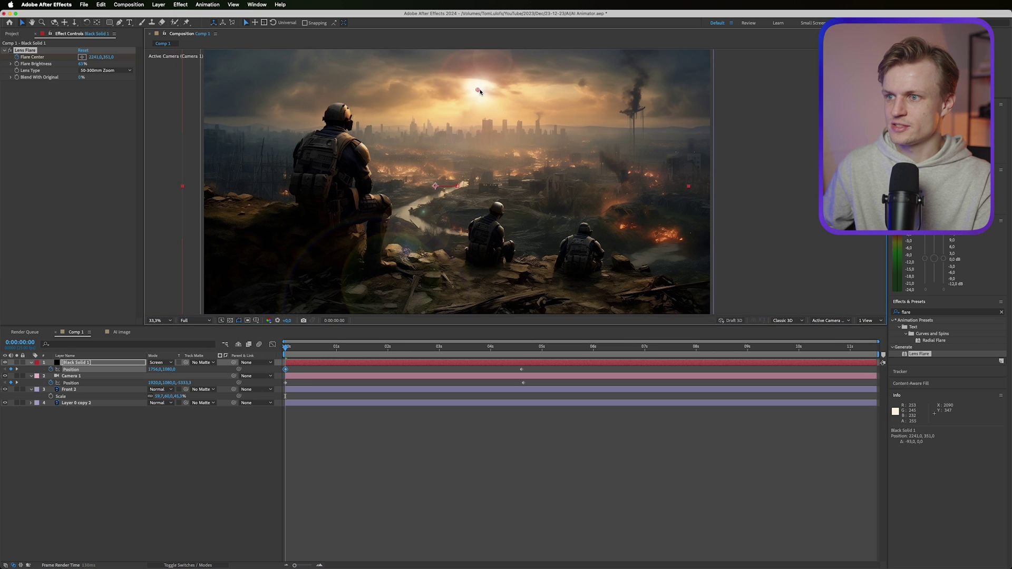
left_click_drag(286, 347, 566, 367)
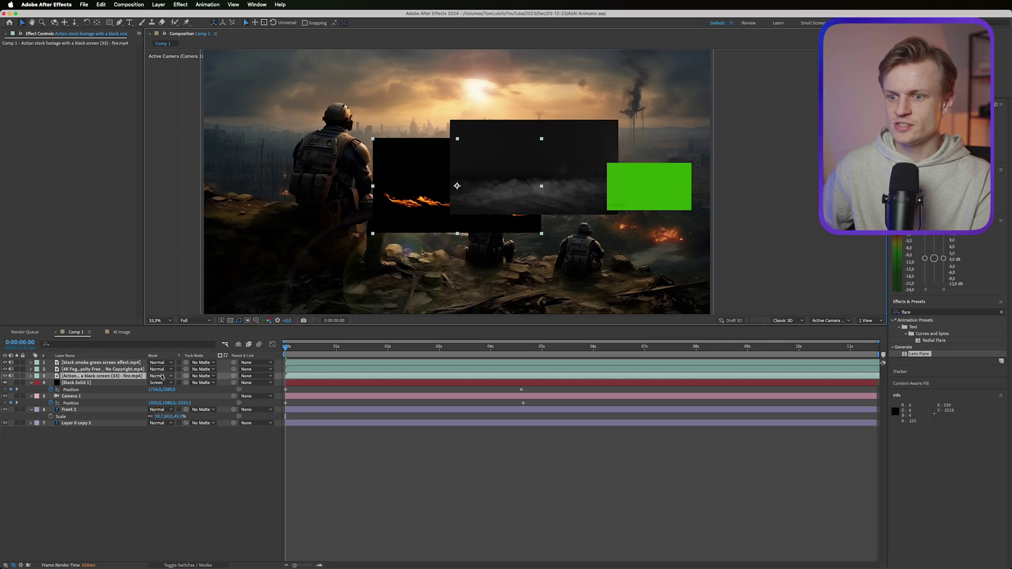
Step: Make the fog layer 3D and move the fire clip to the right
left_click(162, 376)
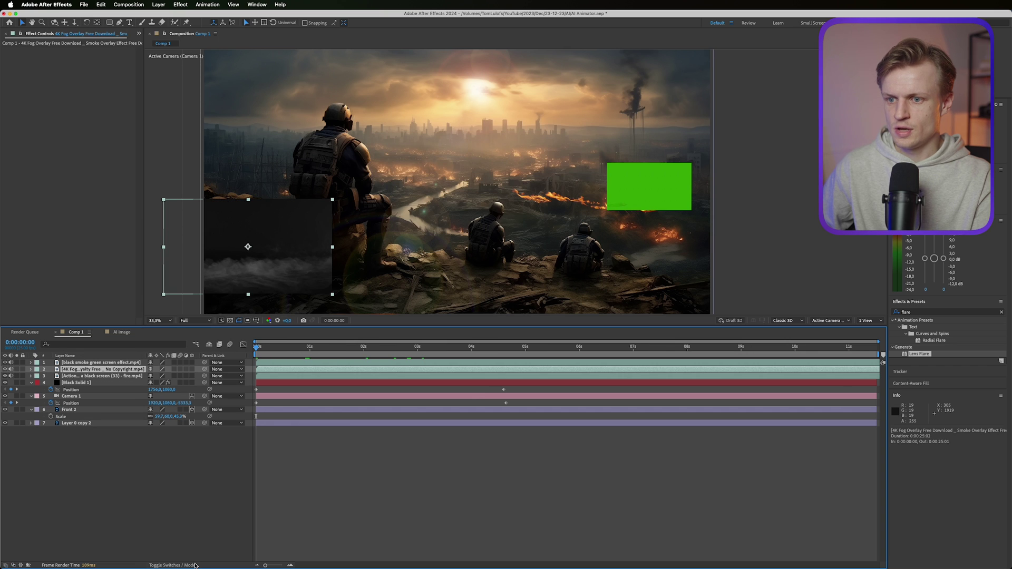
left_click(191, 369)
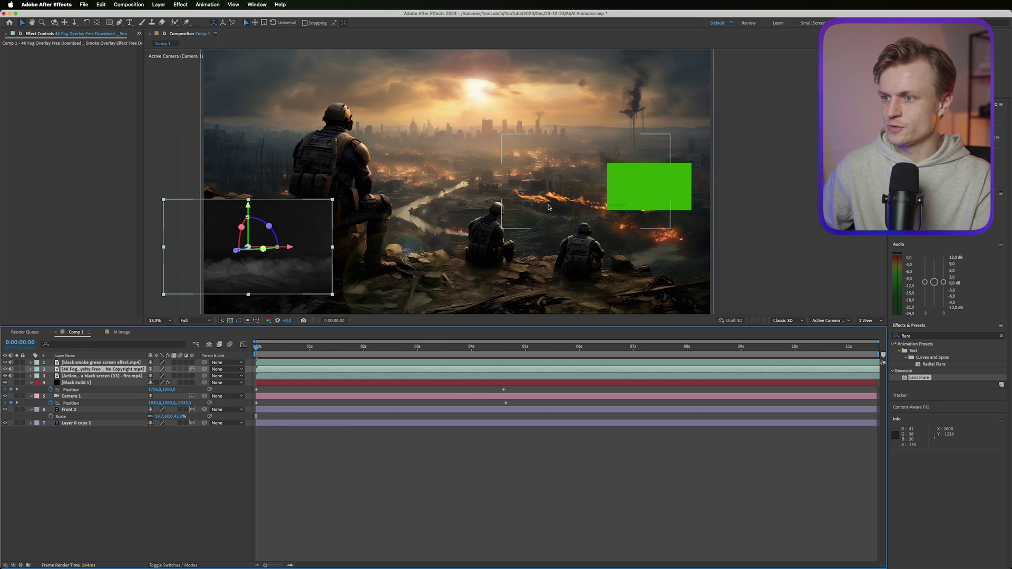
left_click_drag(548, 207, 665, 241)
key("s")
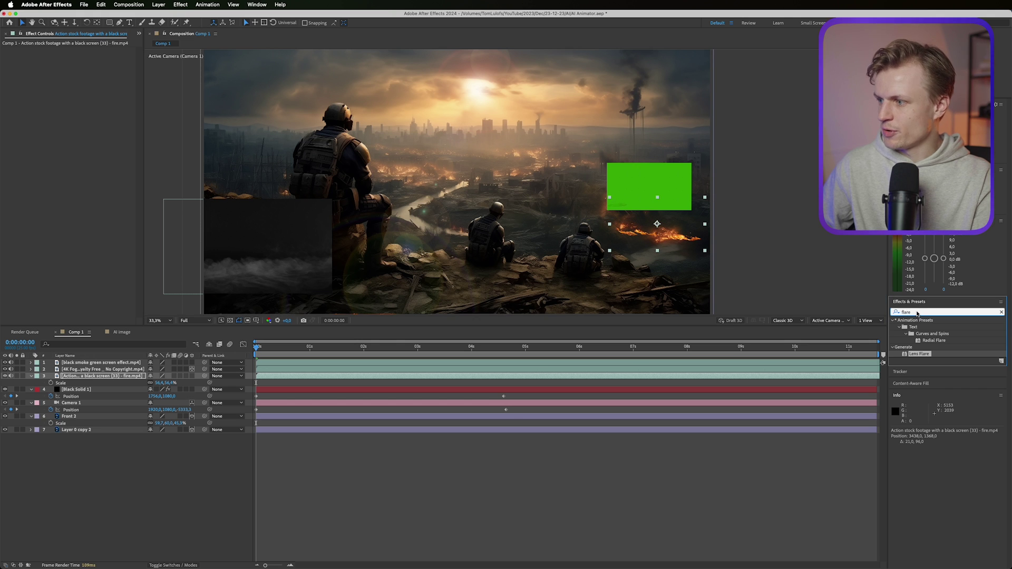
Step: Apply Glow to the fire clip and lower its opacity to 77%
left_click(917, 313)
type("glow")
left_click_drag(920, 360, 390, 379)
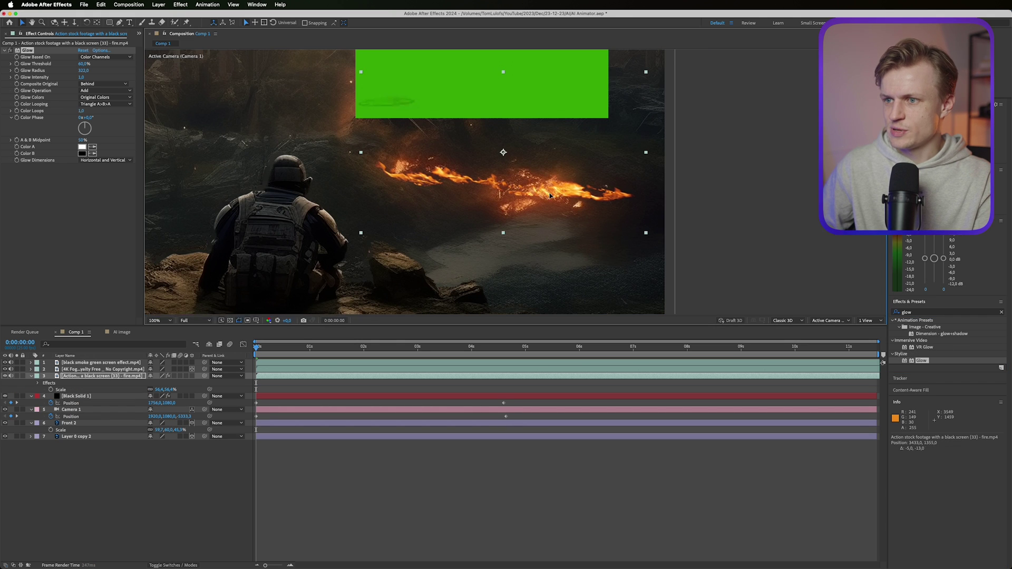
key("t")
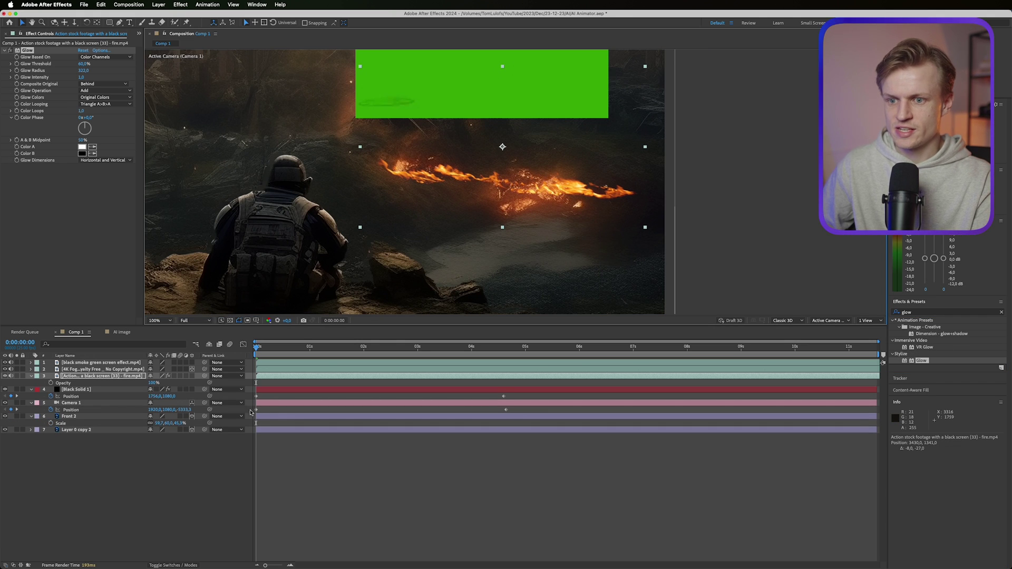
left_click_drag(154, 382, 79, 379)
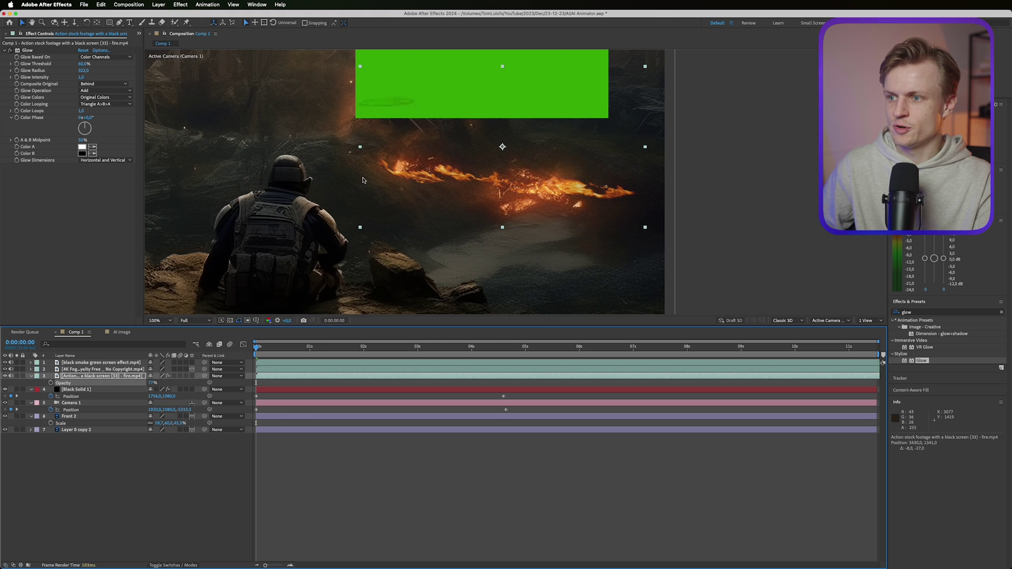
left_click(139, 370)
key("comma")
key("comma")
key("comma")
key("comma")
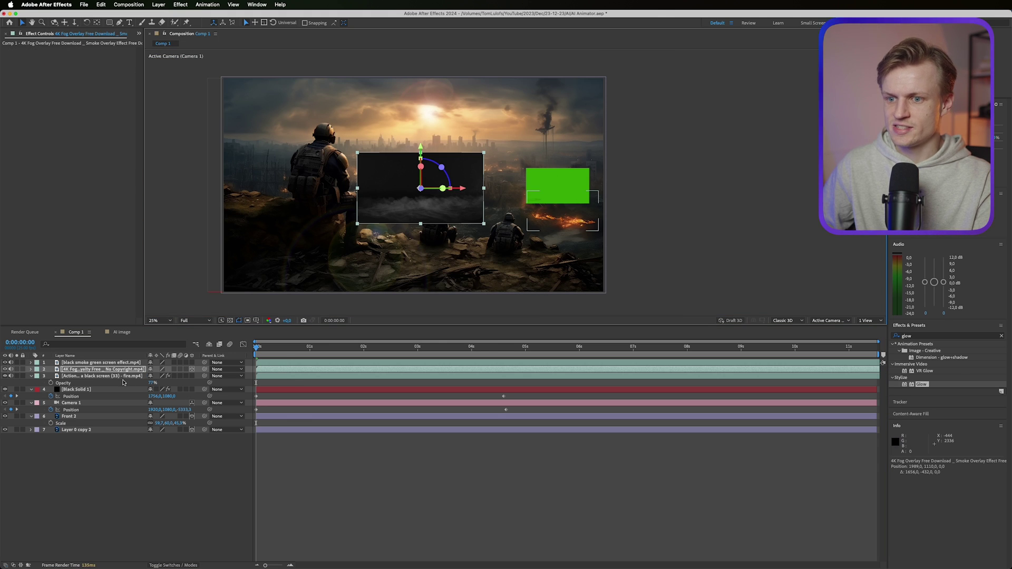
Step: Set the 4K Fog layer's blending mode to Screen
key("F4")
left_click(179, 369)
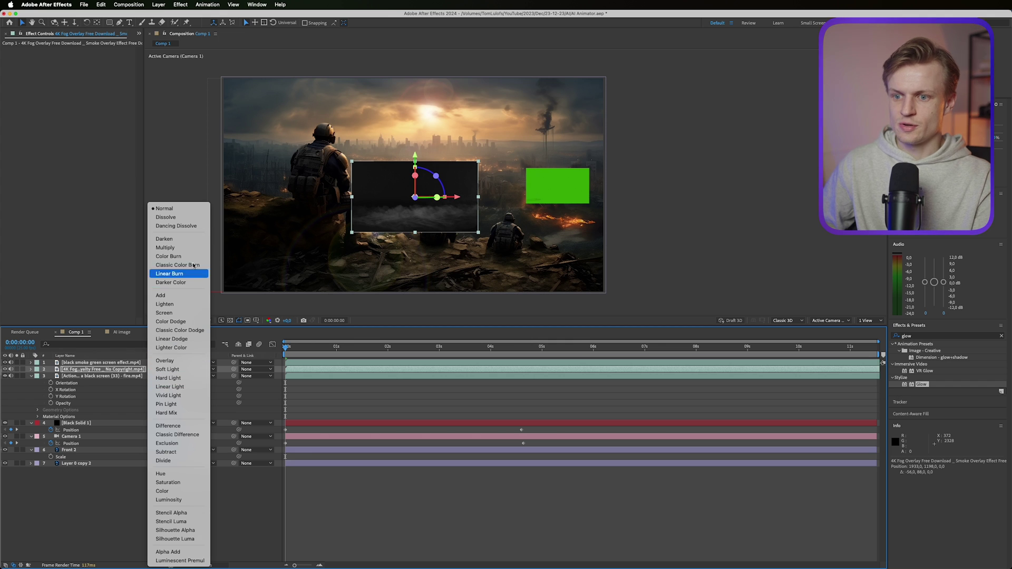
left_click(164, 313)
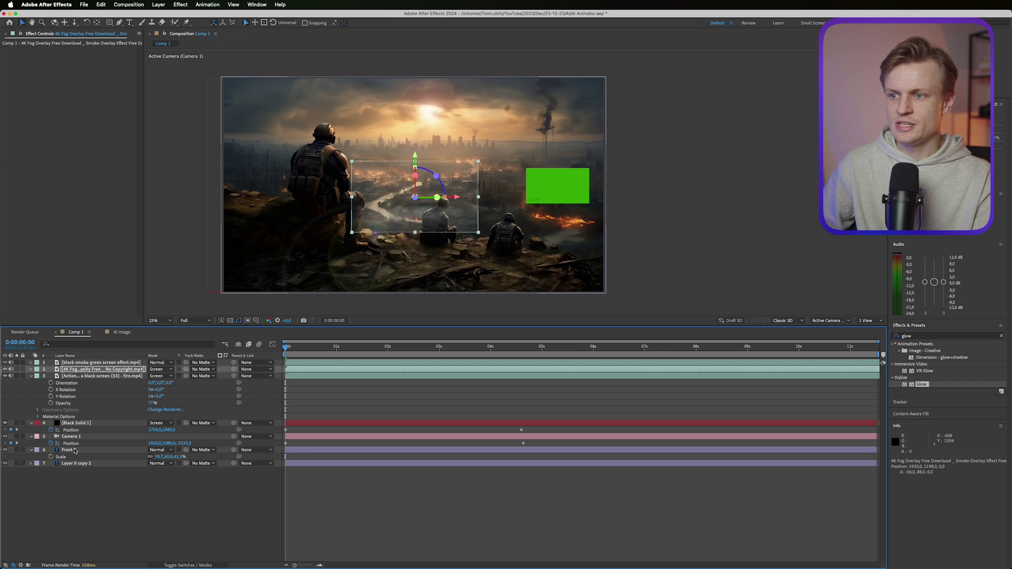
Step: Push the 4K Fog layer back to a Z position of -2950
left_click(74, 450)
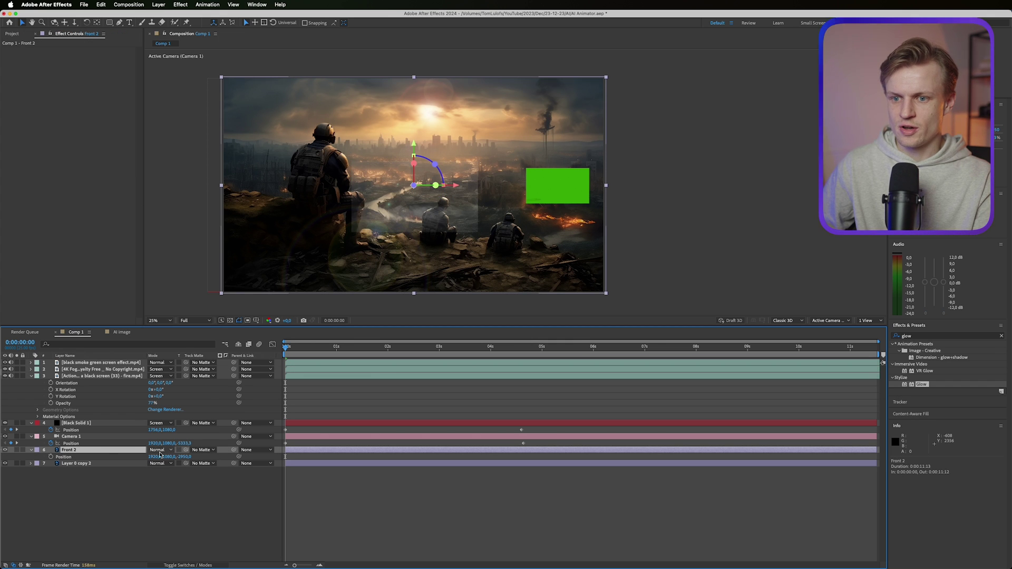
left_click(102, 370)
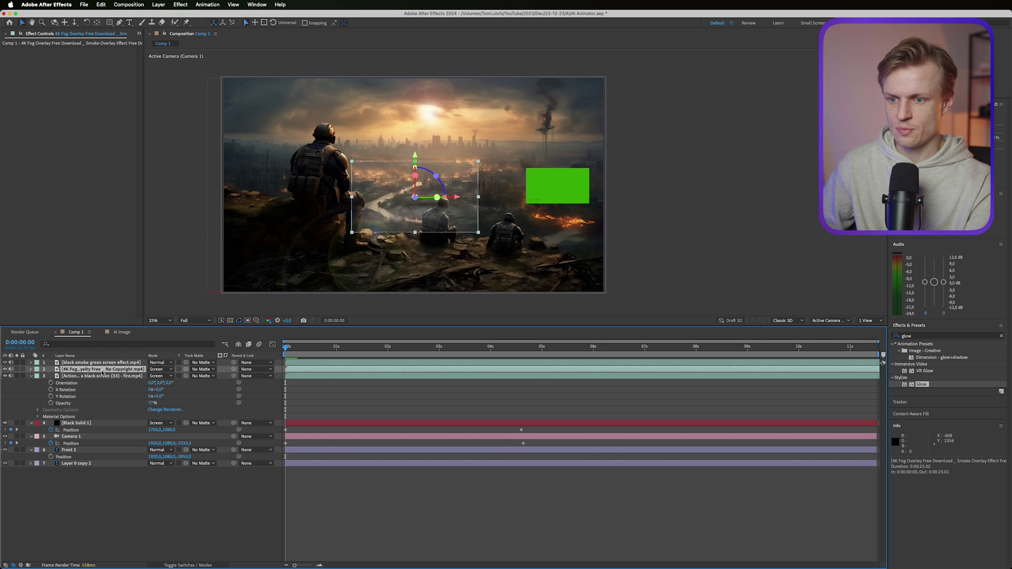
key("p")
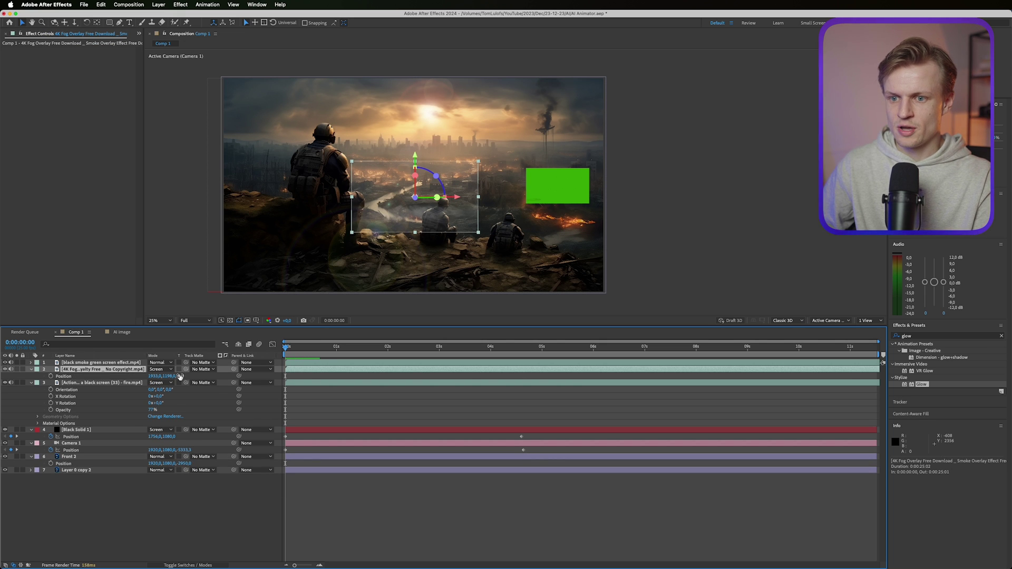
type("-2950")
key("Return")
key("s")
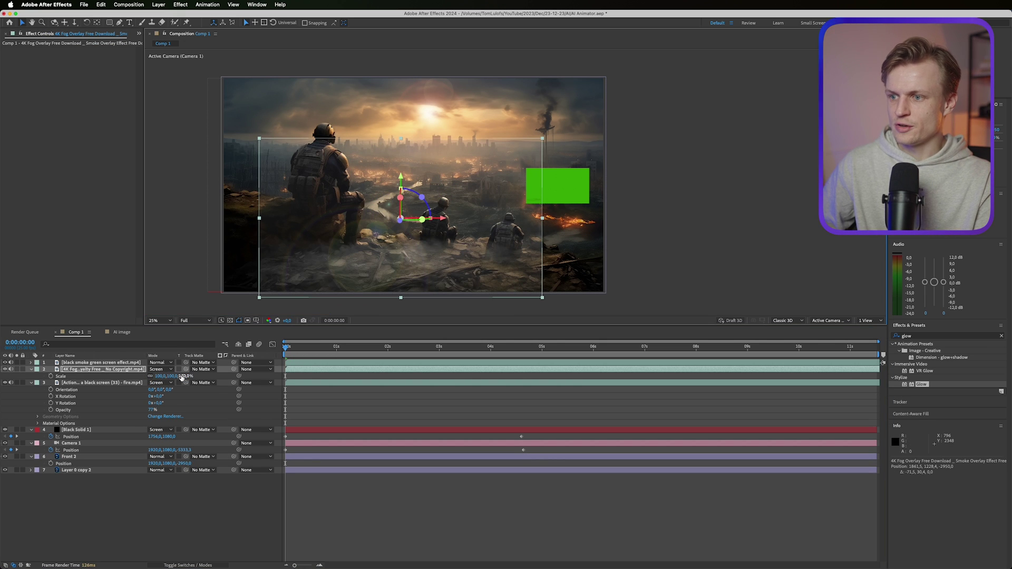
Step: Scale the fog to 136%, shift it slightly right, and tilt it about 10°
left_click_drag(175, 376, 195, 372)
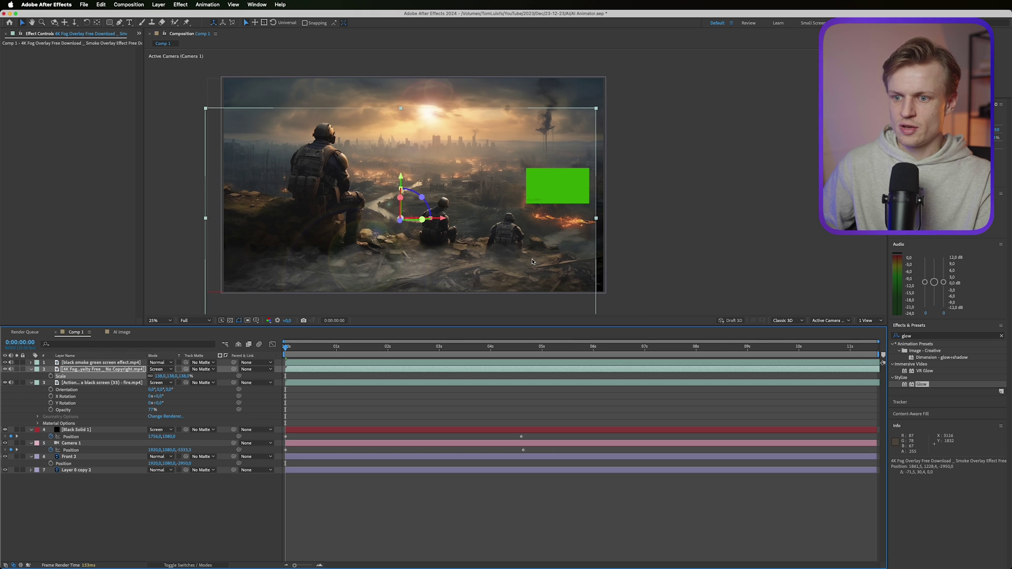
left_click_drag(532, 261, 546, 259)
key("r")
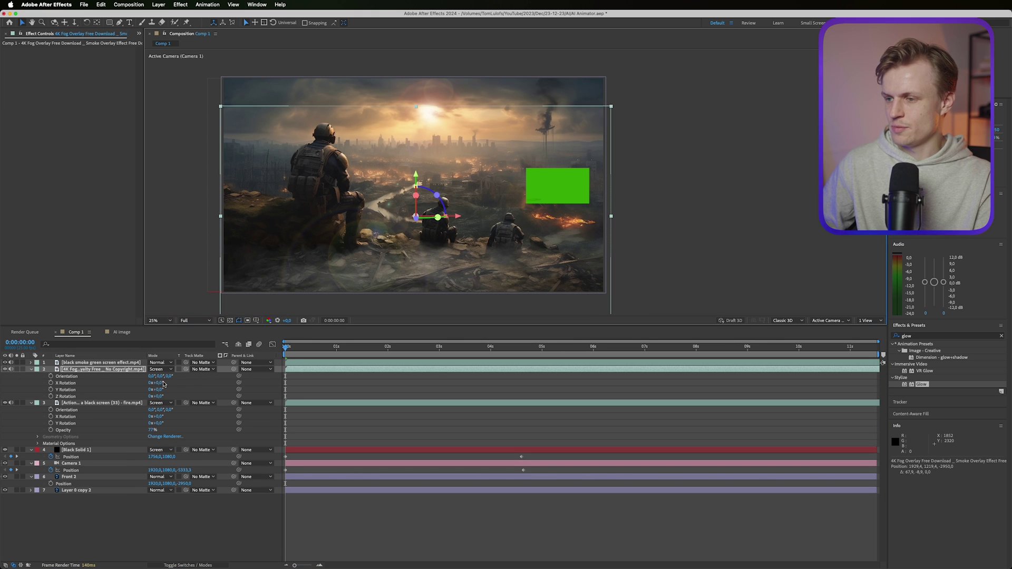
left_click_drag(158, 396, 163, 395)
Step: Select the lens flare solid, preview the opening camera move, and show its opacity
left_click(79, 451)
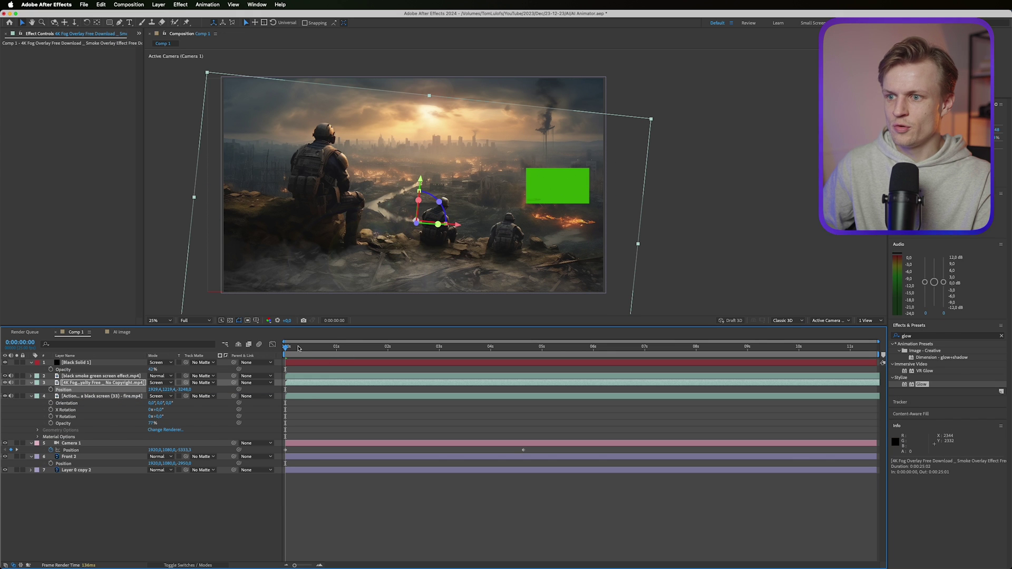
left_click_drag(298, 348, 373, 348)
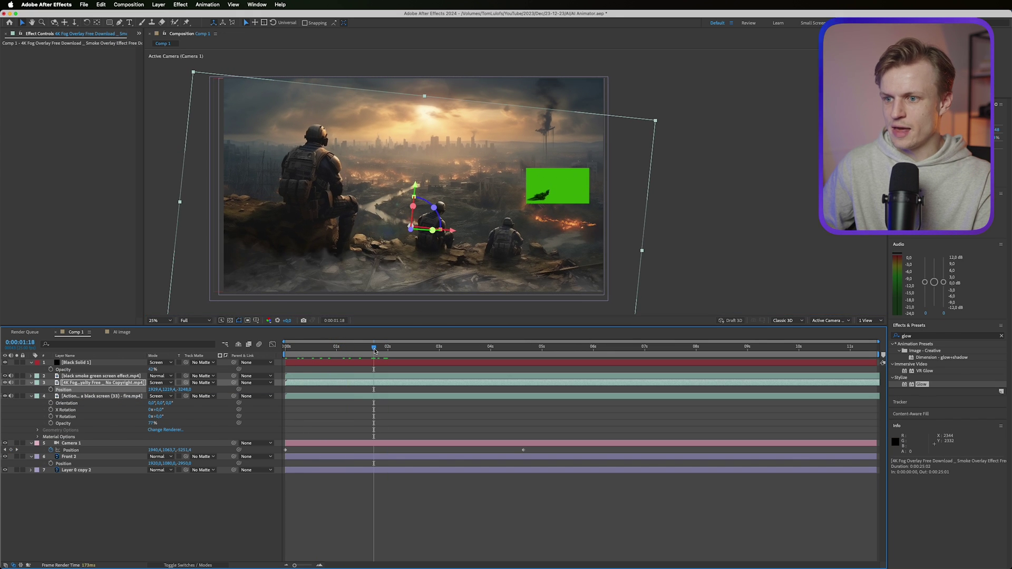
key("t")
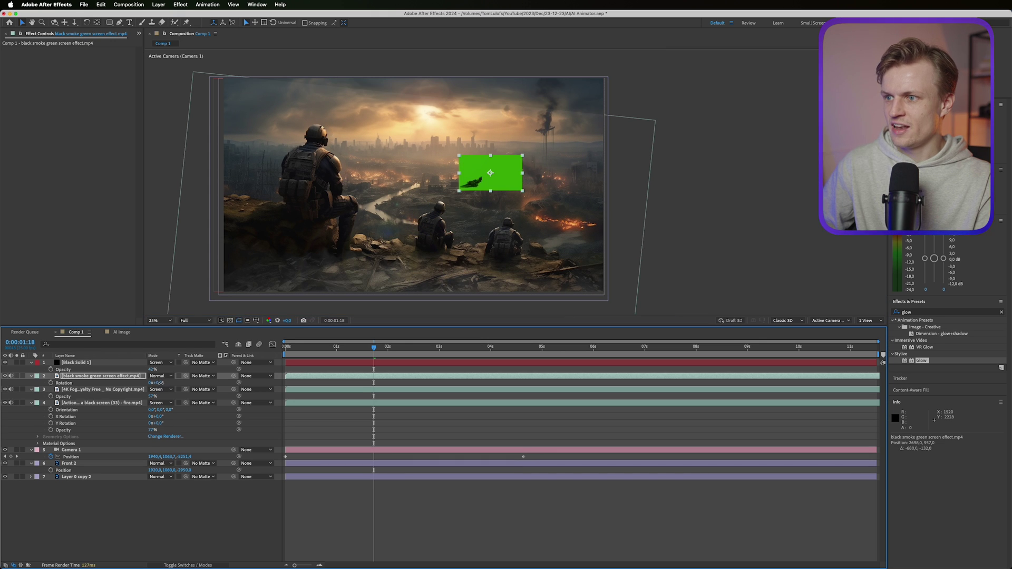
Step: Centre the green-screen smoke clip and apply the Keylight effect to it
left_click_drag(156, 382, 130, 389)
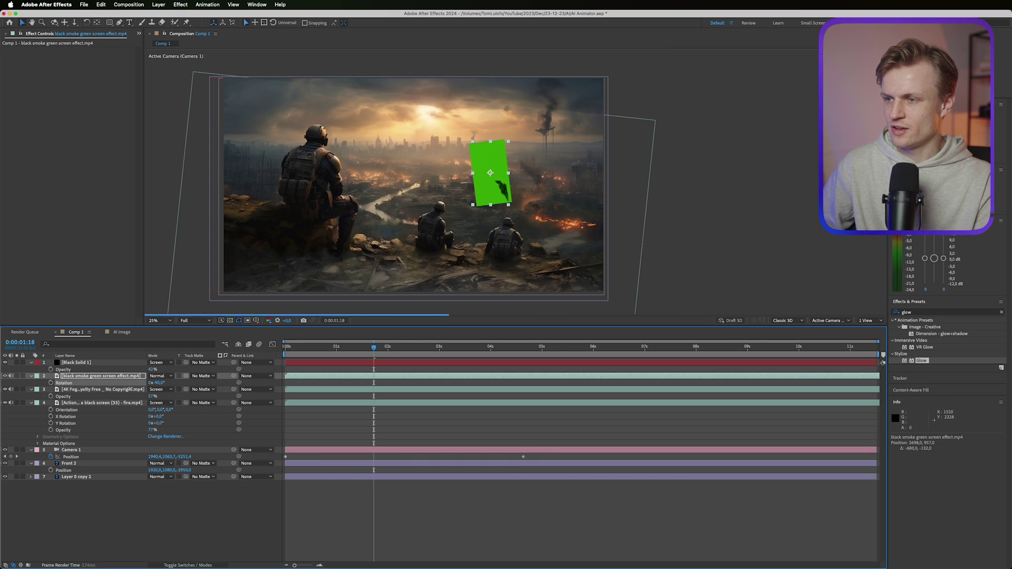
scroll(420, 160, "up", 4)
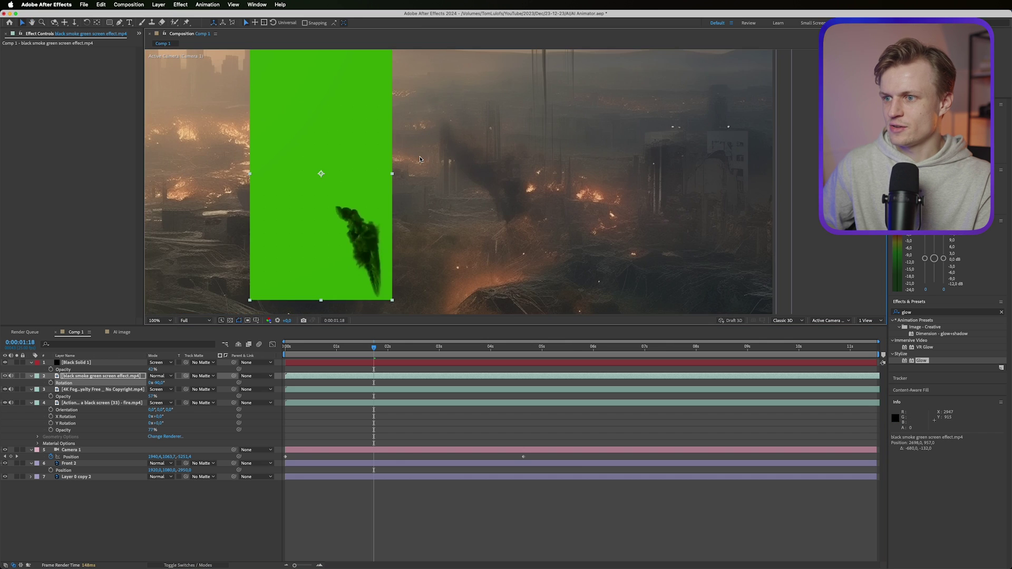
double_click(946, 313)
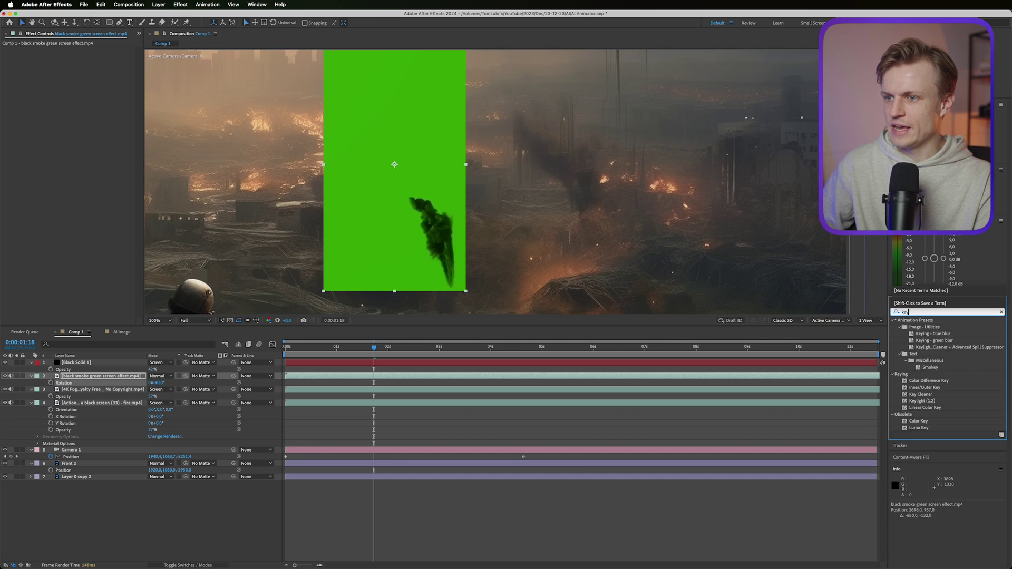
type("keyli")
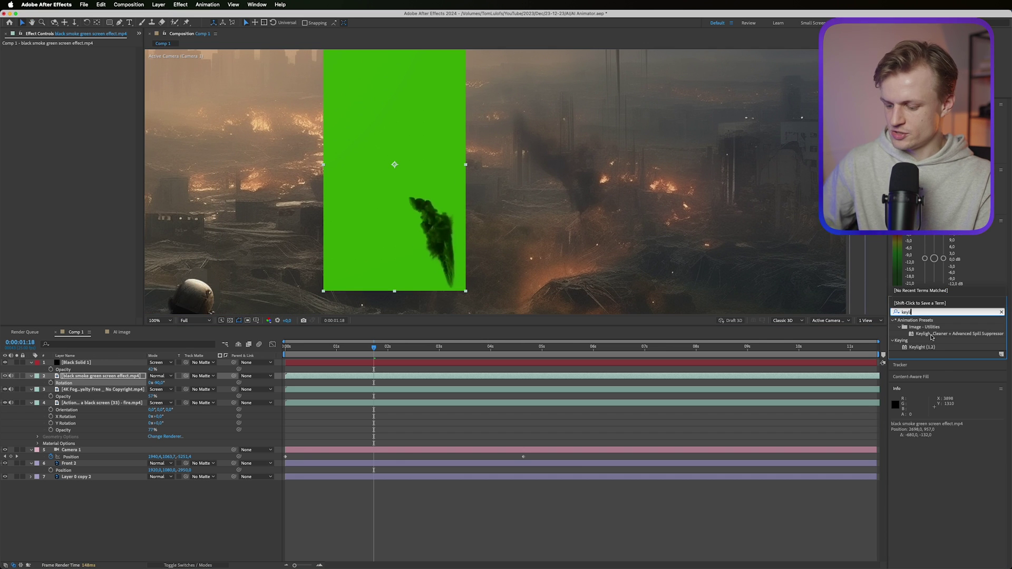
left_click_drag(927, 348, 112, 376)
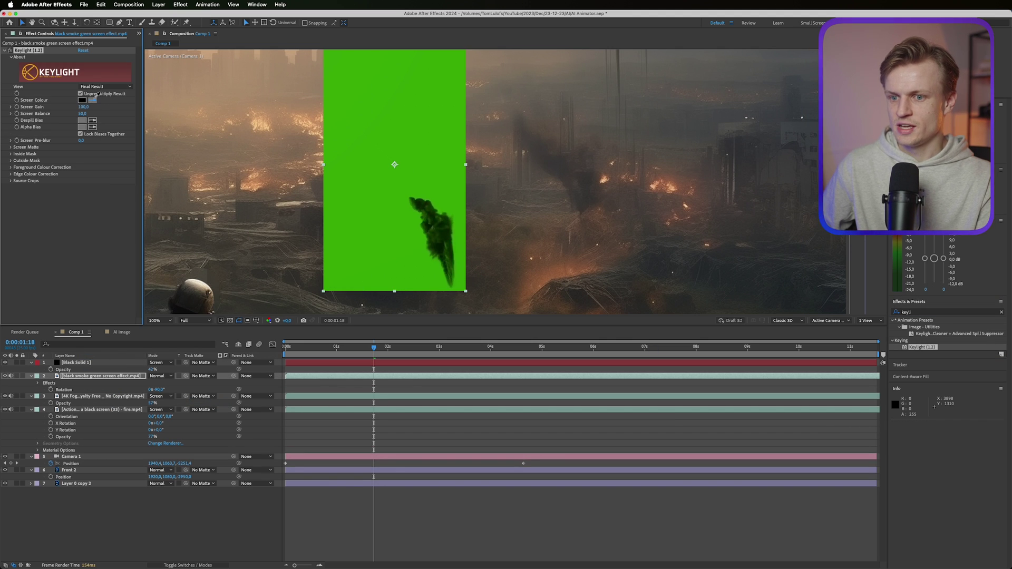
Step: Sample the green as Keylight's Screen Colour and shift the keyed smoke up and right
left_click(420, 118)
scroll(413, 260, "up", 2)
left_click_drag(383, 263, 450, 175)
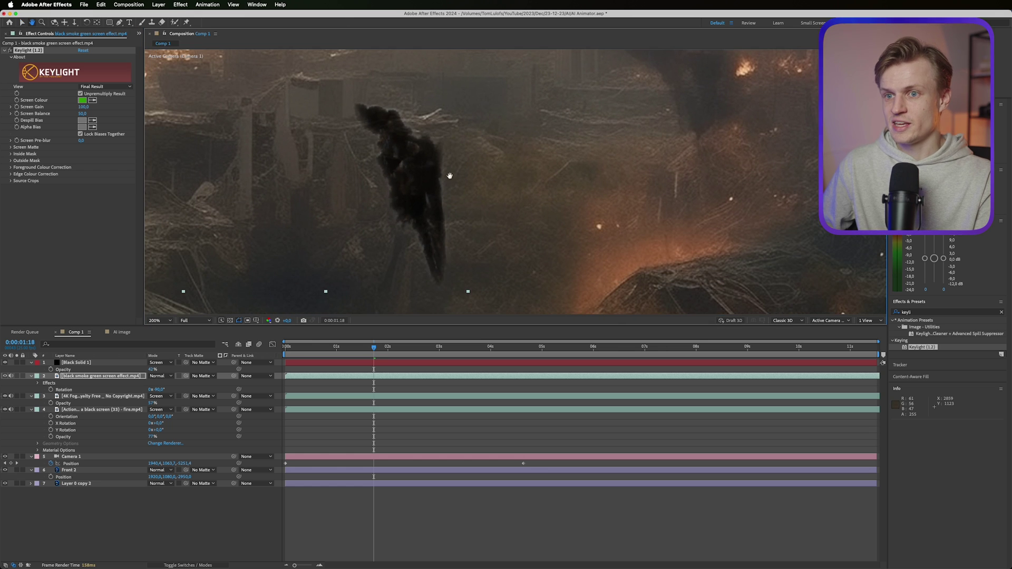
scroll(417, 227, "down", 2)
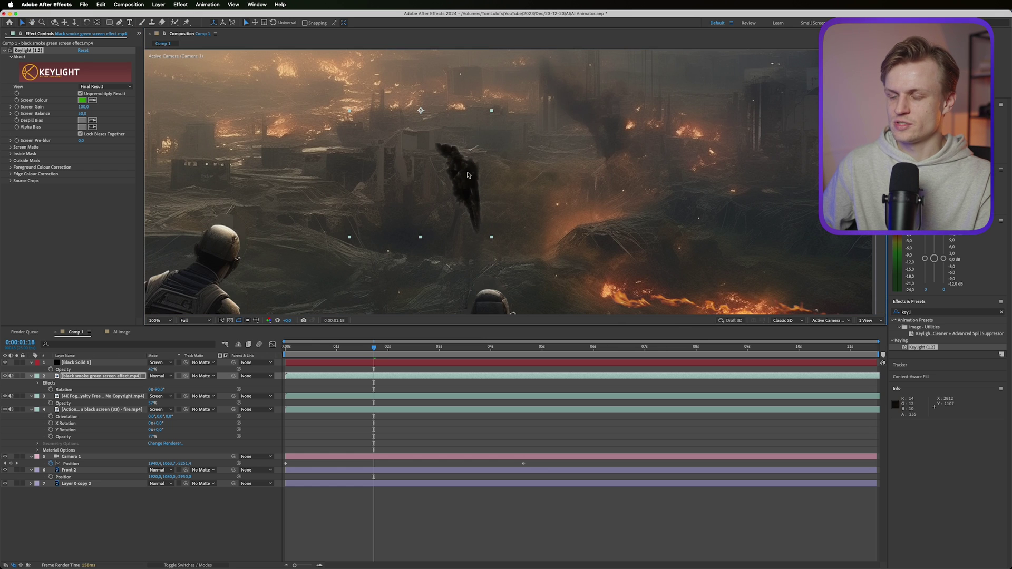
left_click_drag(472, 181, 532, 171)
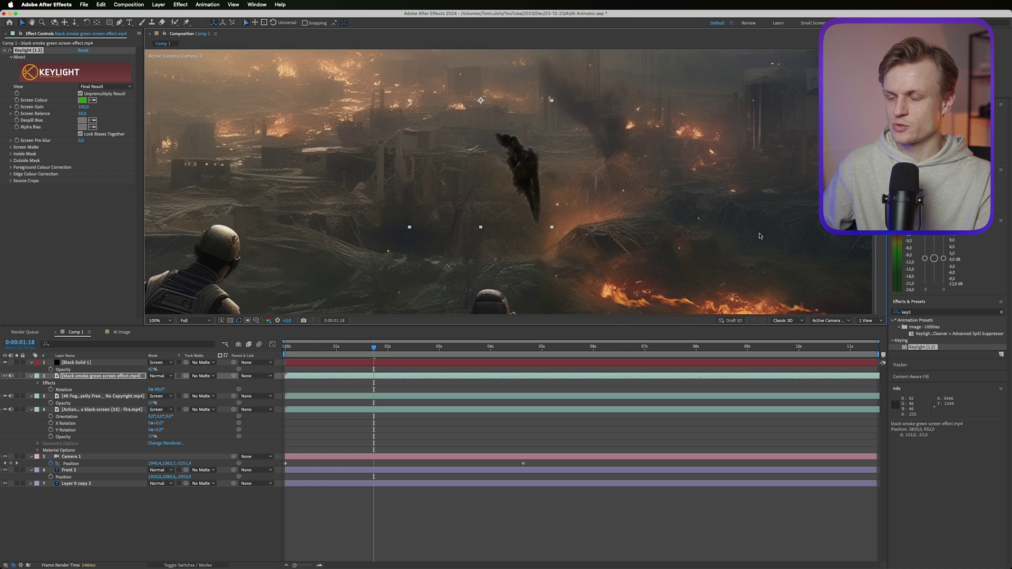
left_click(927, 312)
Step: Apply Mesh Warp to the smoke, drag its grid points into a curve, and set it on the tower
type("deform")
left_click_drag(919, 281, 503, 223)
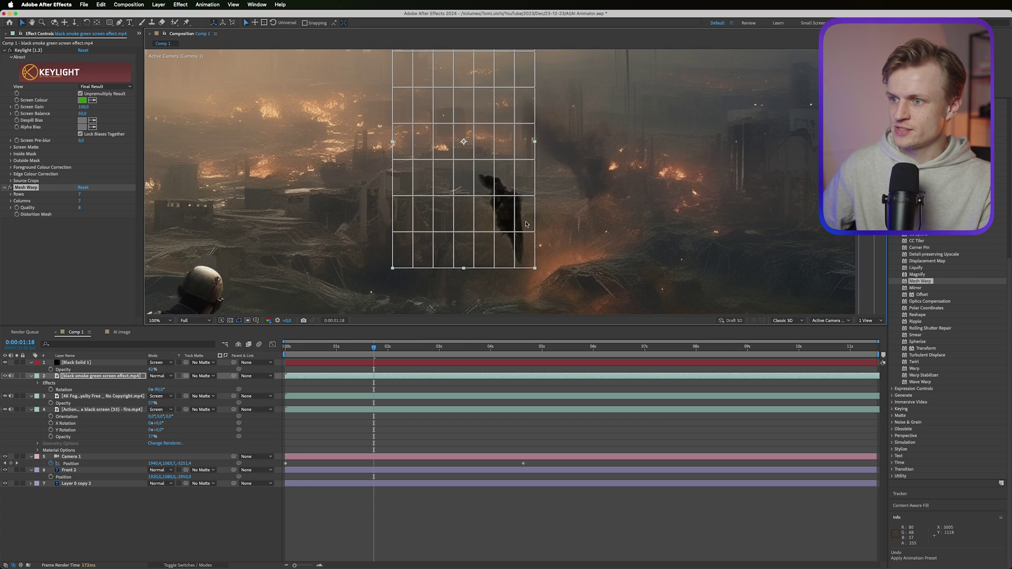
left_click_drag(536, 196, 548, 231)
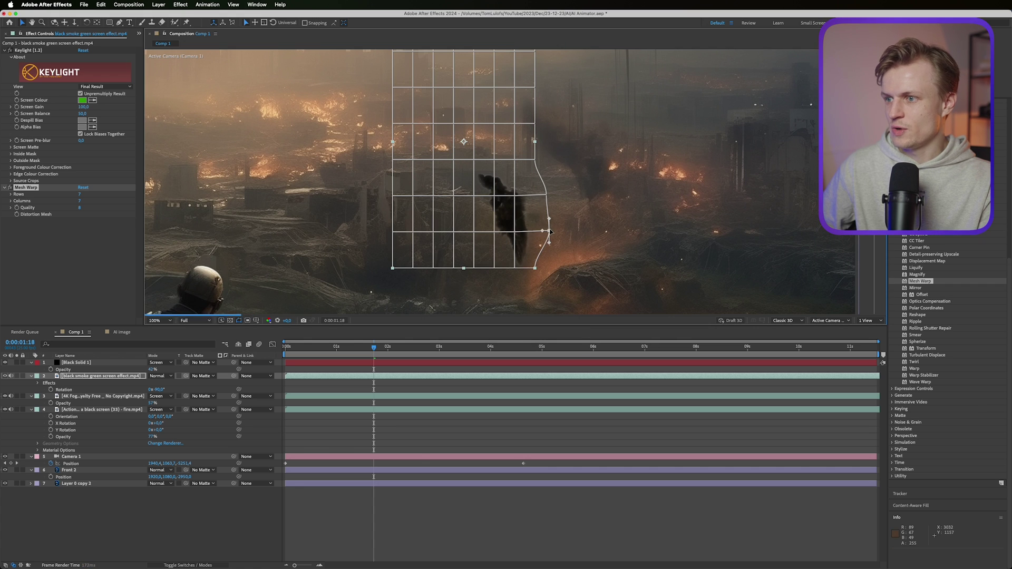
left_click(515, 232)
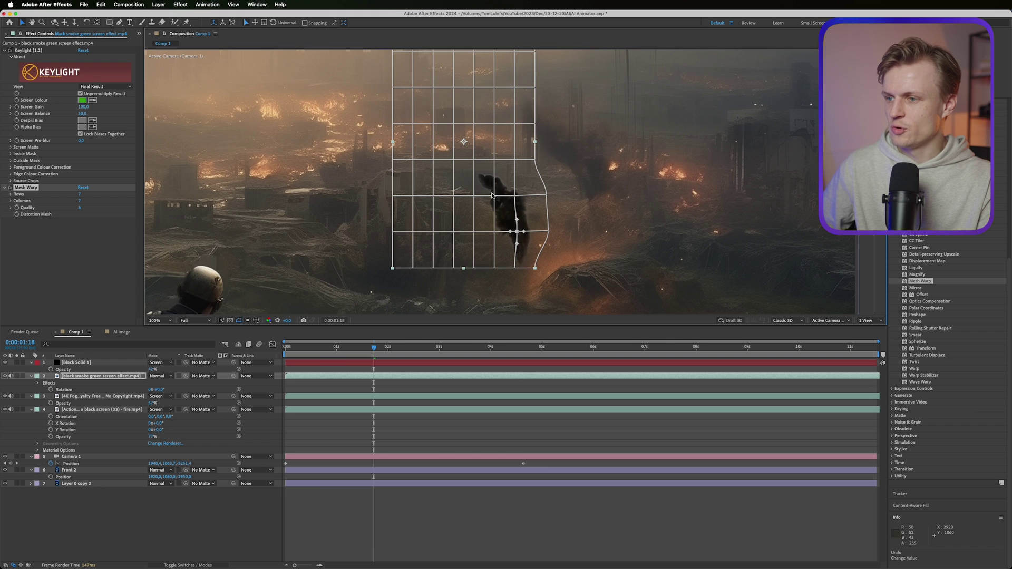
mouse_move(515, 195)
left_mouse_down()
mouse_move(503, 196)
mouse_move(532, 196)
left_mouse_up()
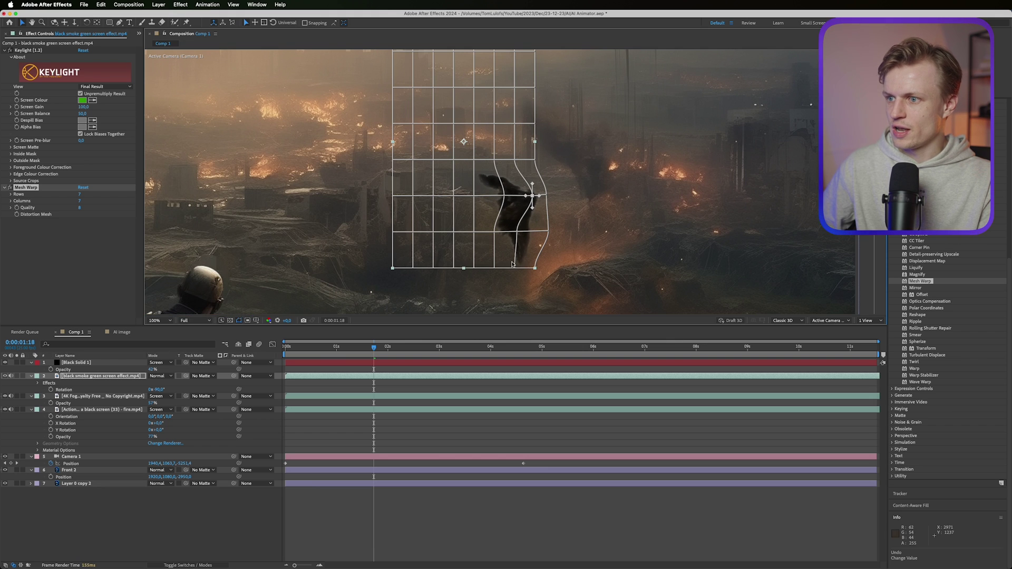
left_click_drag(515, 269, 506, 268)
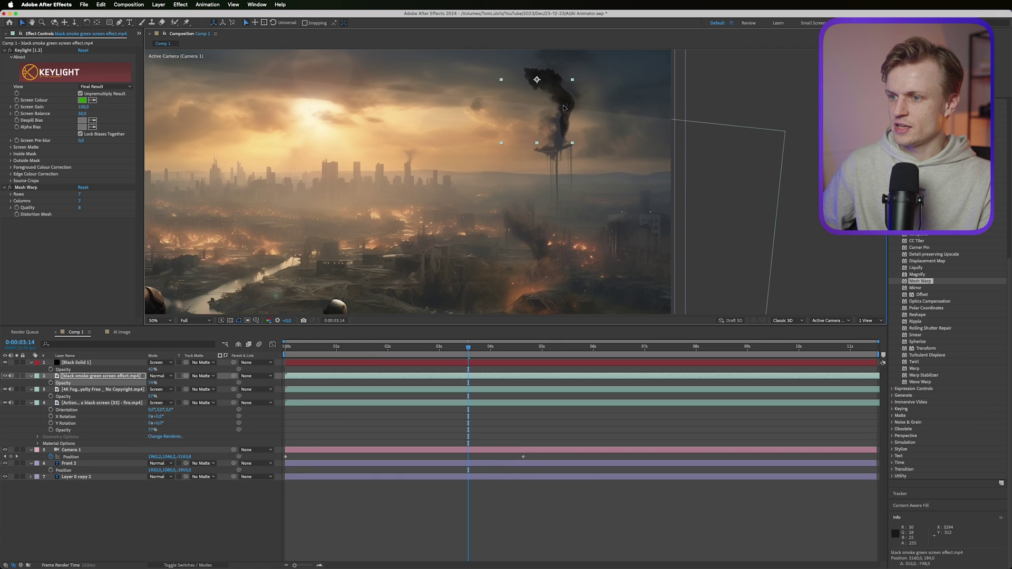
left_click_drag(563, 108, 561, 115)
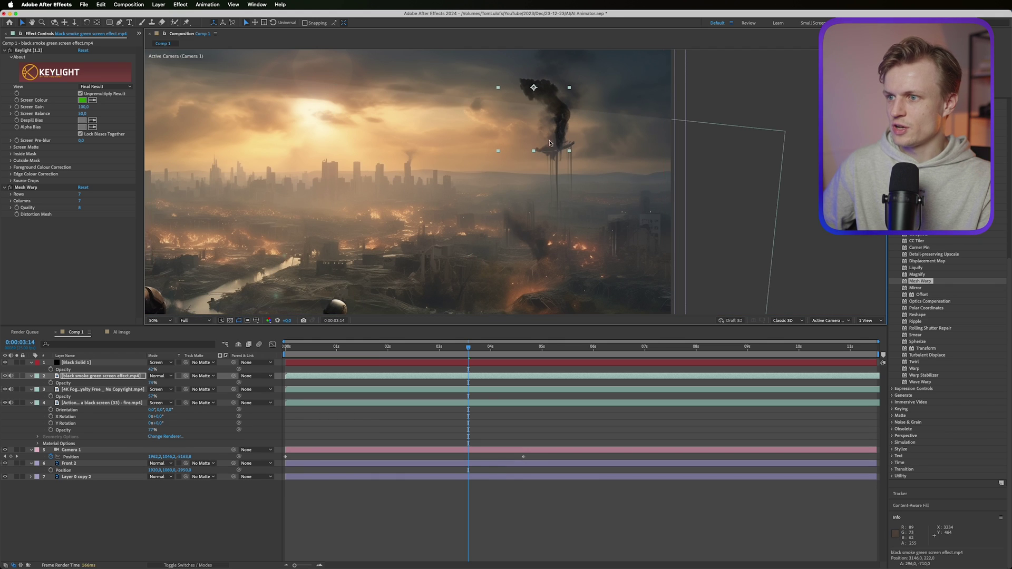
Step: Draw a closed Pen-tool mask across the upper part of the 4K Fog layer
left_click(632, 142)
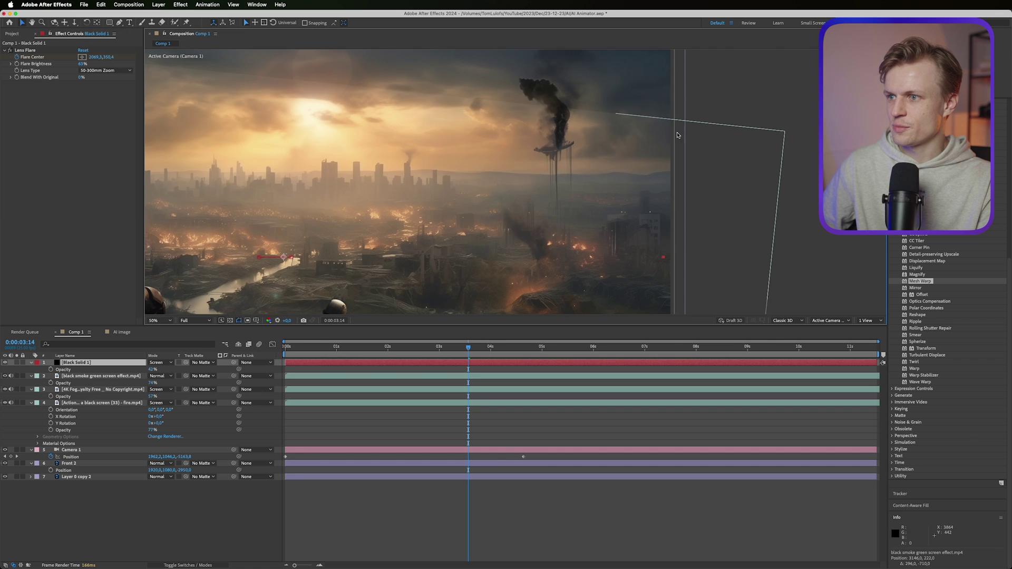
scroll(627, 223, "down", 2)
left_click(627, 224)
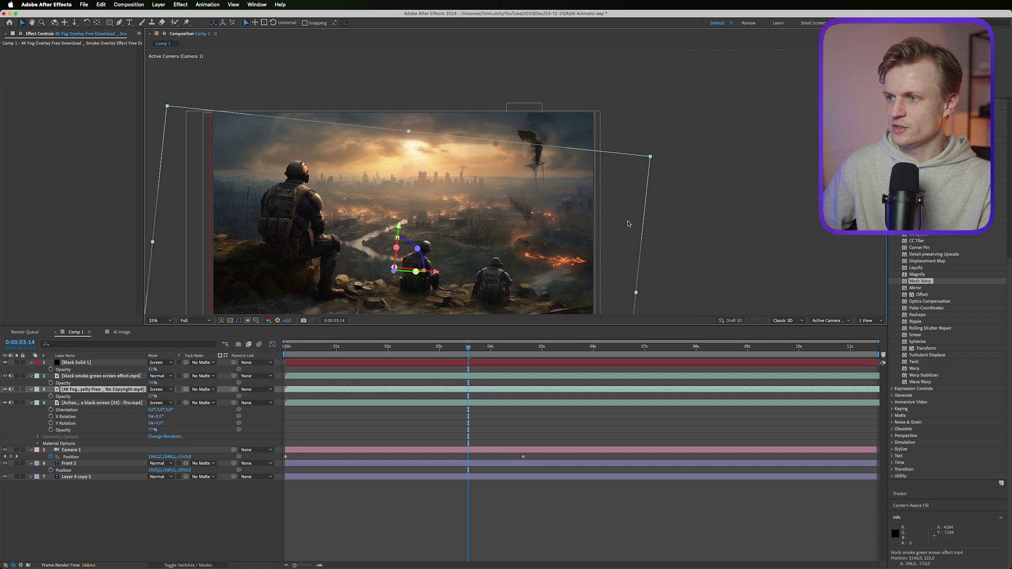
left_click(121, 25)
left_click(168, 90)
left_click(163, 181)
left_click(671, 260)
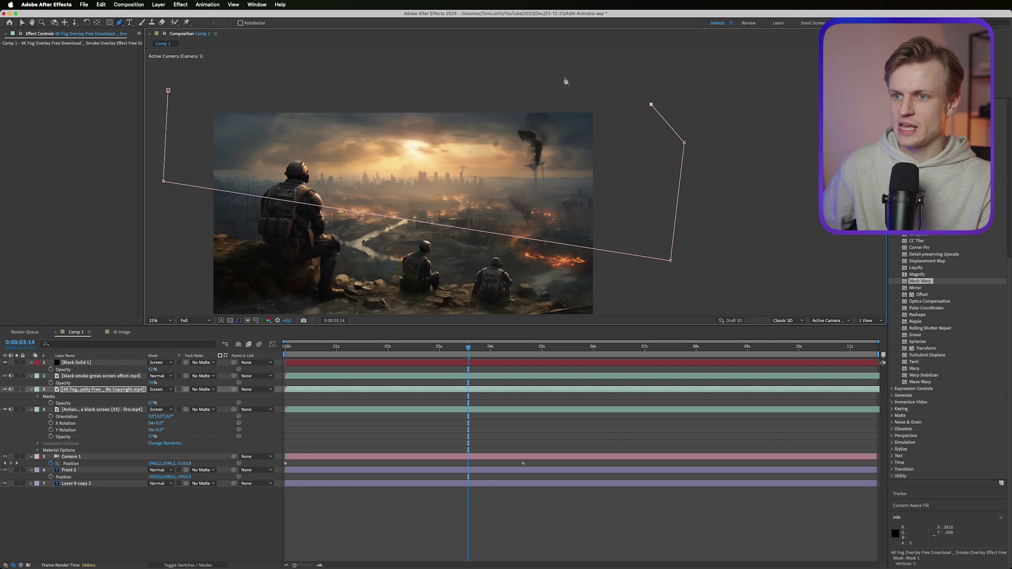
left_click(337, 73)
left_click(168, 90)
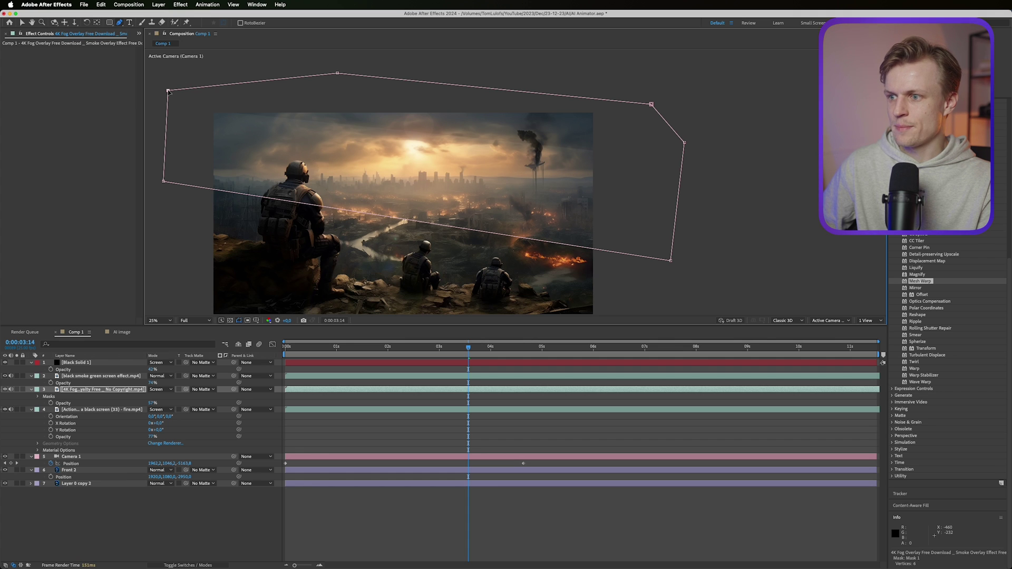
Step: Set the fog mask's feather to 103 pixels
left_click(38, 396)
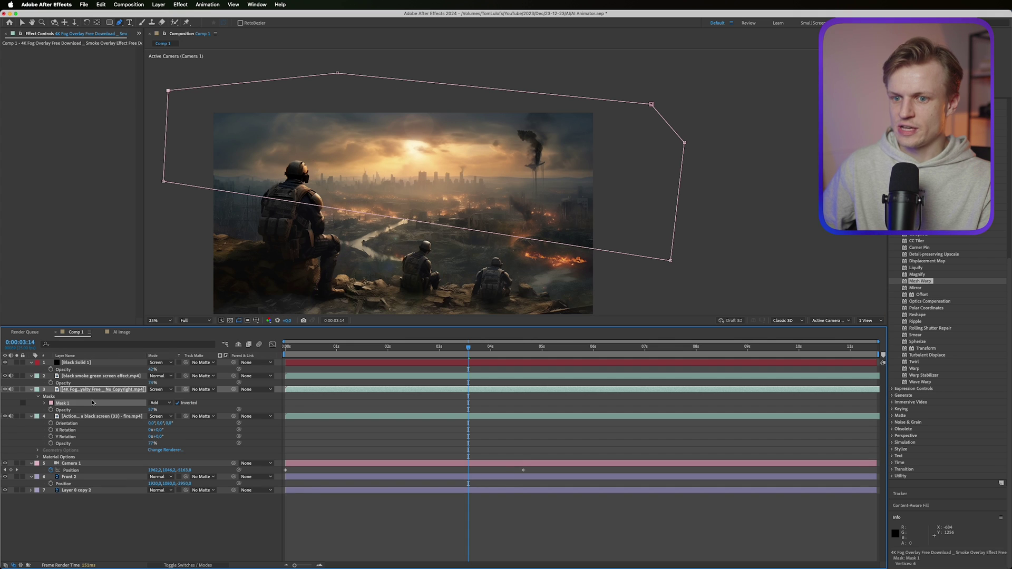
key("f")
left_click_drag(160, 403, 213, 402)
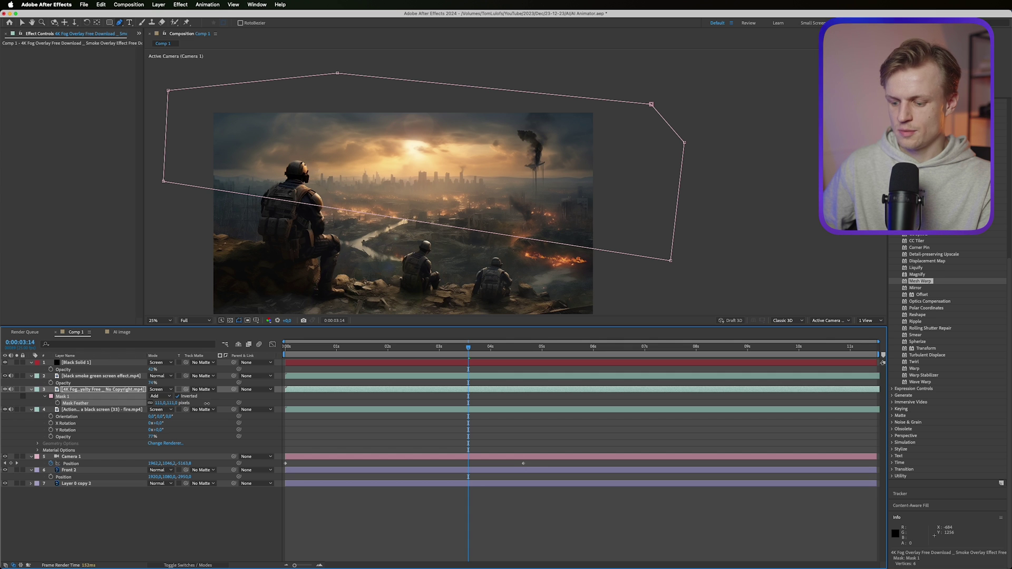